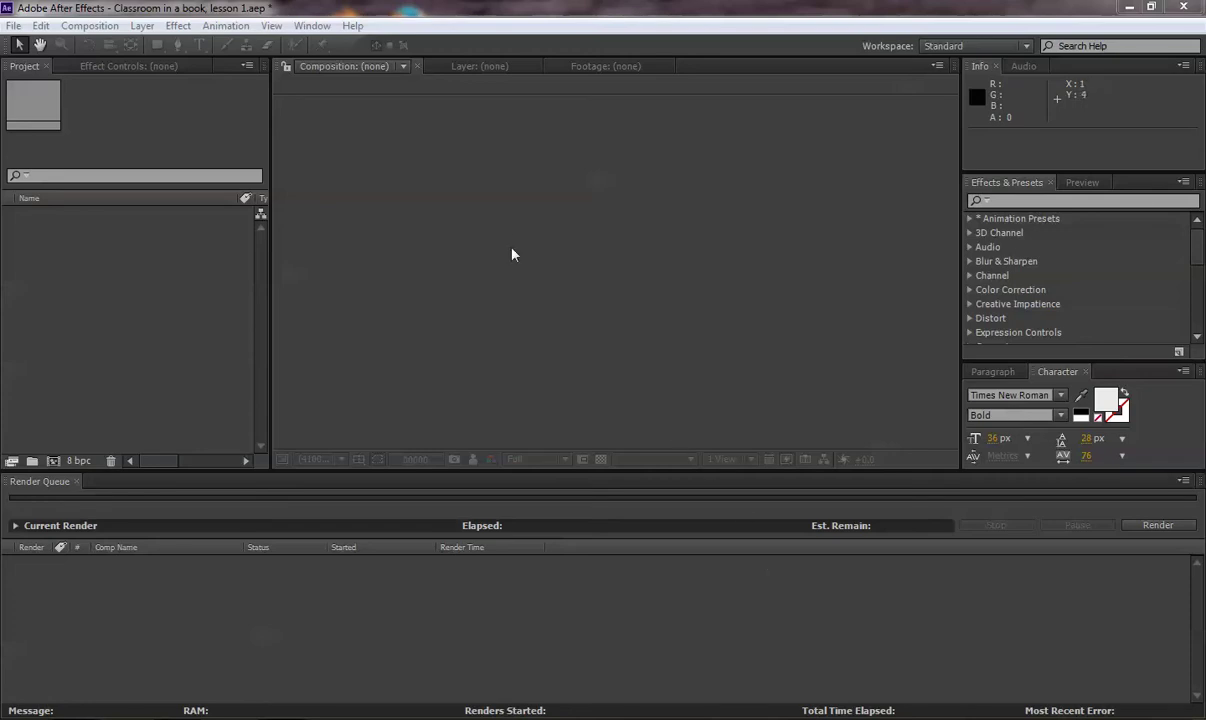
Raise the Composition/Render Queue divider so the Render Queue panel gets more room.
{"action": "left_click_drag", "start_coordinate": [291, 469], "coordinate": [291, 434]}
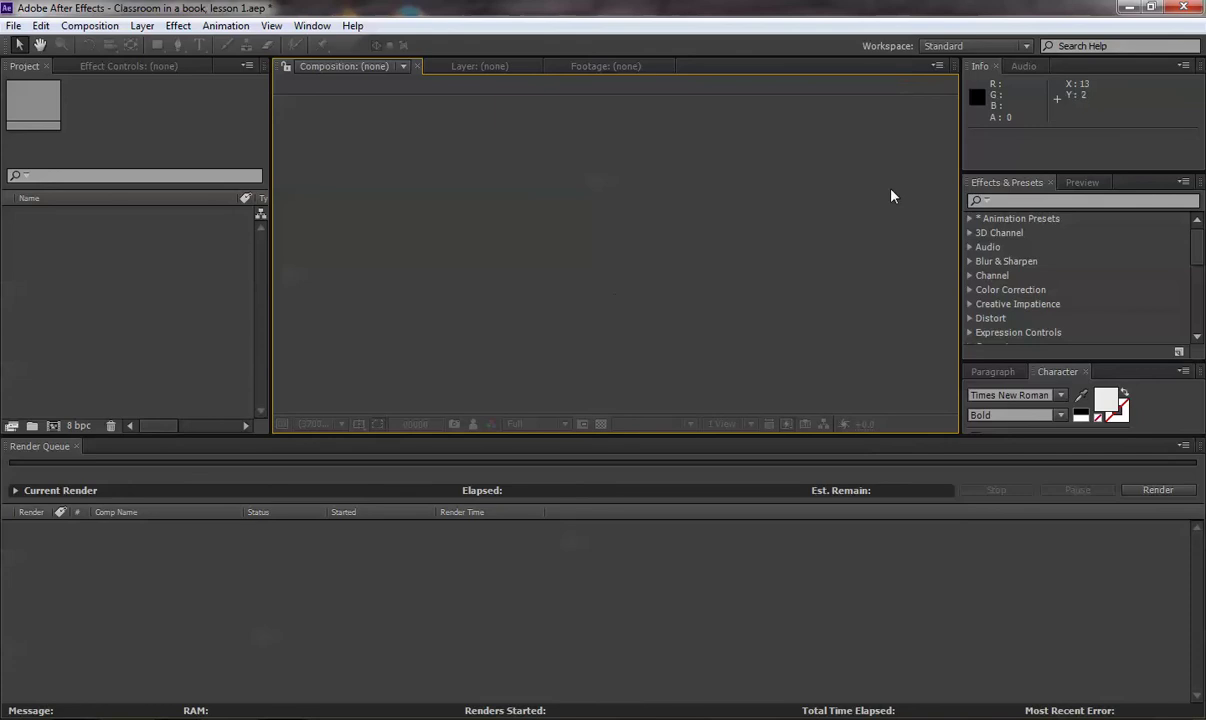
Minimize After Effects and arrange the Assets folder window on the desktop.
{"action": "left_click", "coordinate": [1127, 12]}
{"action": "left_click_drag", "start_coordinate": [520, 55], "coordinate": [314, 37]}
{"action": "left_click", "coordinate": [705, 280]}
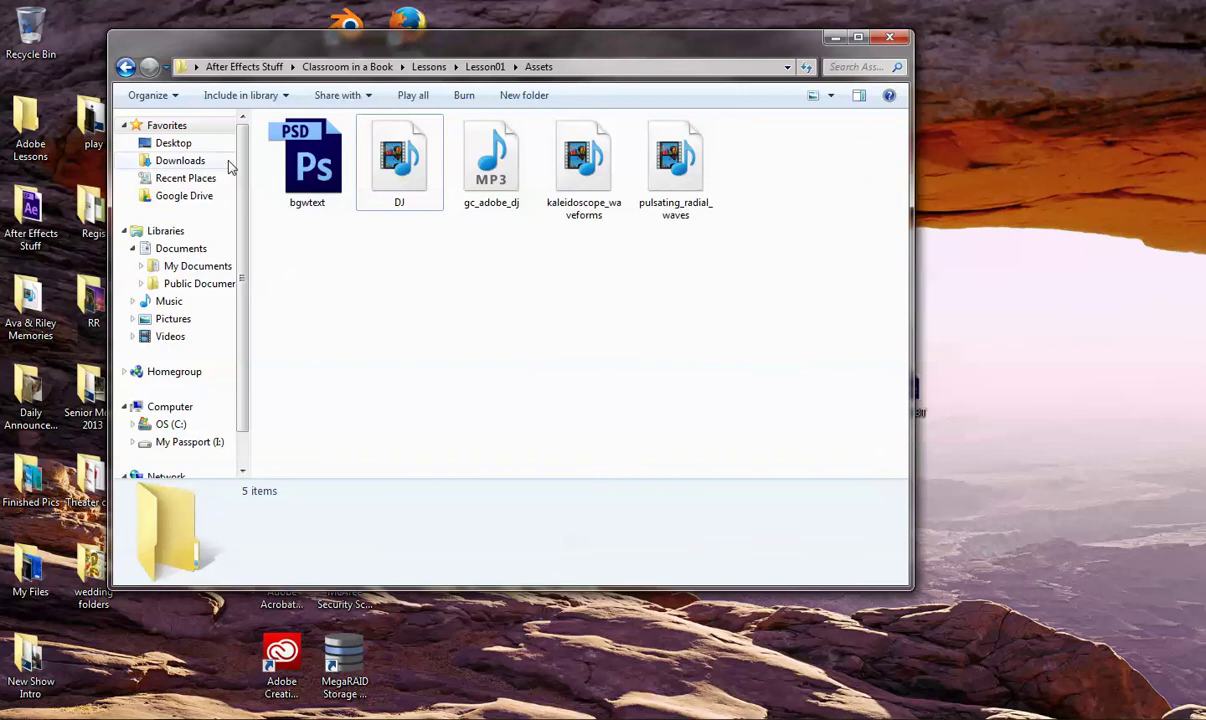
{"action": "left_click_drag", "start_coordinate": [705, 33], "coordinate": [928, 68]}
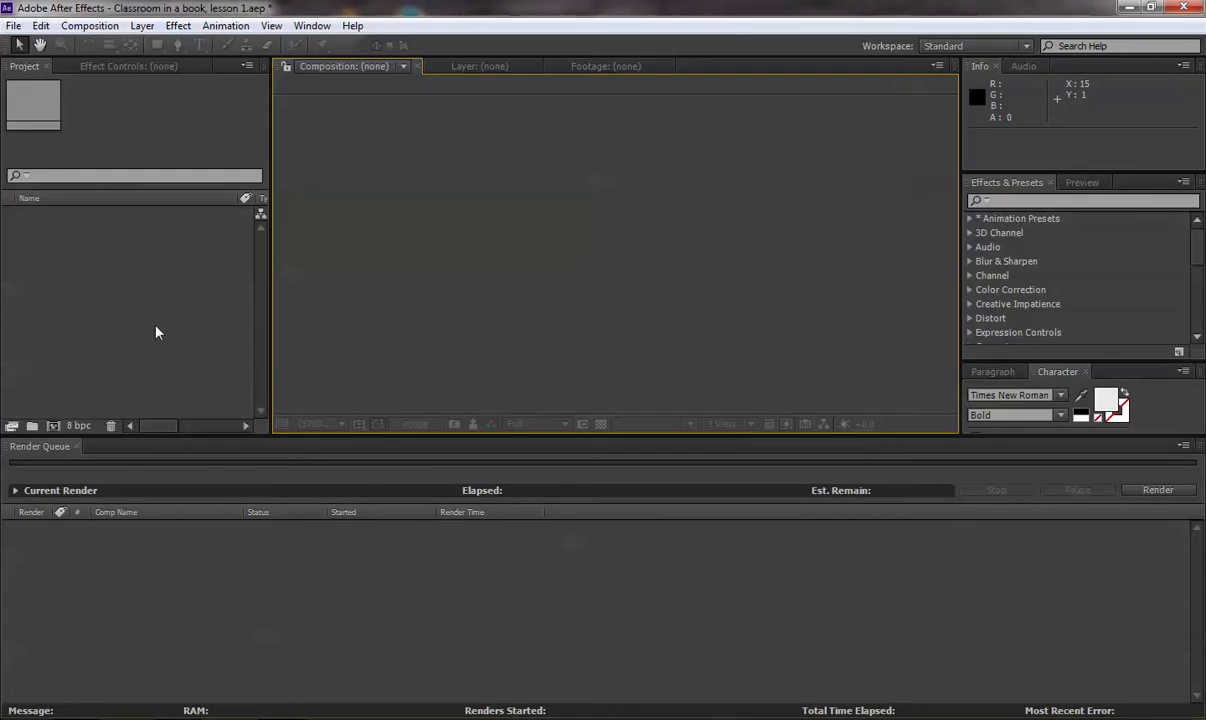
{"action": "left_click", "coordinate": [290, 716]}
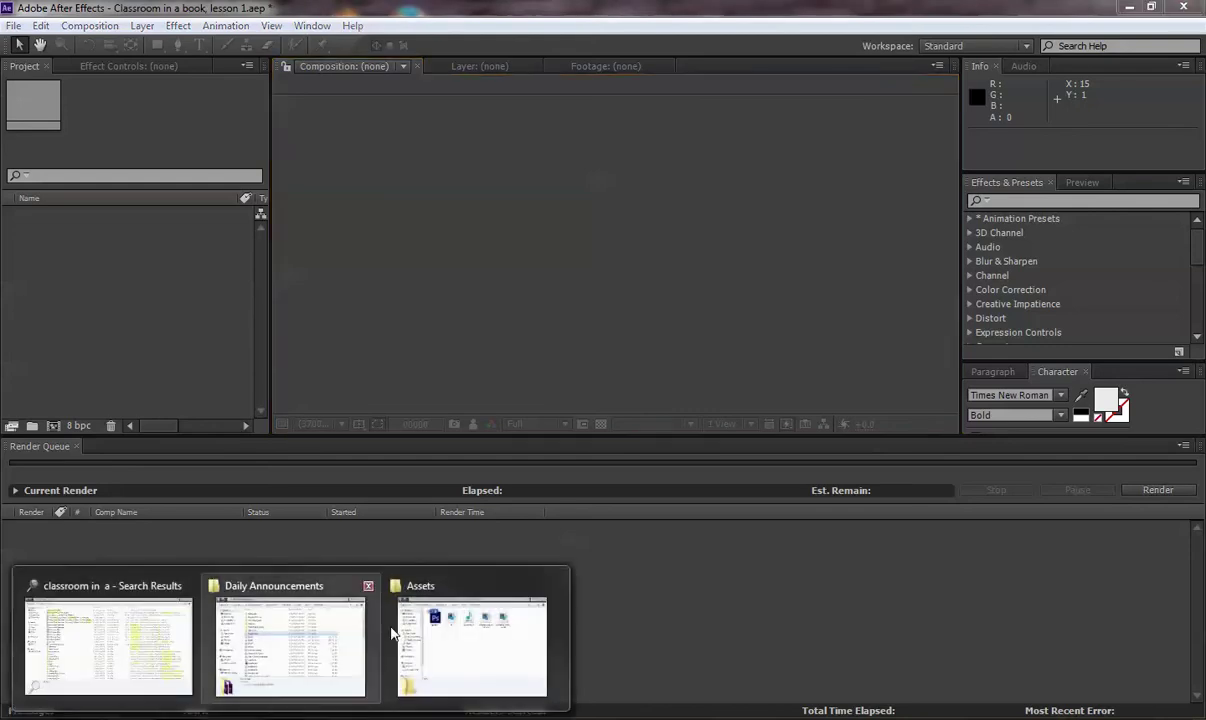
{"action": "left_click", "coordinate": [424, 649]}
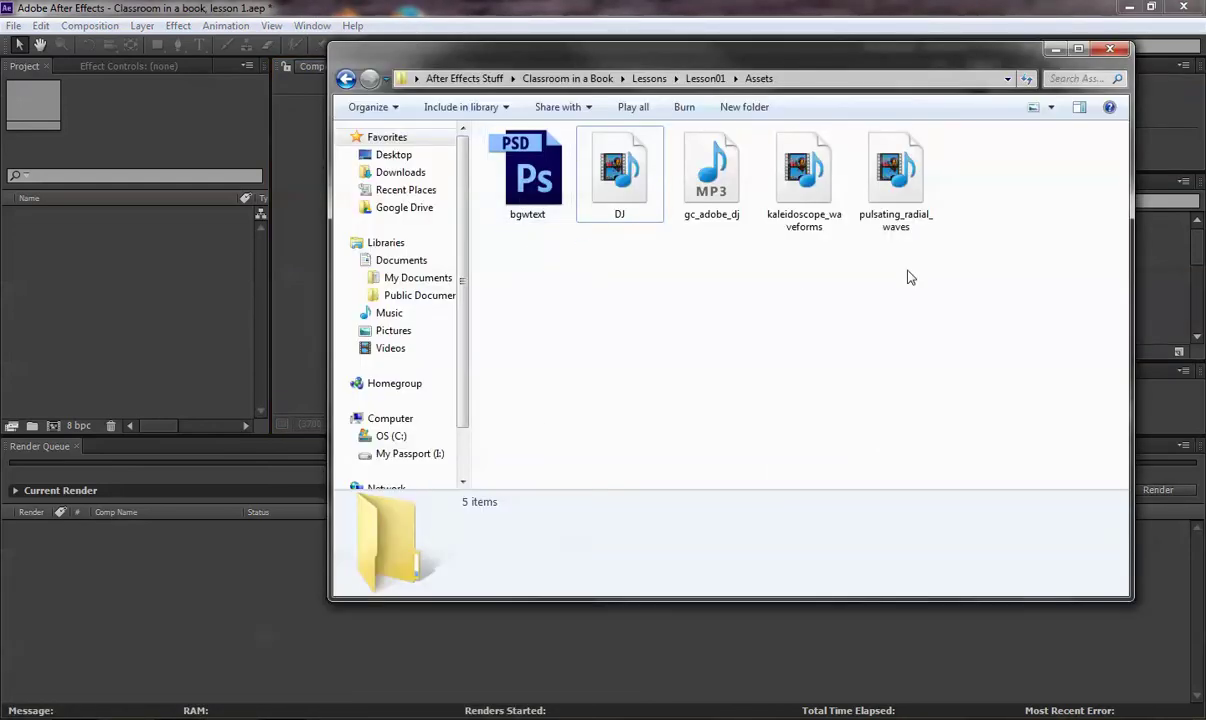
Import DJ, gc_adobe_dj, kaleidoscope_waveforms and pulsating_radial_waves into the Project panel.
{"action": "left_click_drag", "start_coordinate": [940, 275], "coordinate": [627, 197]}
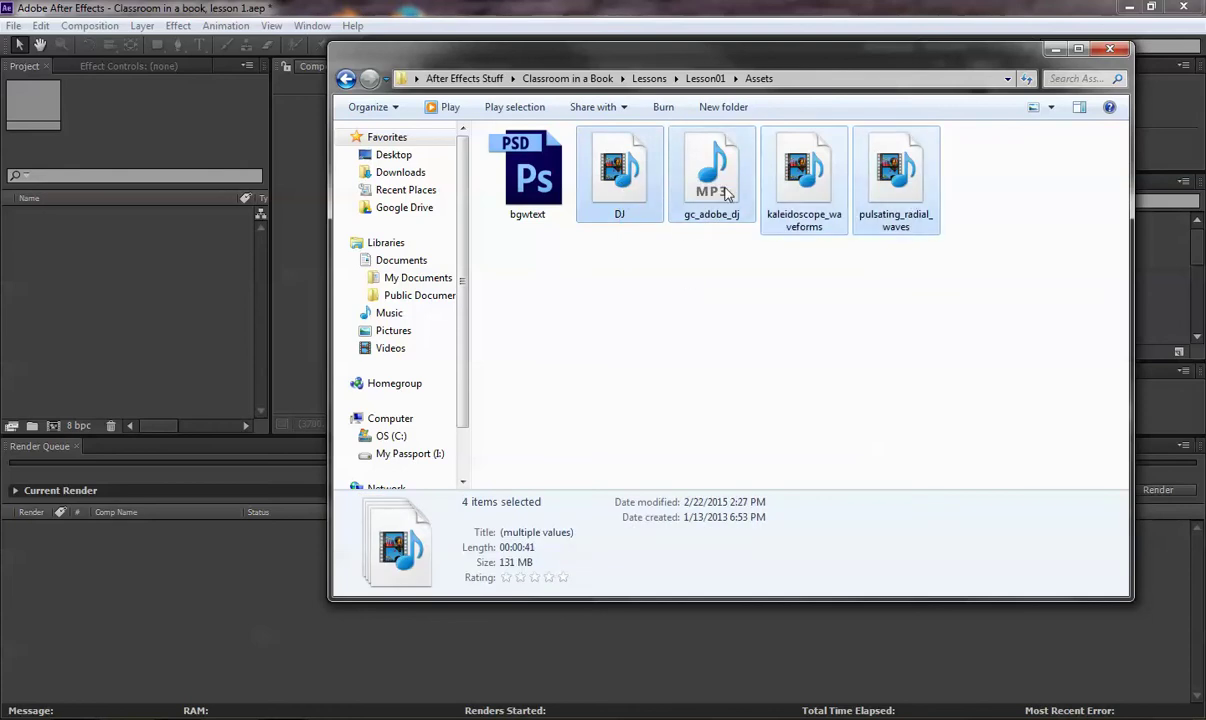
{"action": "mouse_move", "coordinate": [716, 193]}
{"action": "left_mouse_down"}
{"action": "mouse_move", "coordinate": [296, 205]}
{"action": "mouse_move", "coordinate": [265, 391]}
{"action": "left_mouse_up"}
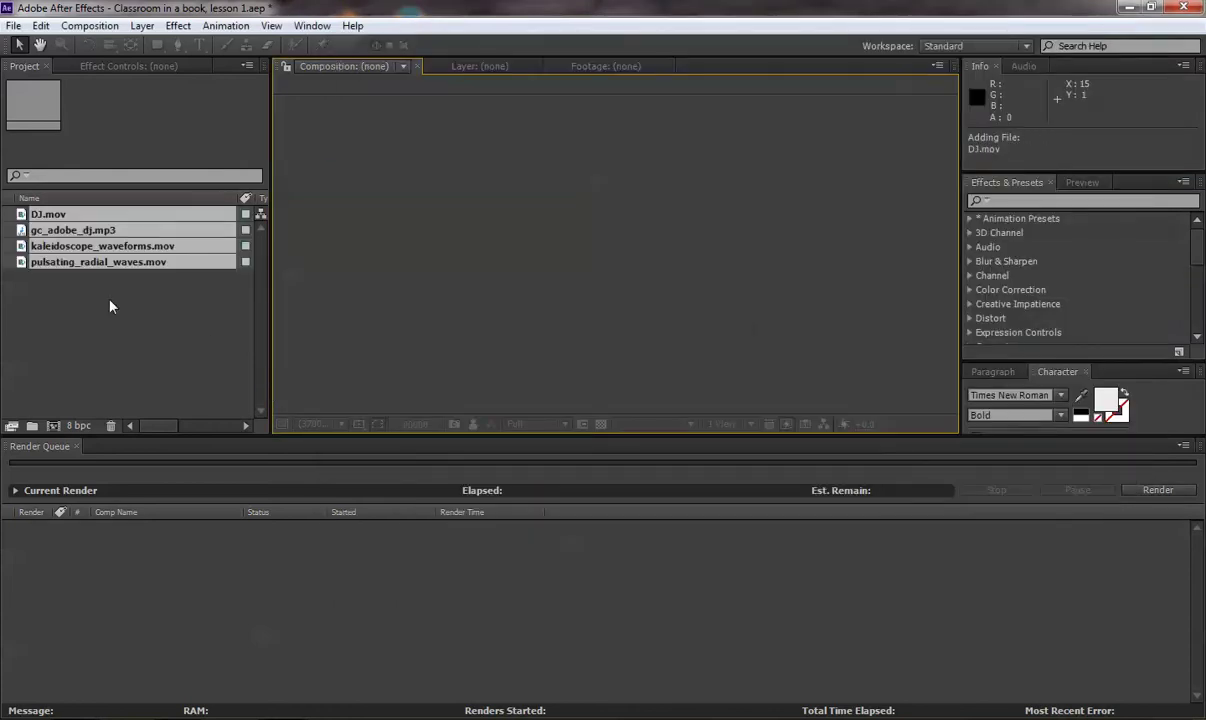
{"action": "left_click", "coordinate": [66, 310]}
{"action": "mouse_move", "coordinate": [215, 712]}
{"action": "left_click", "coordinate": [490, 645]}
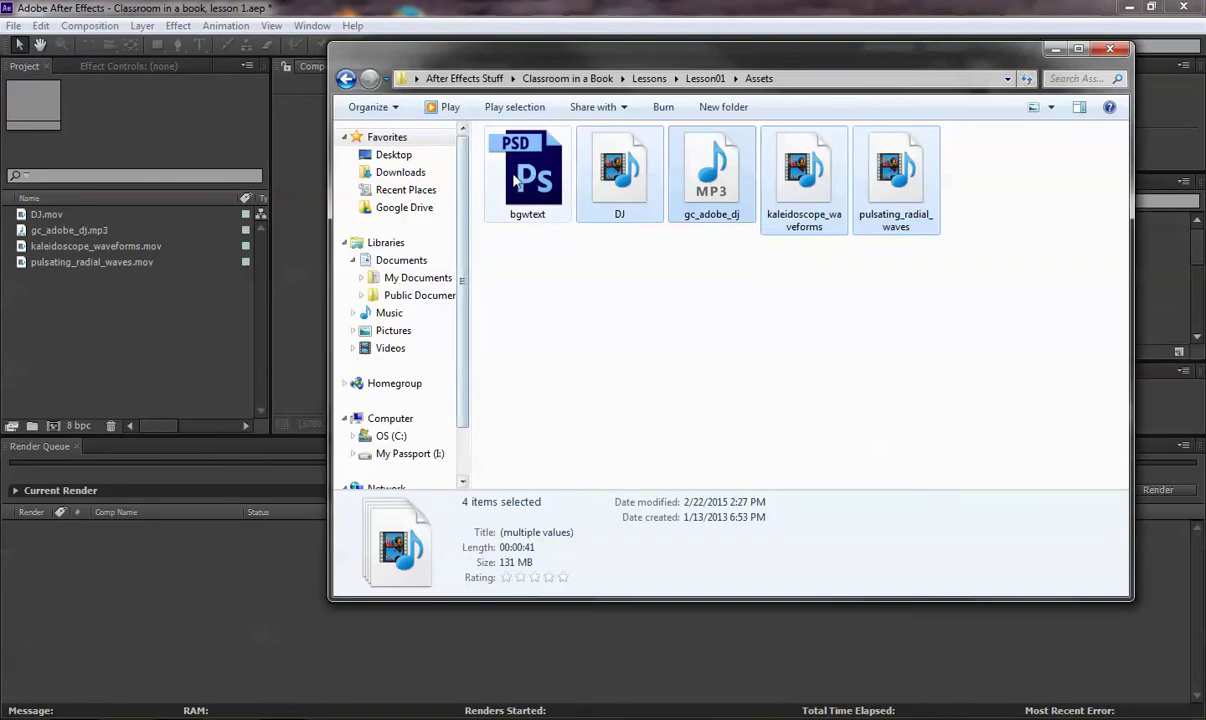
{"action": "left_click", "coordinate": [546, 277]}
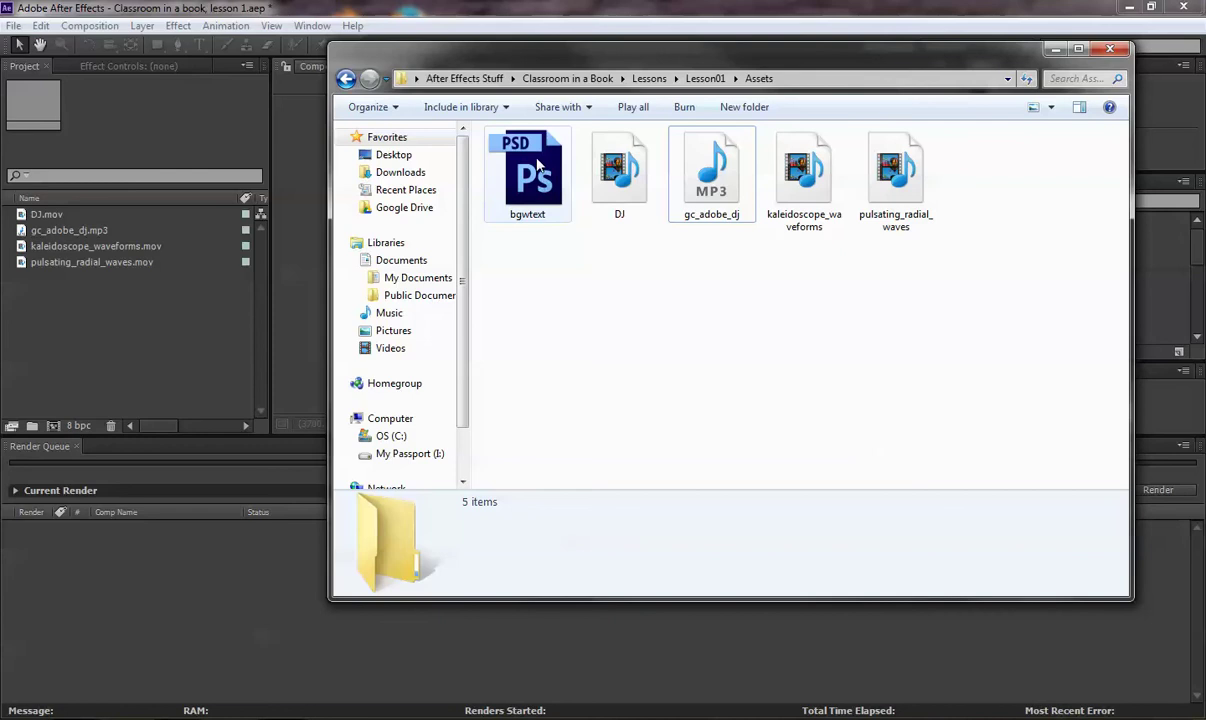
Import bgwtext.psd as a composition, open it, and select its Title Here layer.
{"action": "left_click", "coordinate": [539, 167]}
{"action": "left_click_drag", "start_coordinate": [539, 167], "coordinate": [130, 355]}
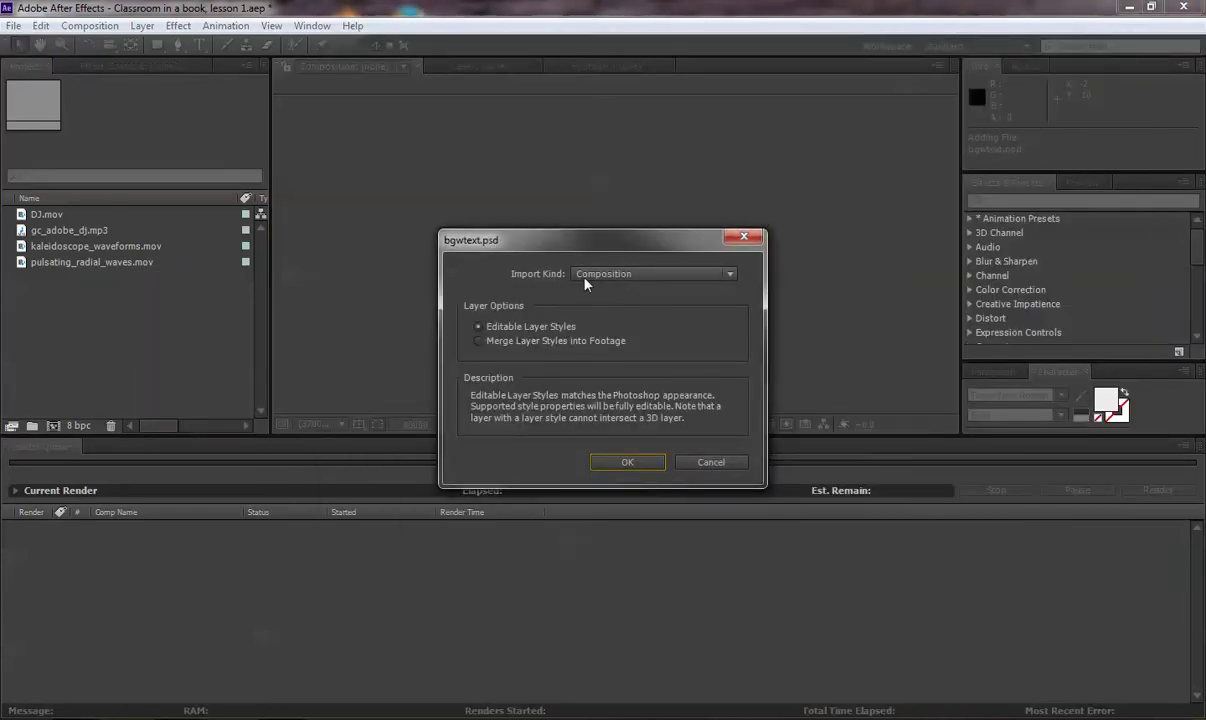
{"action": "left_click", "coordinate": [612, 274]}
{"action": "left_click", "coordinate": [612, 314]}
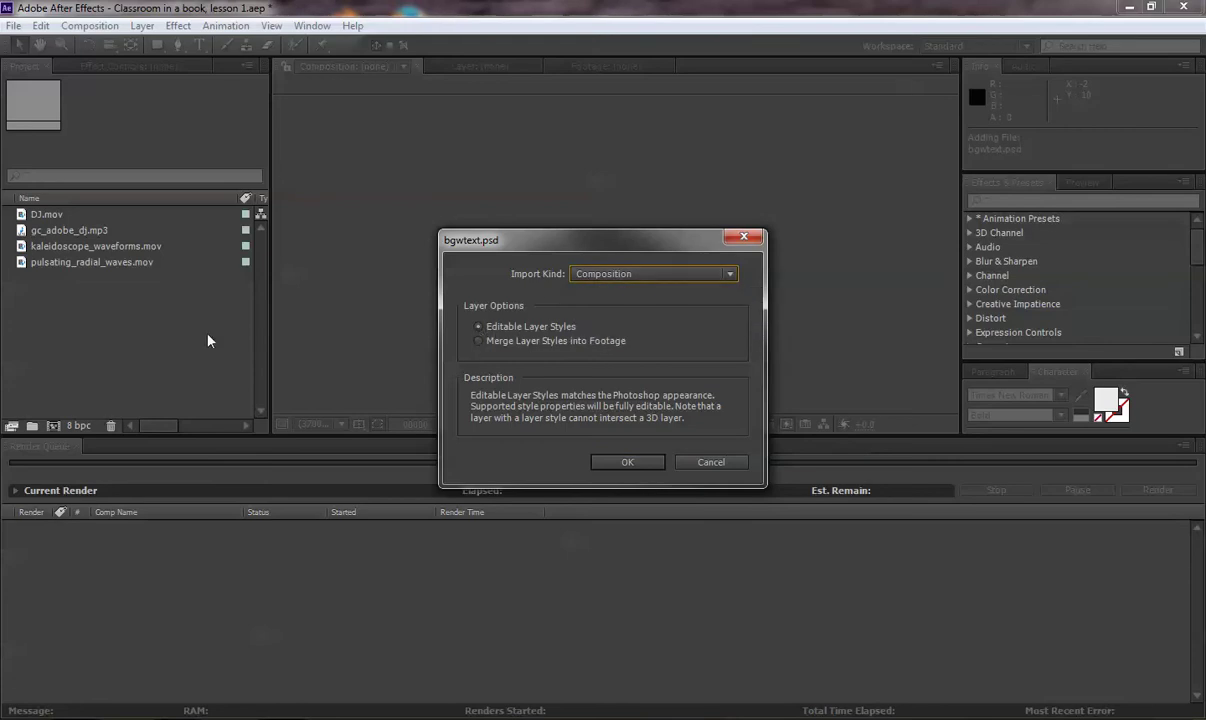
{"action": "left_click", "coordinate": [645, 464]}
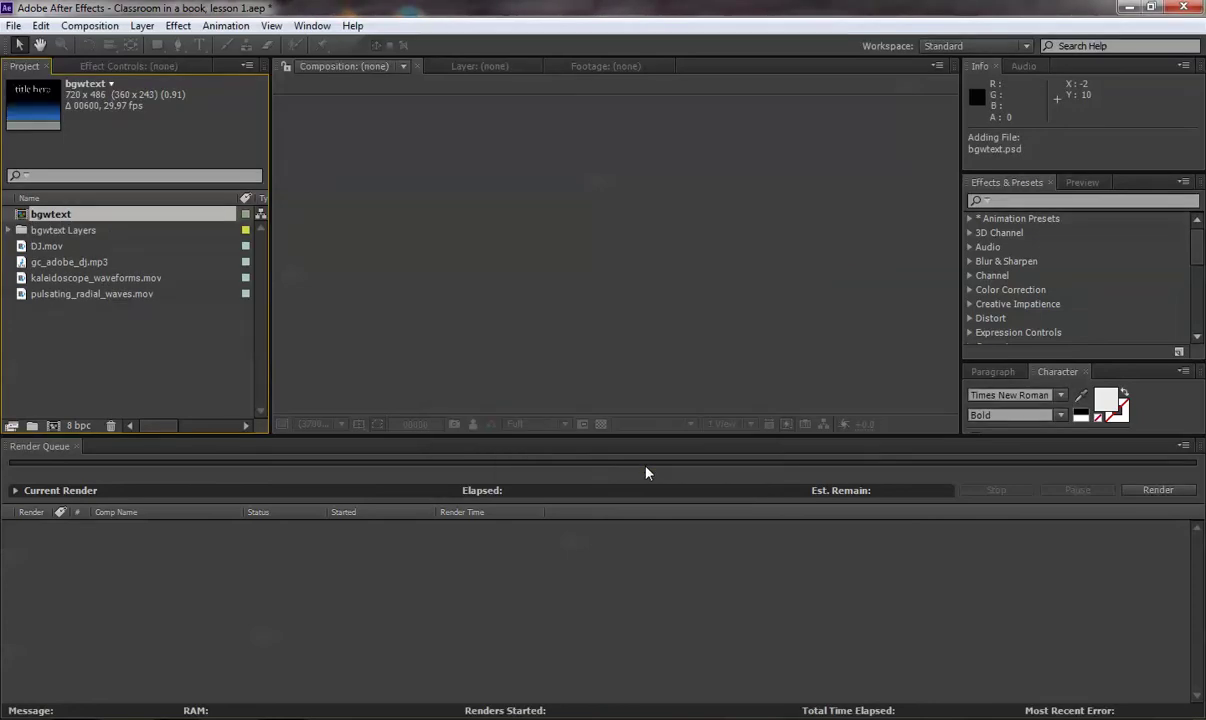
{"action": "double_click", "coordinate": [20, 220]}
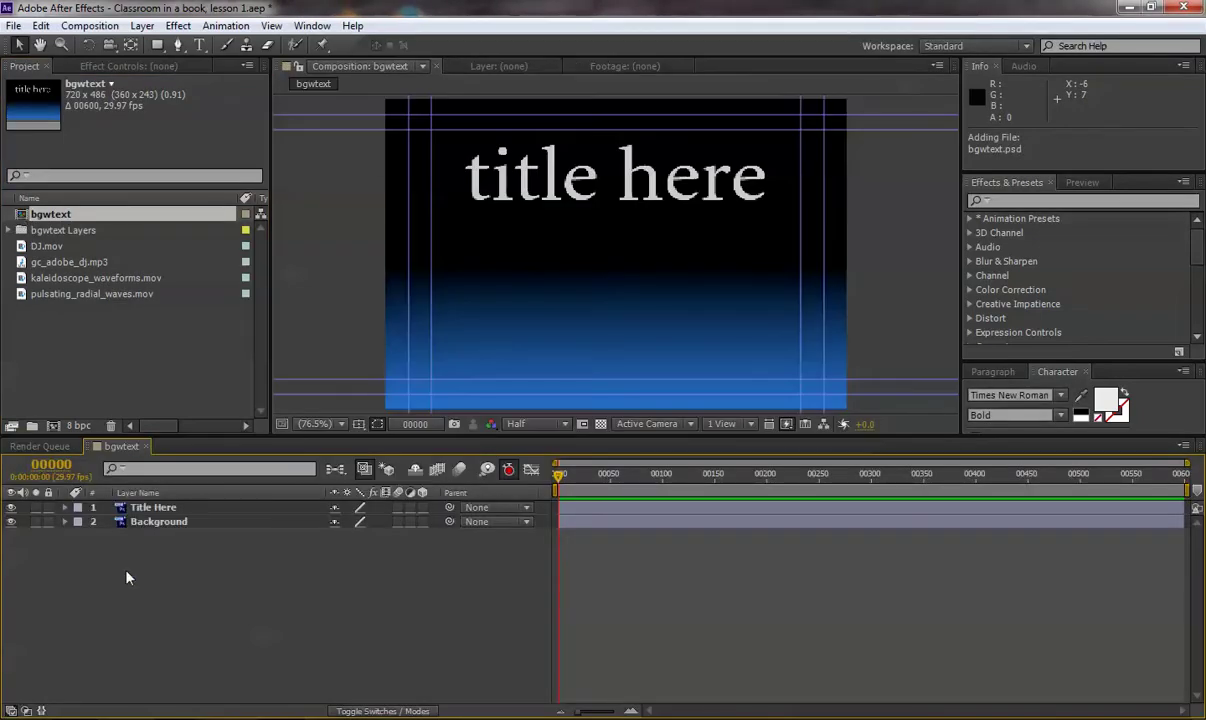
{"action": "left_click", "coordinate": [152, 508]}
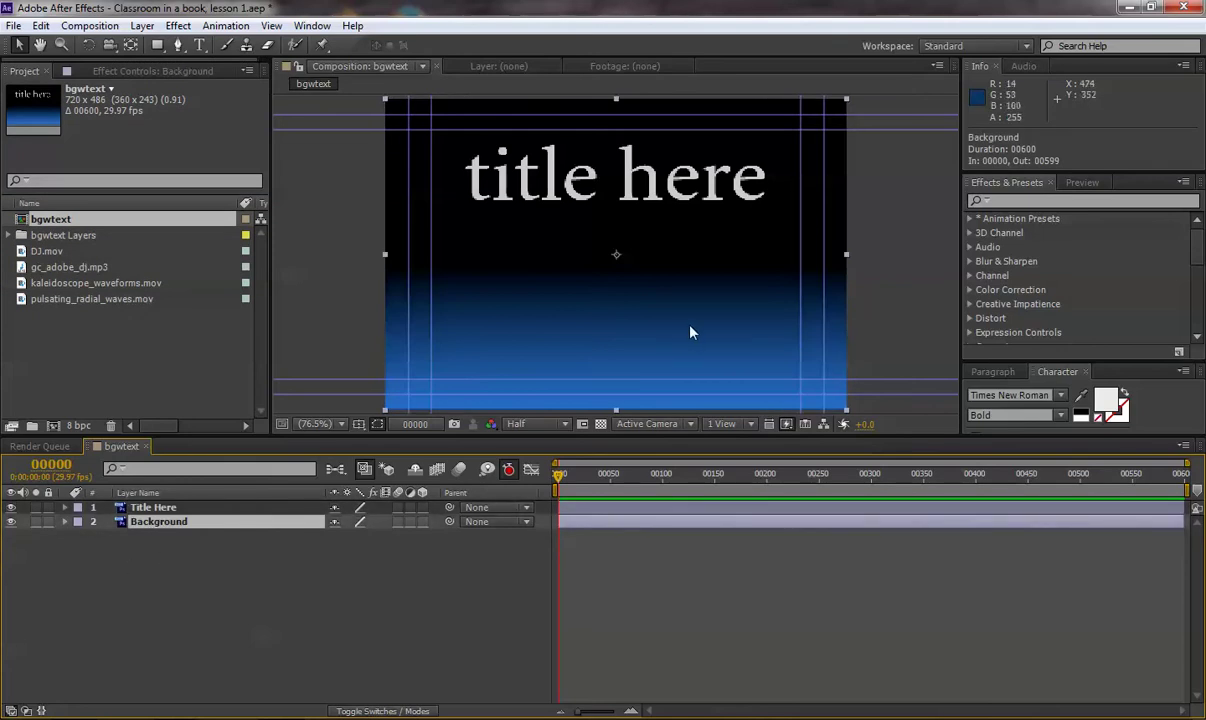
Build a DJ composition from the four clips plus bgwtext, sized from DJ.mov.
{"action": "left_click", "coordinate": [147, 446]}
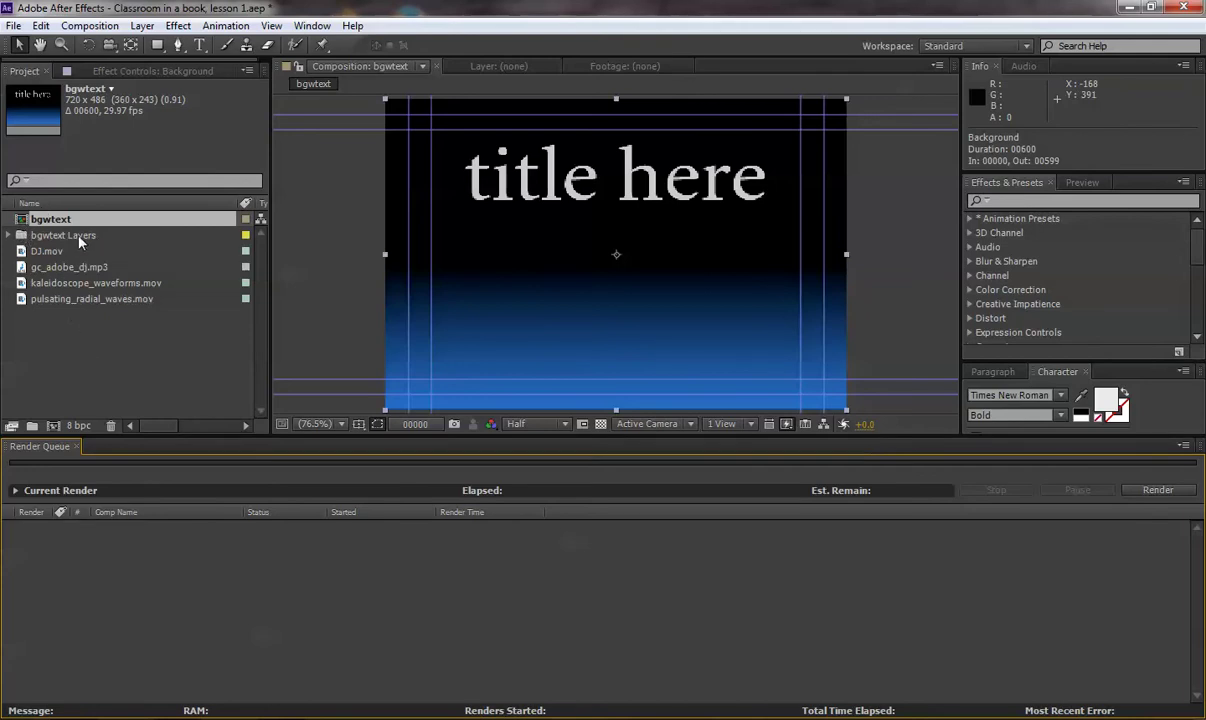
{"action": "left_click_drag", "start_coordinate": [122, 350], "coordinate": [46, 262]}
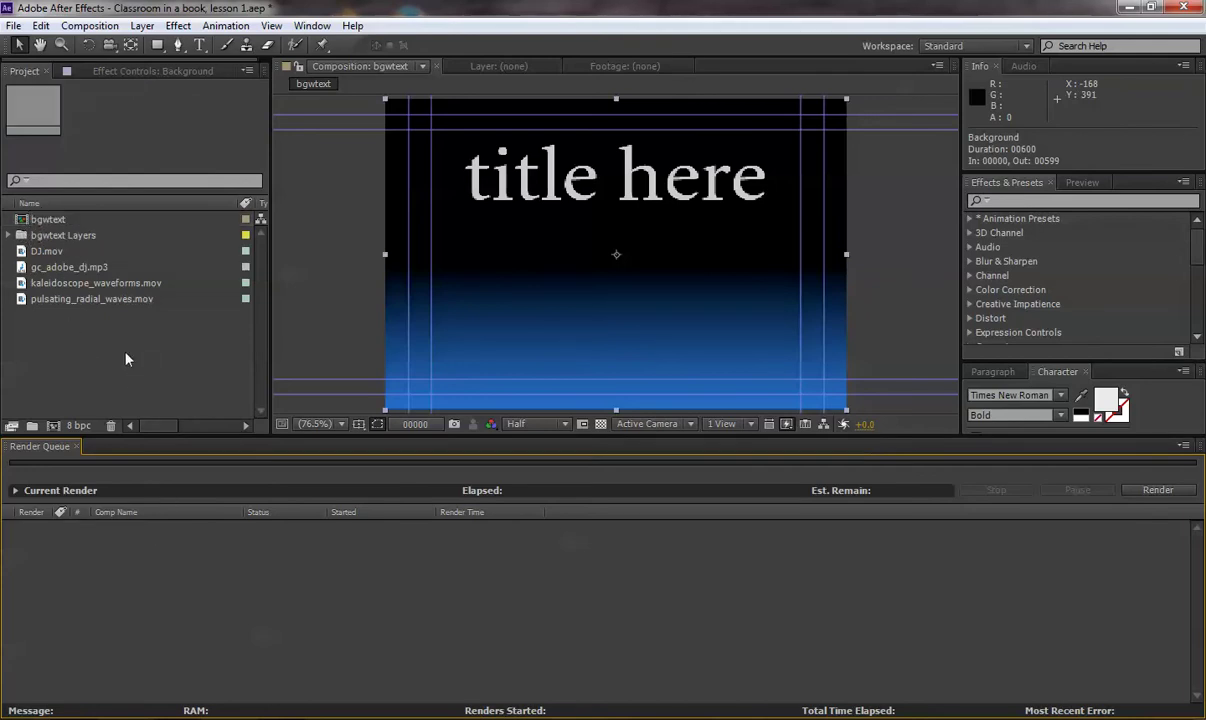
{"action": "left_click", "coordinate": [52, 222], "text": "ctrl"}
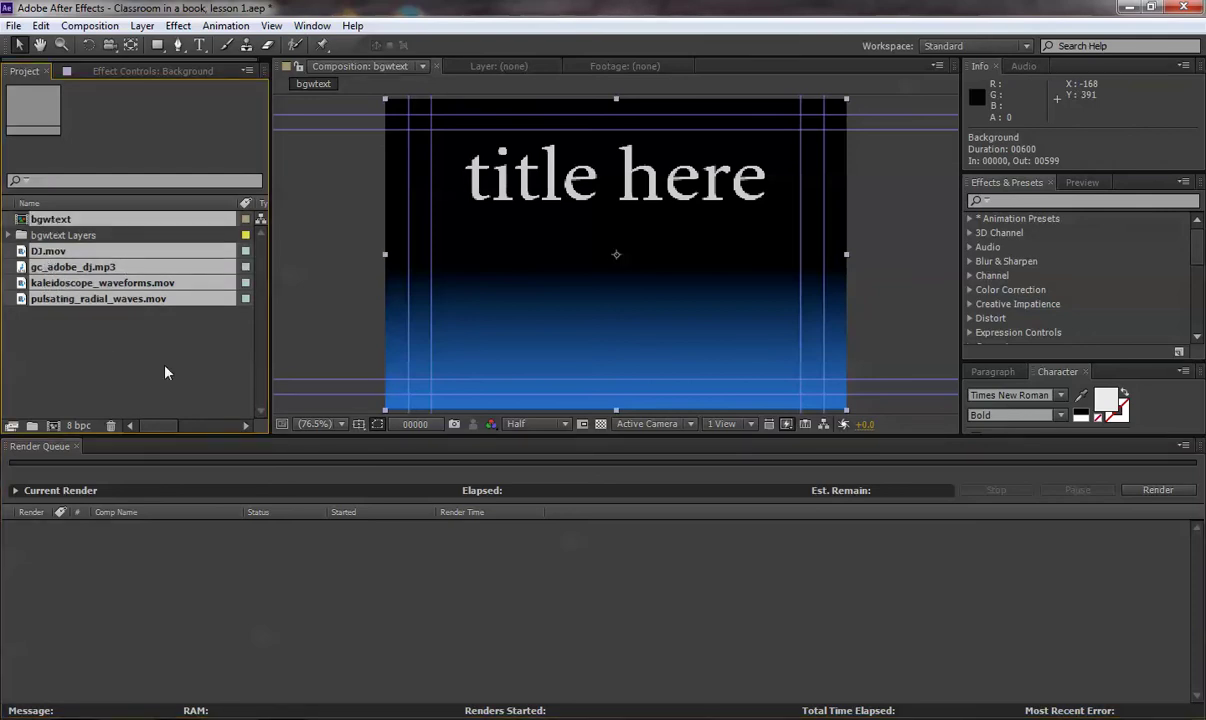
{"action": "left_click_drag", "start_coordinate": [35, 300], "coordinate": [52, 427]}
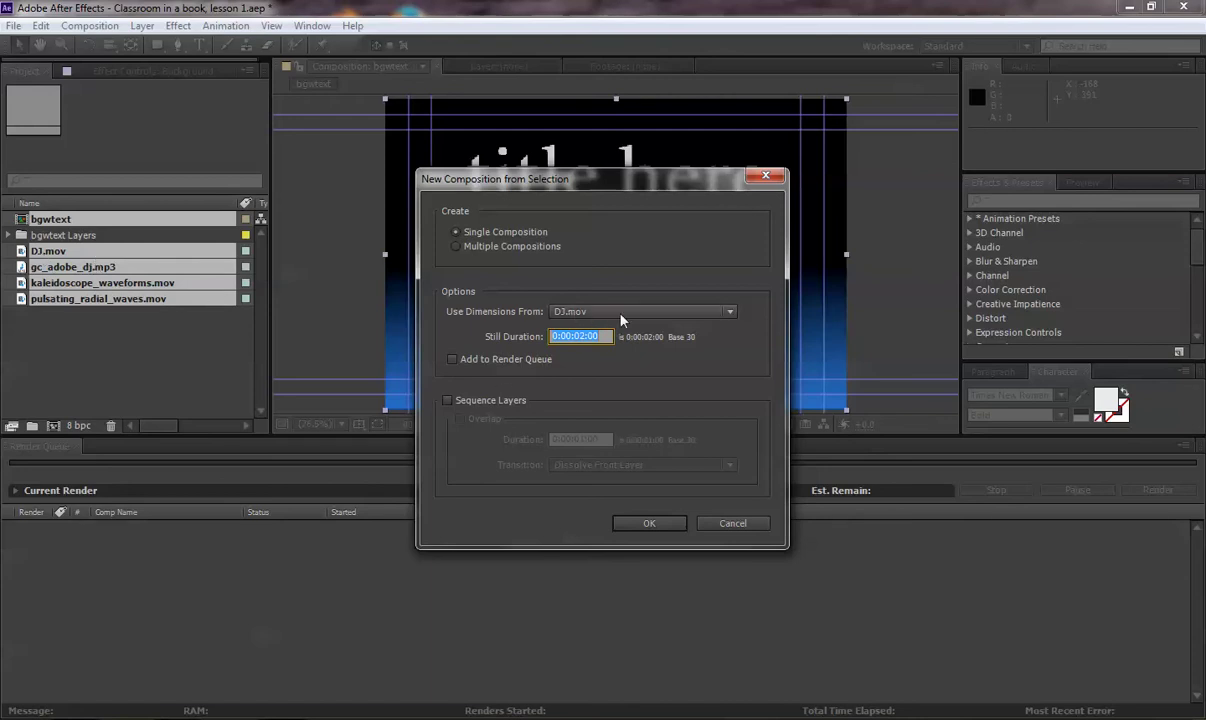
{"action": "left_click", "coordinate": [732, 312]}
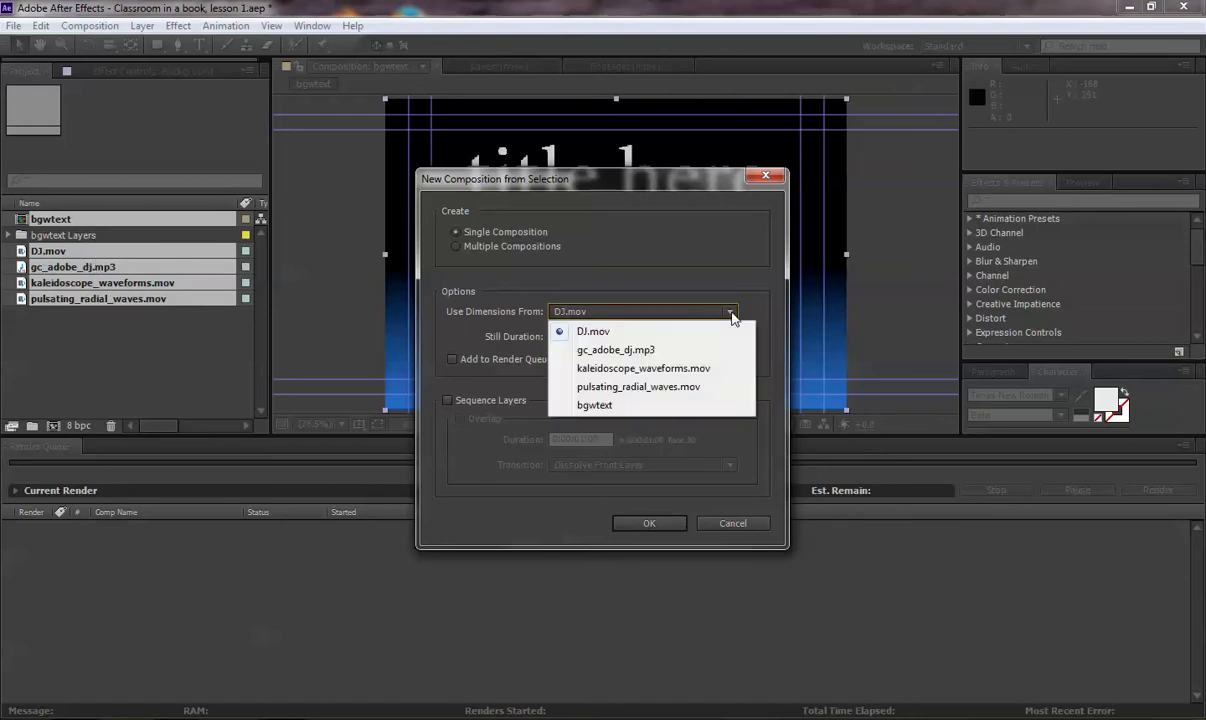
{"action": "left_click", "coordinate": [732, 312]}
{"action": "left_click", "coordinate": [640, 522]}
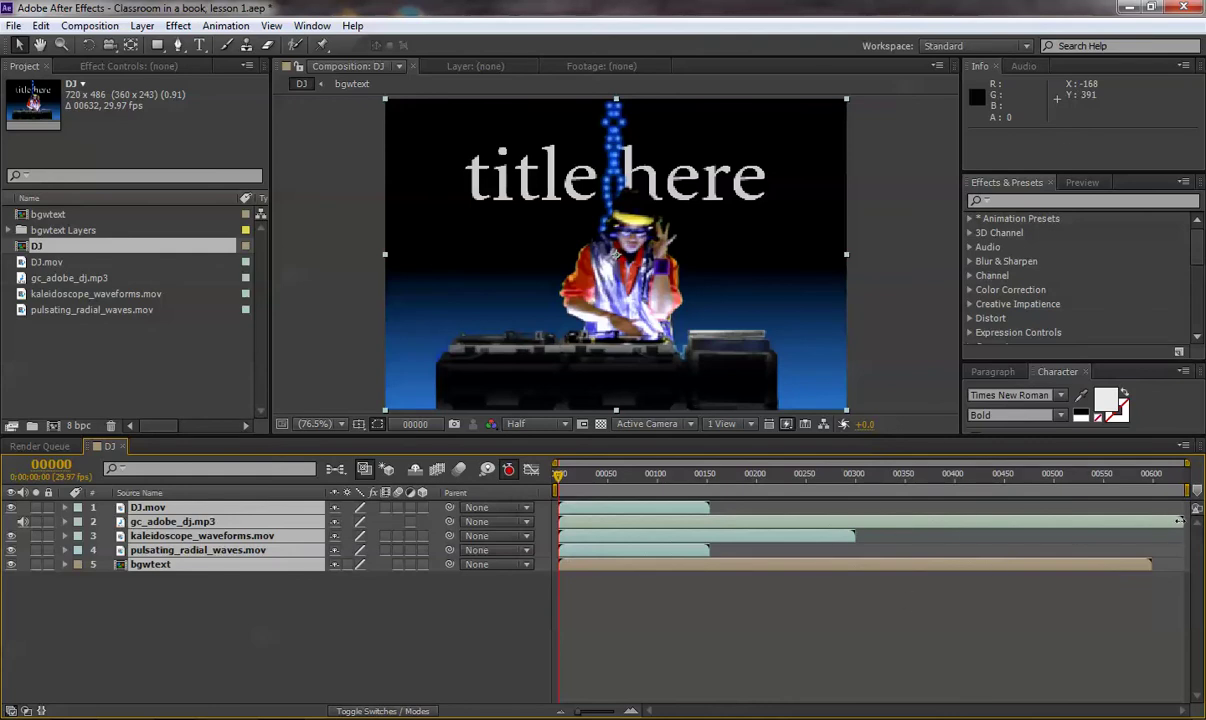
Trim the DJ comp to a work area ending at frame 599; move the audio to the bottom.
{"action": "left_click_drag", "start_coordinate": [1182, 522], "coordinate": [1162, 523]}
{"action": "key", "text": "ctrl+z"}
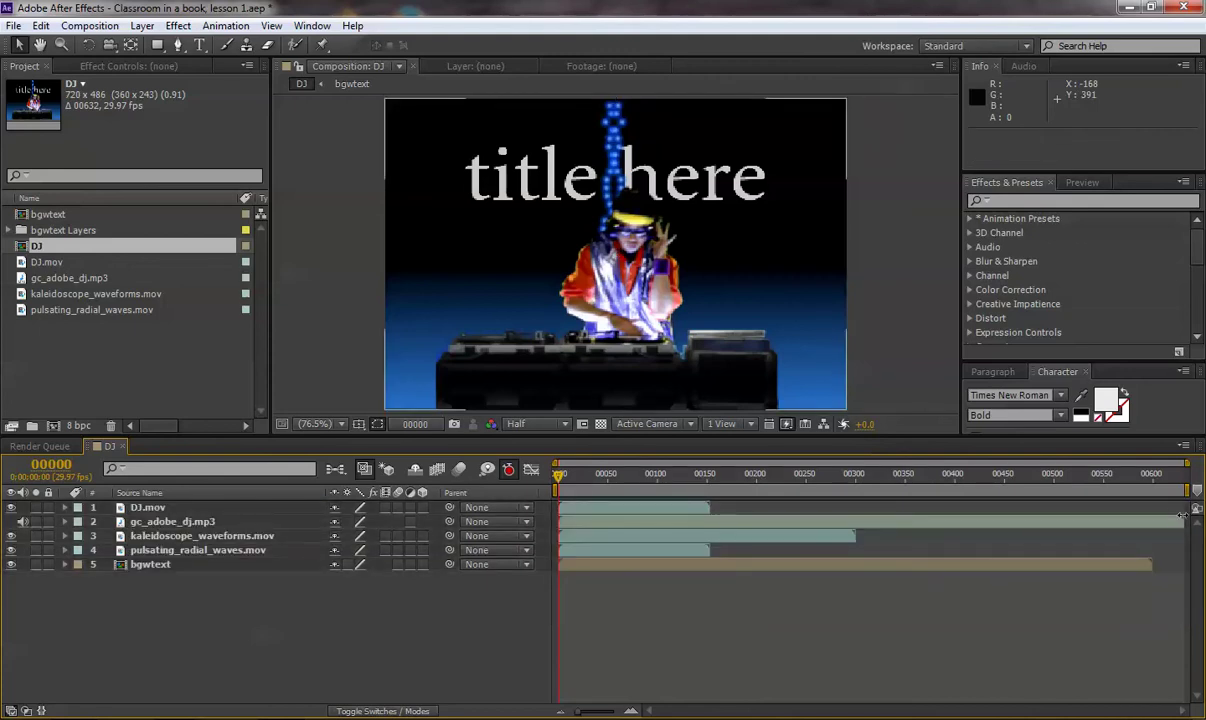
{"action": "mouse_move", "coordinate": [1183, 521]}
{"action": "left_mouse_down"}
{"action": "mouse_move", "coordinate": [1152, 518]}
{"action": "mouse_move", "coordinate": [1165, 490]}
{"action": "mouse_move", "coordinate": [1154, 490]}
{"action": "left_mouse_up"}
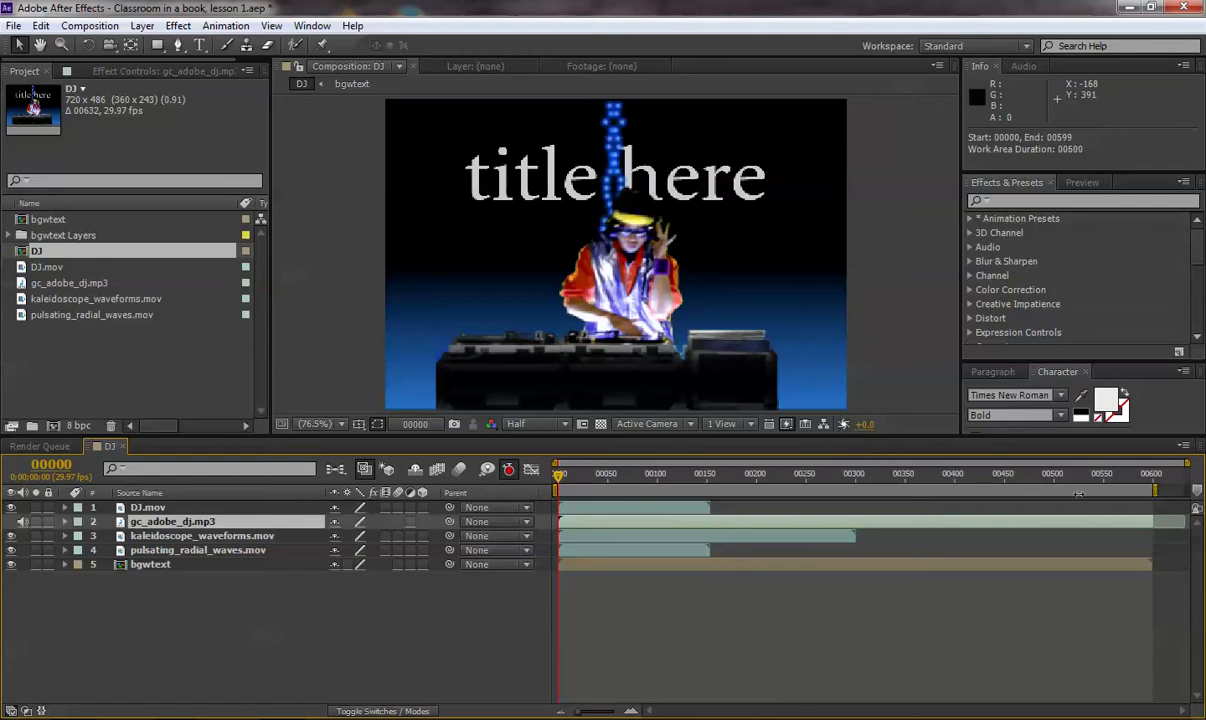
{"action": "right_click", "coordinate": [1019, 491]}
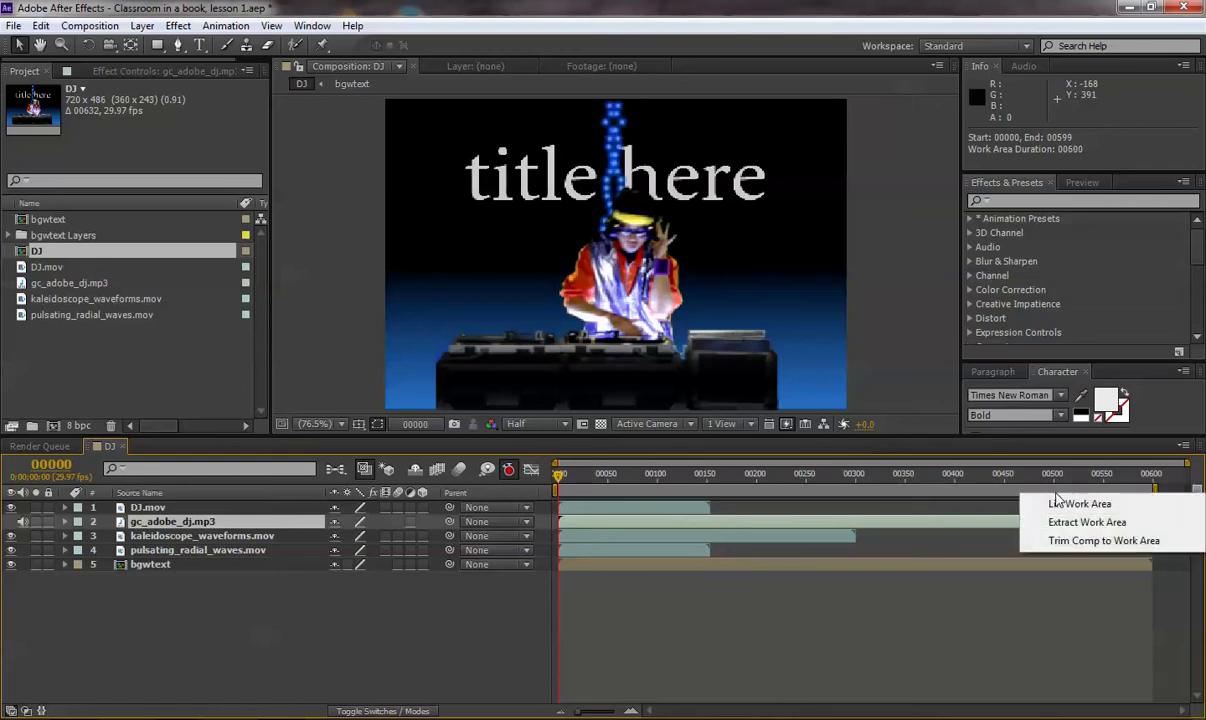
{"action": "left_click", "coordinate": [1074, 541]}
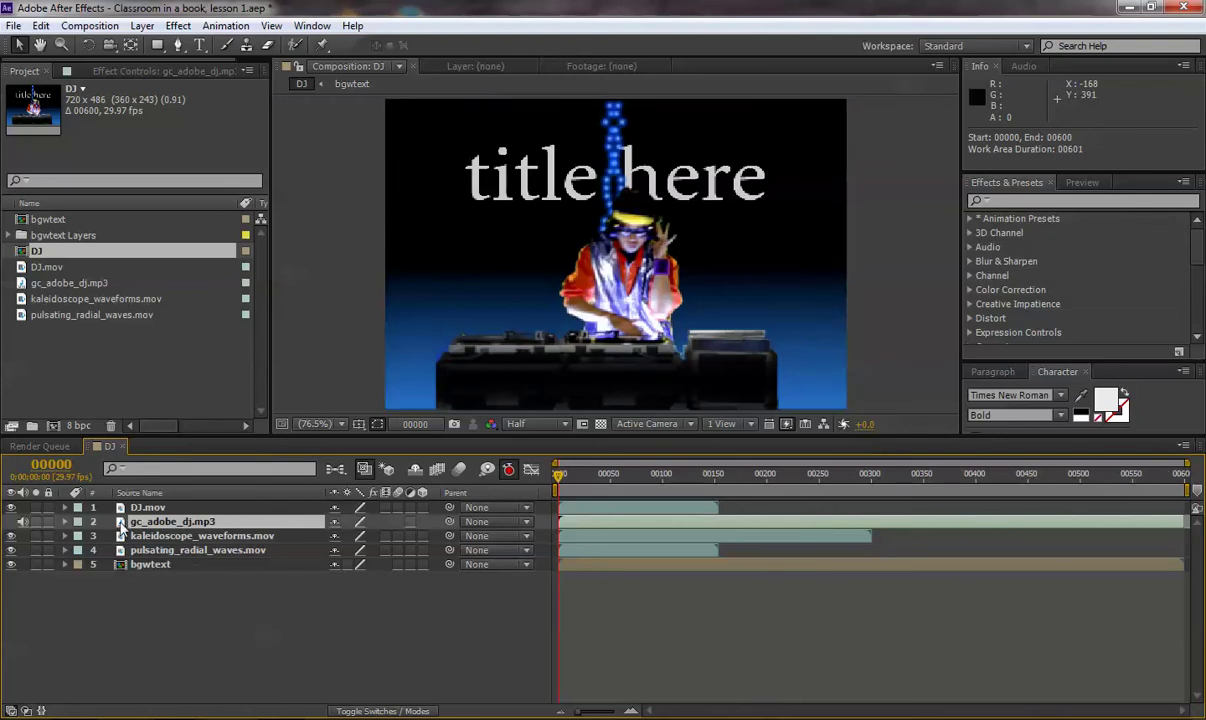
{"action": "left_click_drag", "start_coordinate": [125, 522], "coordinate": [124, 578]}
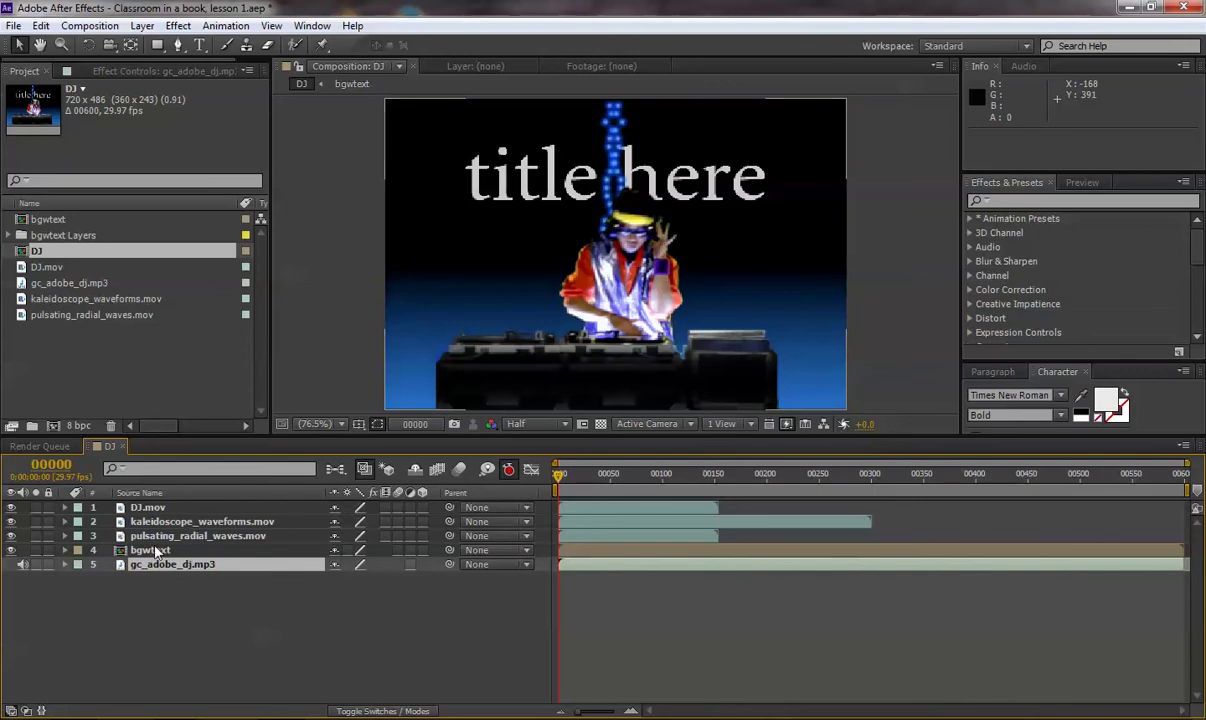
{"action": "mouse_move", "coordinate": [120, 553]}
{"action": "left_mouse_down"}
{"action": "mouse_move", "coordinate": [120, 509]}
{"action": "mouse_move", "coordinate": [120, 555]}
{"action": "left_mouse_up"}
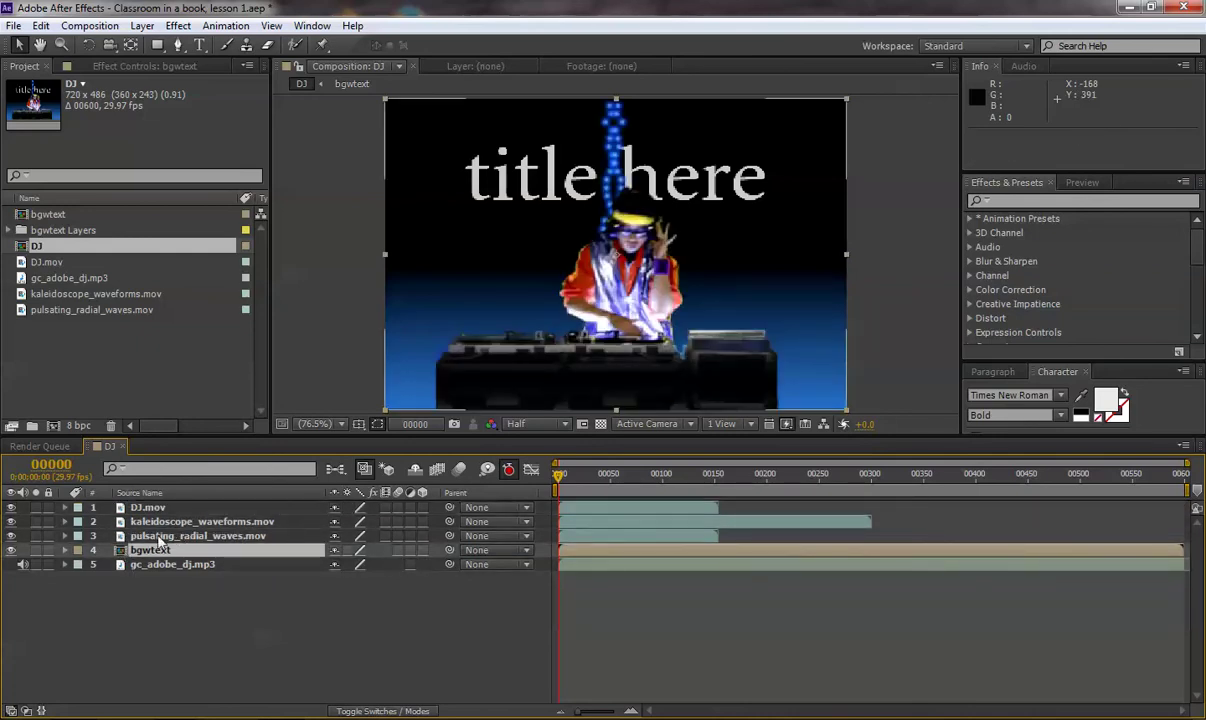
Duplicate the DJ.mov layer and rename the copy 'DJ with effects.mov'.
{"action": "left_click", "coordinate": [323, 664]}
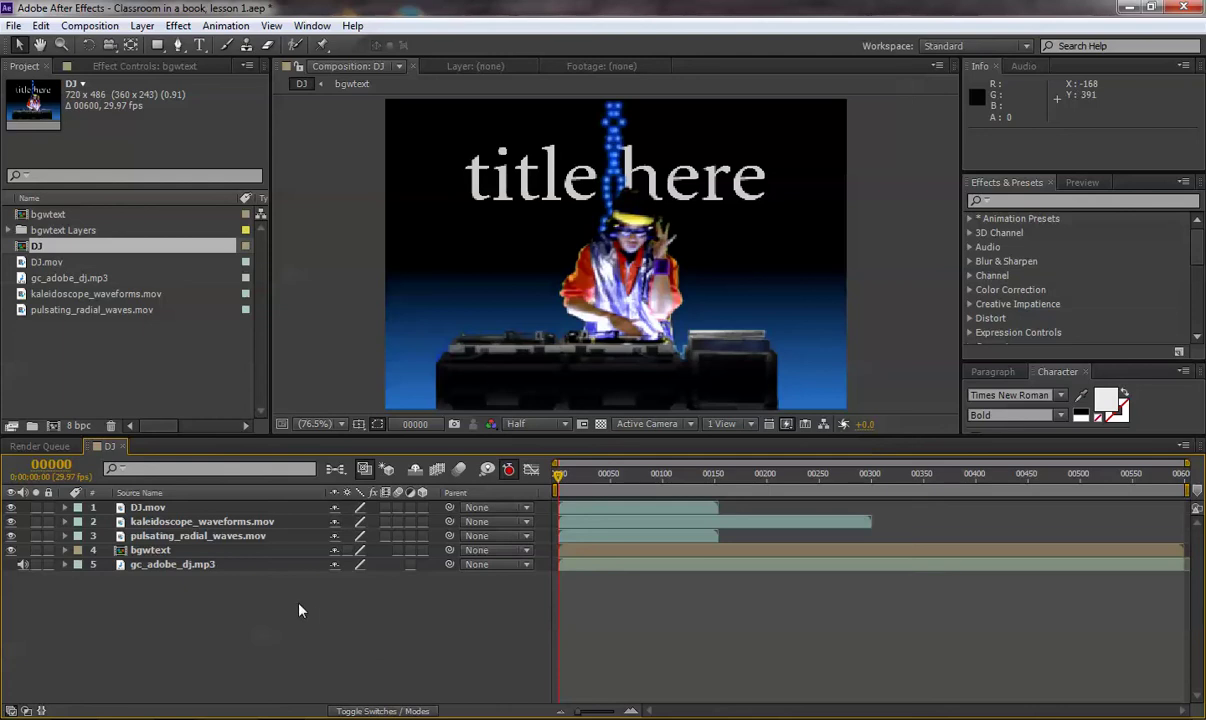
{"action": "left_click", "coordinate": [122, 509]}
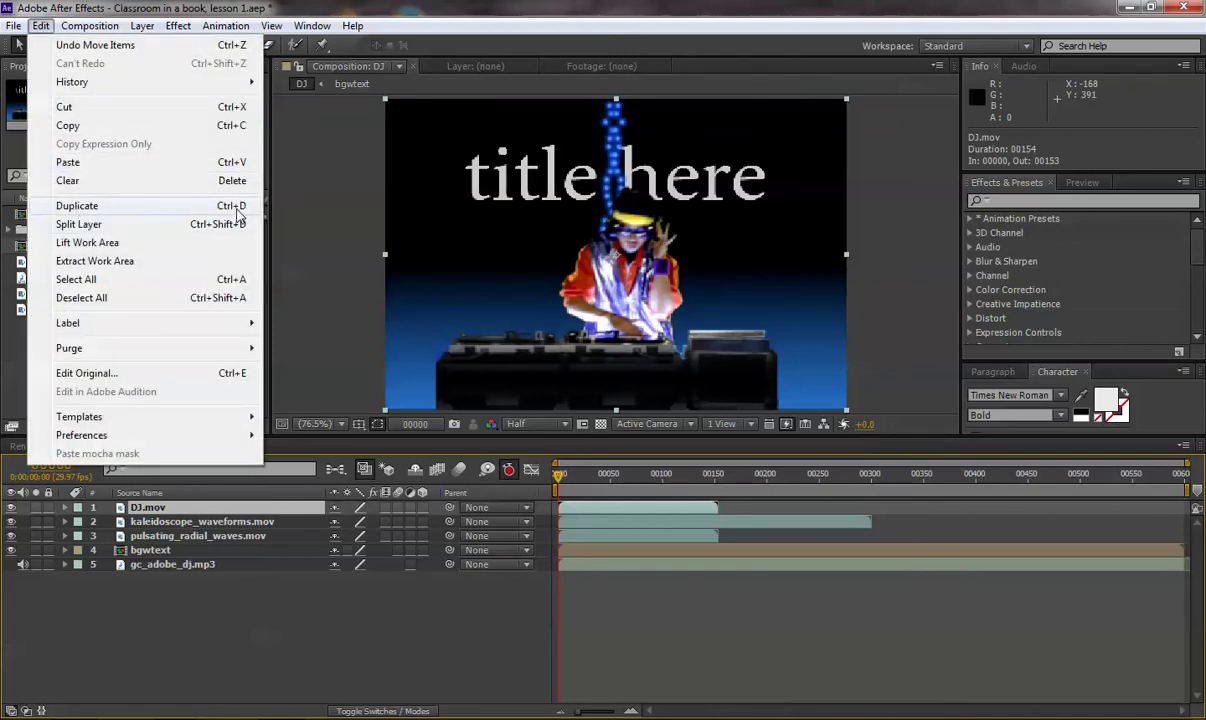
{"action": "left_click", "coordinate": [141, 490]}
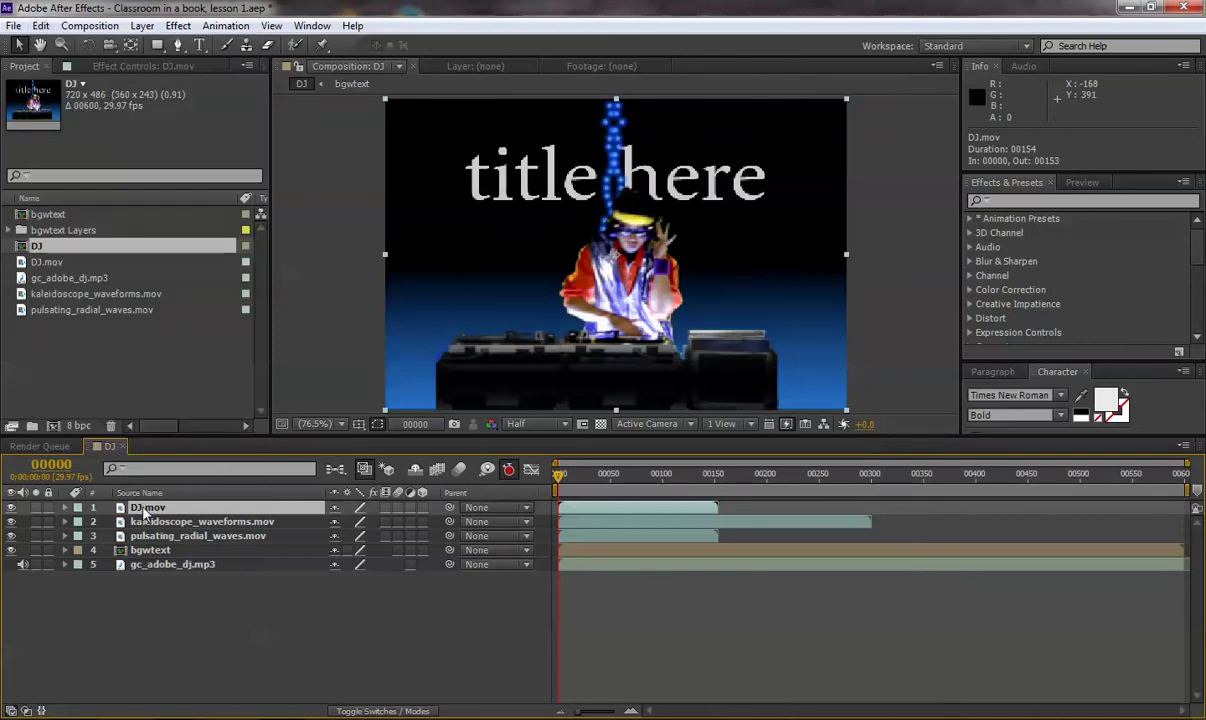
{"action": "key", "text": "ctrl+d"}
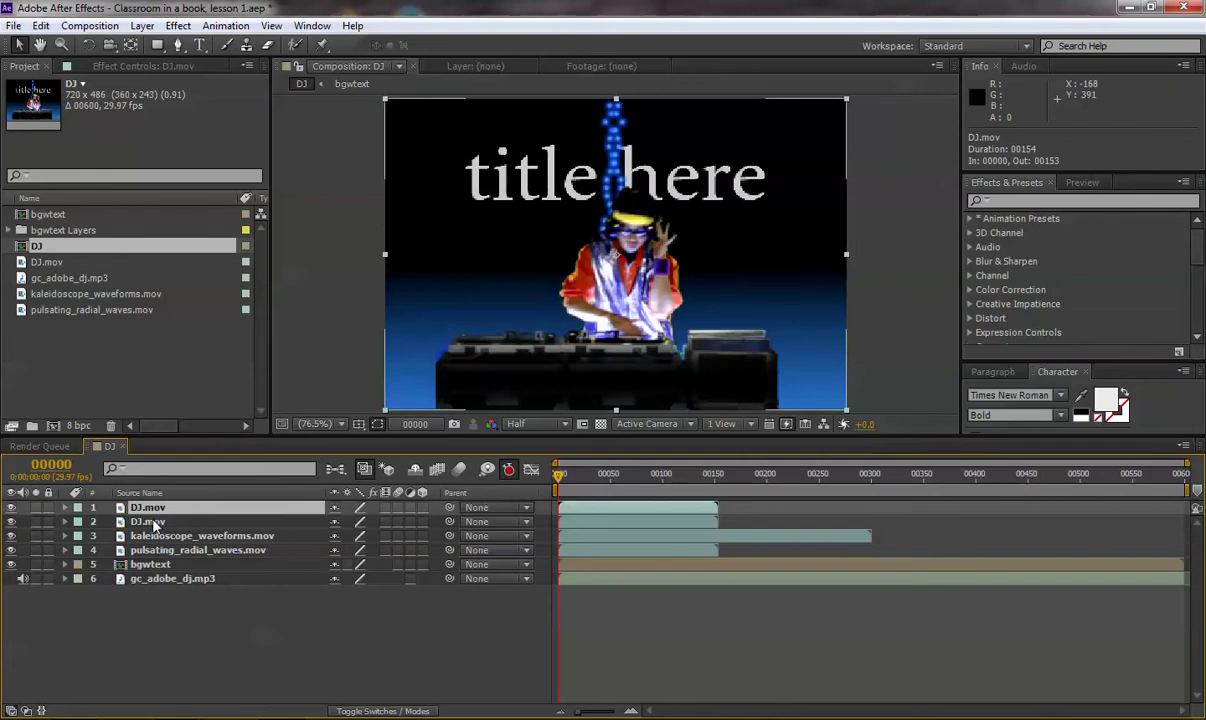
{"action": "left_click", "coordinate": [140, 523]}
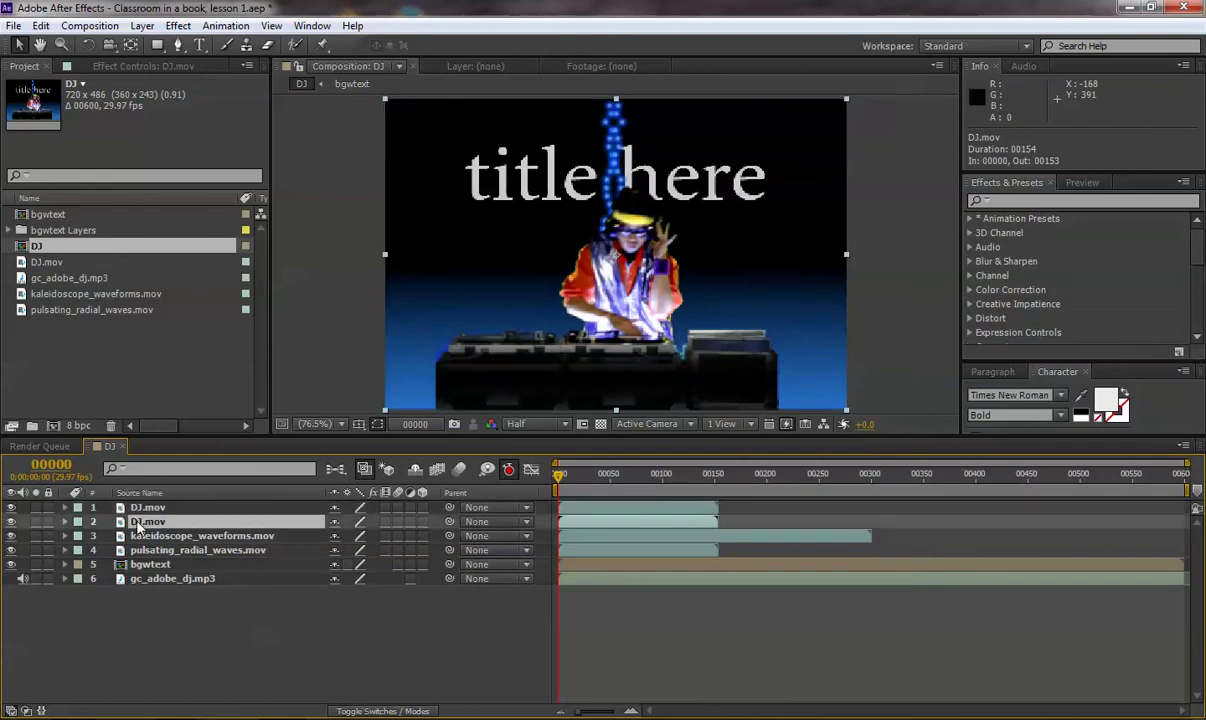
{"action": "key", "text": "Return"}
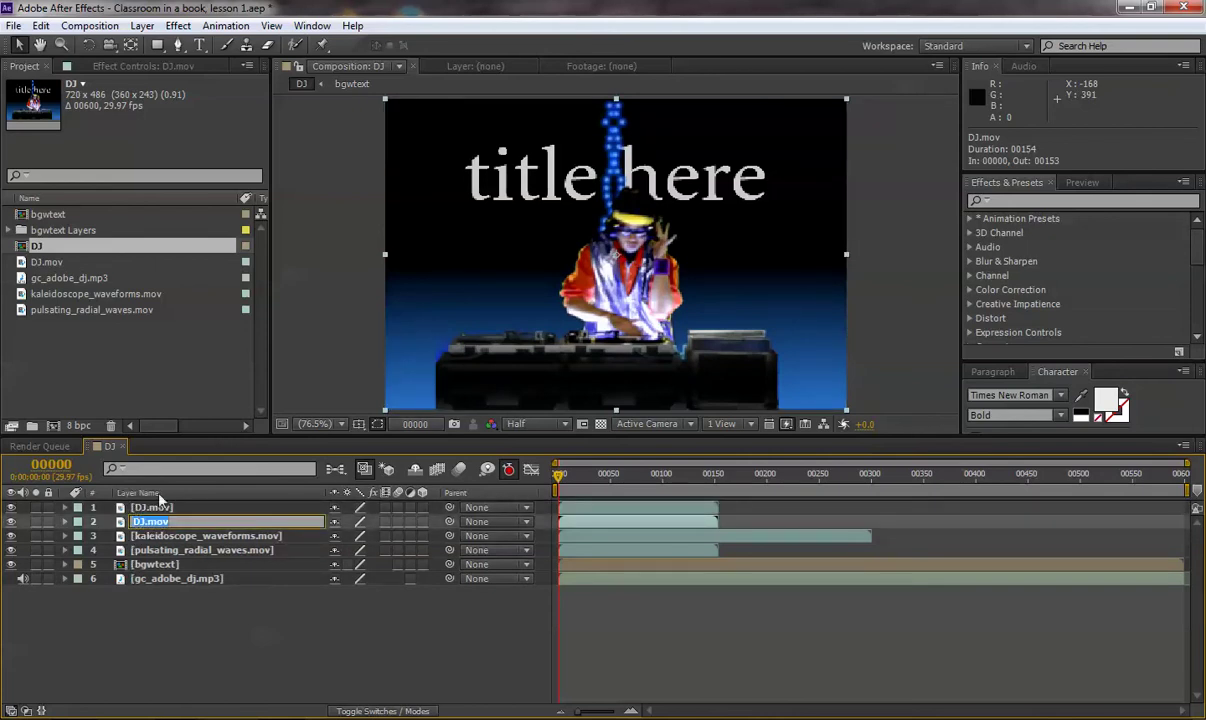
{"action": "left_click", "coordinate": [148, 522]}
{"action": "type", "text": "with effects"}
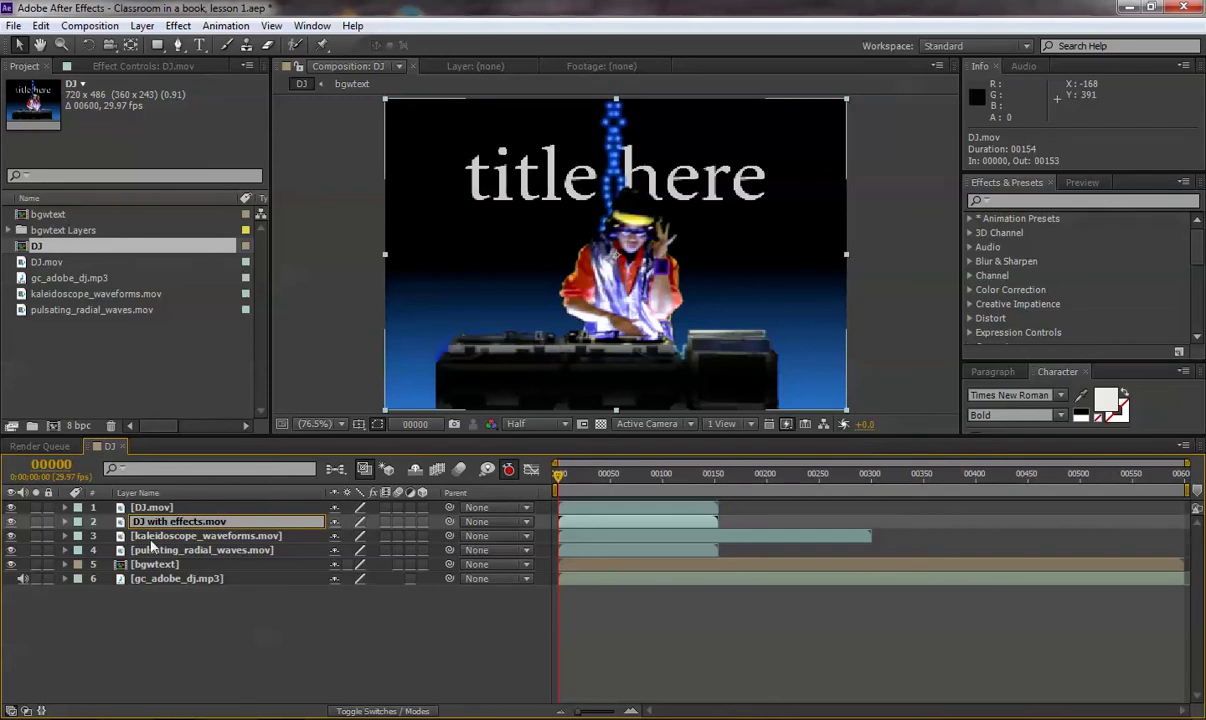
{"action": "key", "text": "Return"}
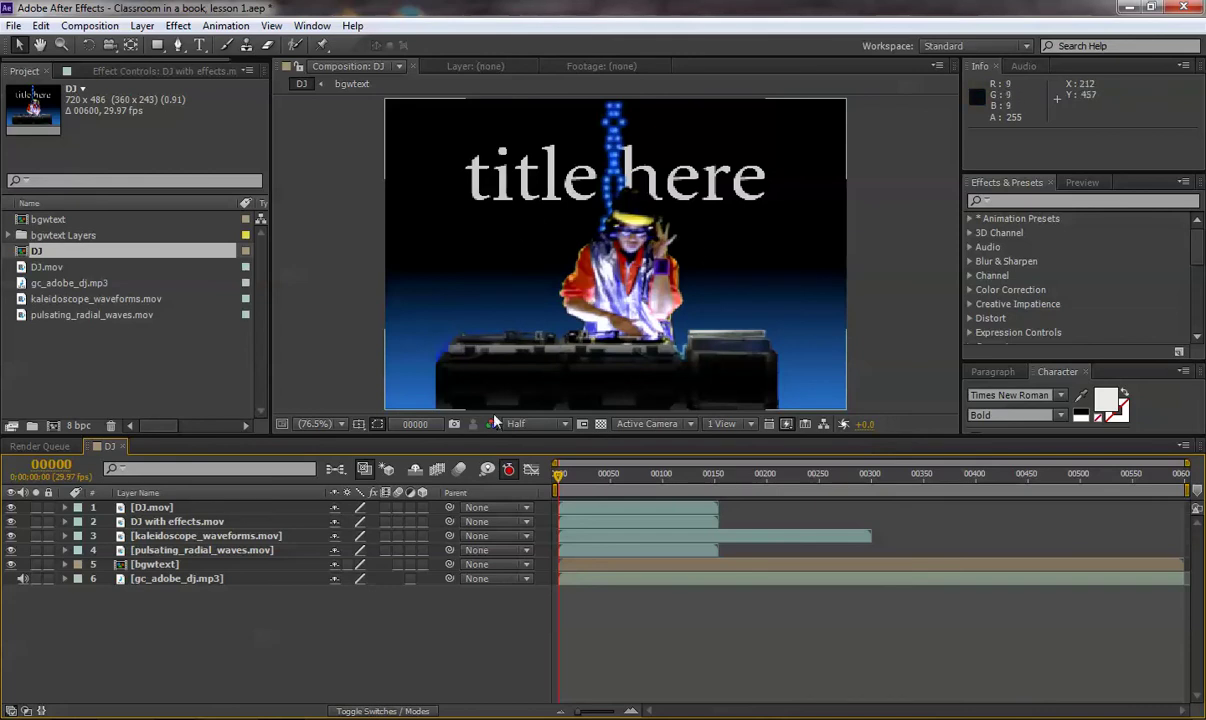
Find Radial Blur in Effects & Presets and apply it to 'DJ with effects.mov'.
{"action": "left_click", "coordinate": [160, 521]}
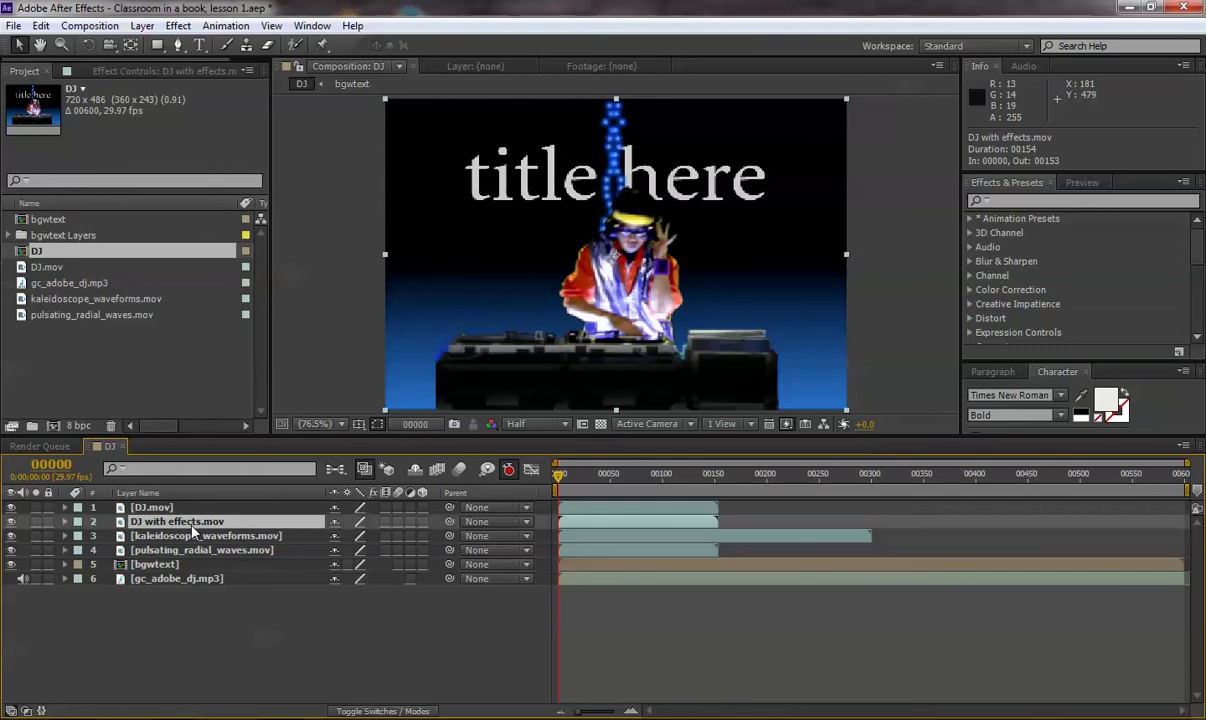
{"action": "left_click", "coordinate": [1046, 202]}
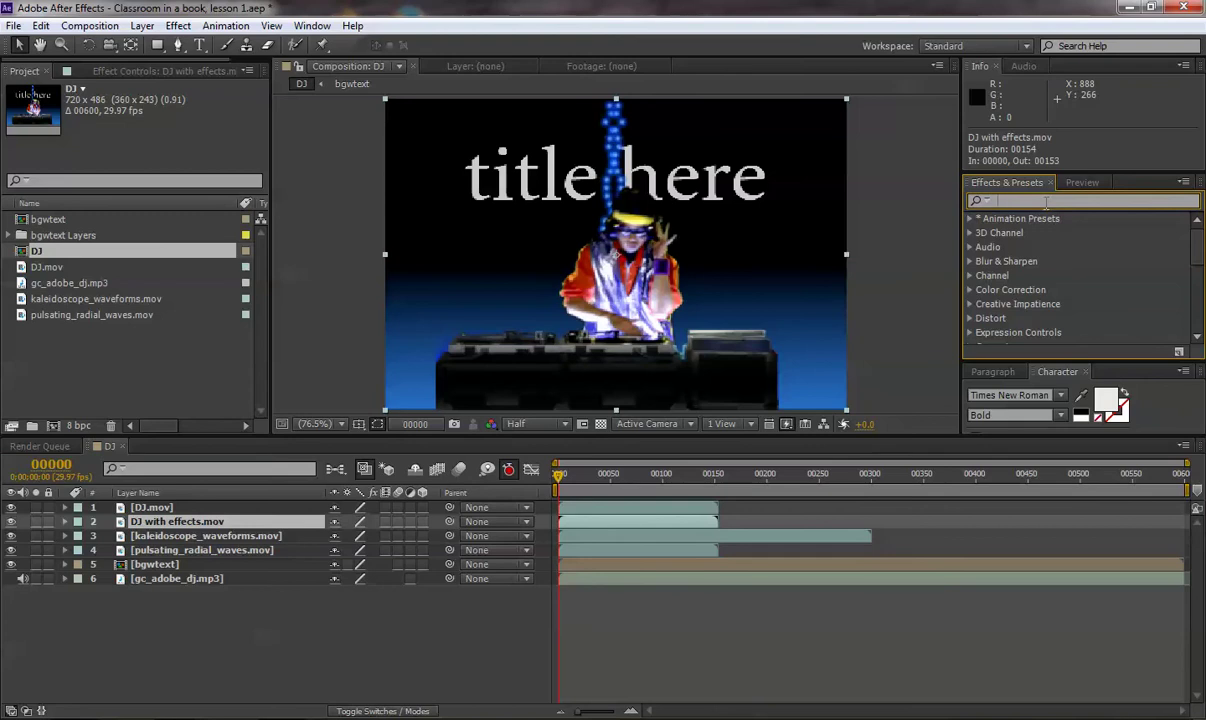
{"action": "type", "text": "radial blur"}
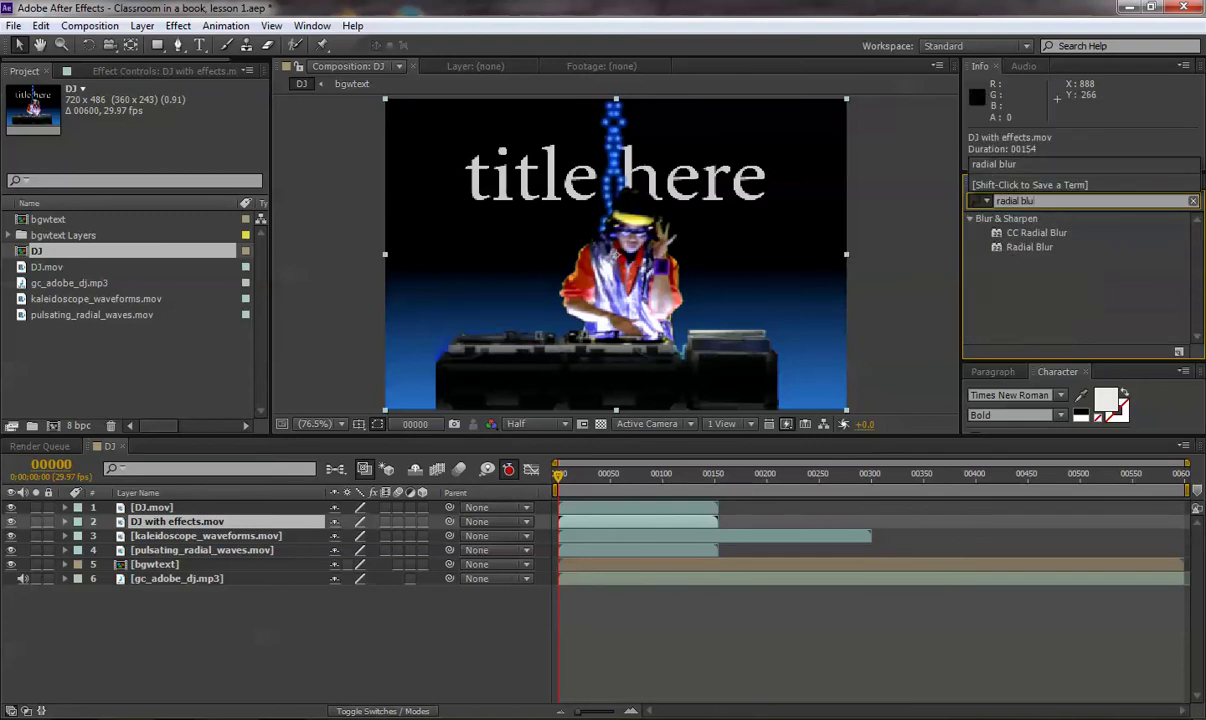
{"action": "left_click", "coordinate": [1014, 249]}
{"action": "left_click_drag", "start_coordinate": [1014, 249], "coordinate": [155, 528]}
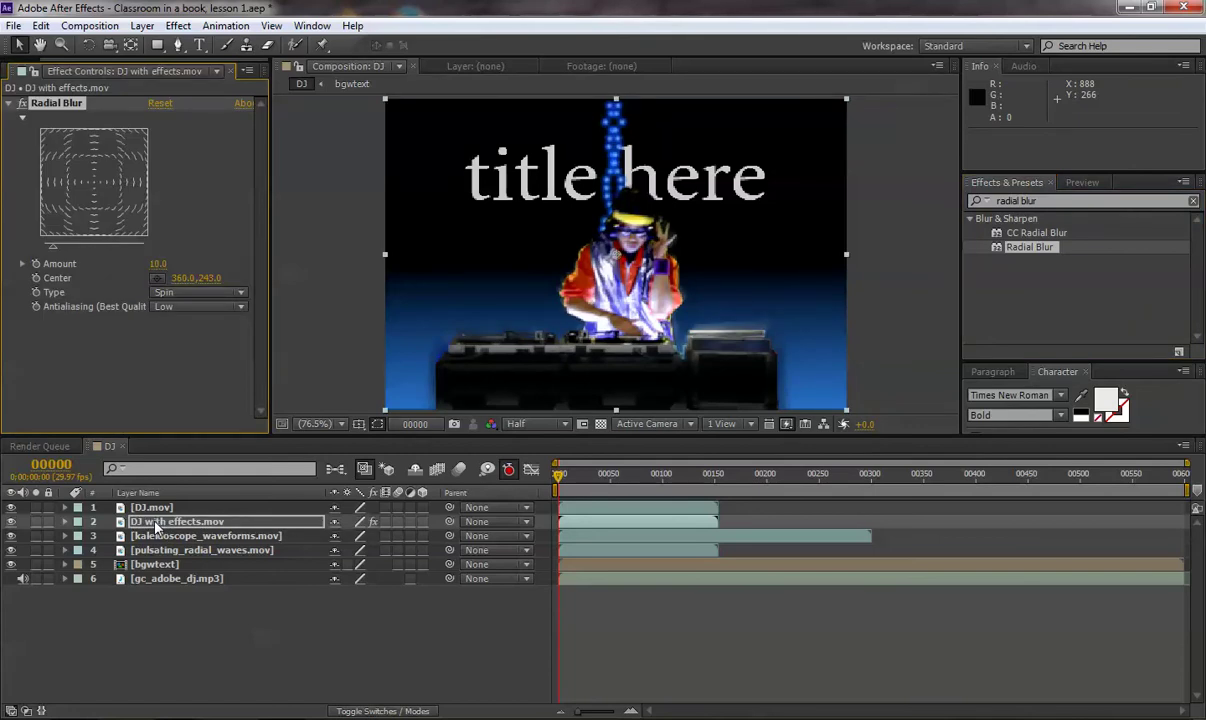
Expand the layer to inspect the Radial Blur properties, then collapse it.
{"action": "left_click", "coordinate": [64, 522]}
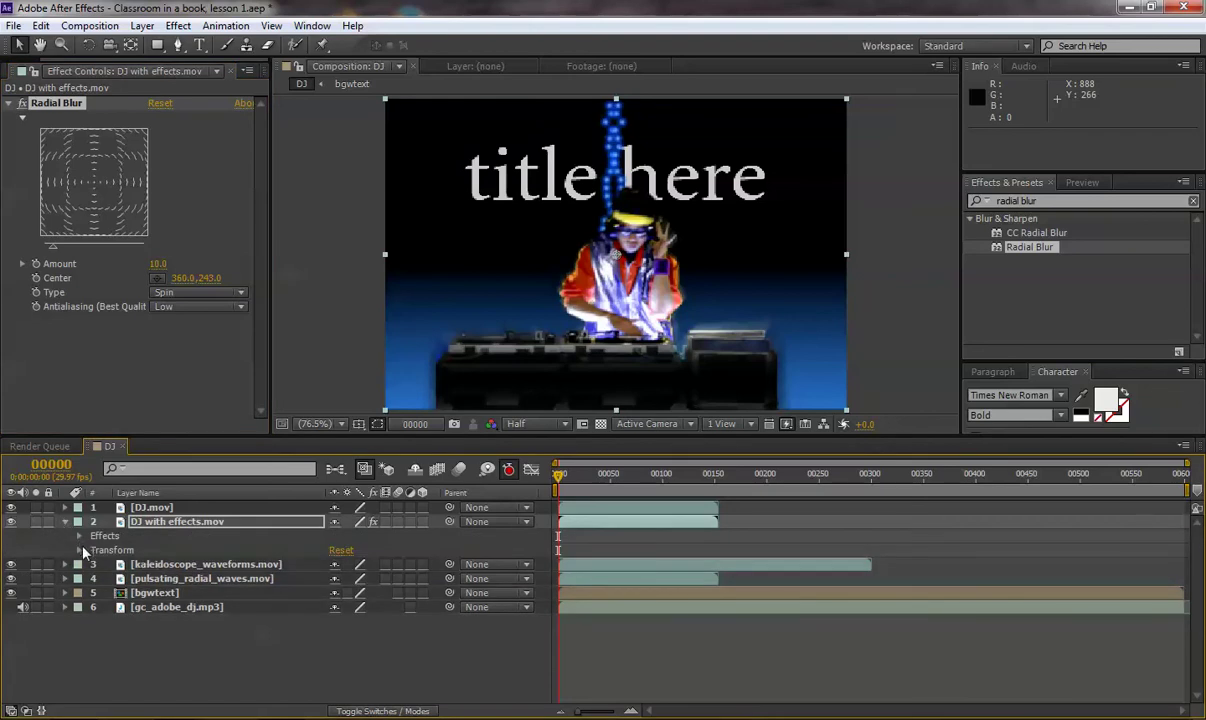
{"action": "left_click", "coordinate": [79, 536]}
{"action": "left_click", "coordinate": [93, 550]}
{"action": "left_click", "coordinate": [79, 536]}
{"action": "left_click", "coordinate": [65, 521]}
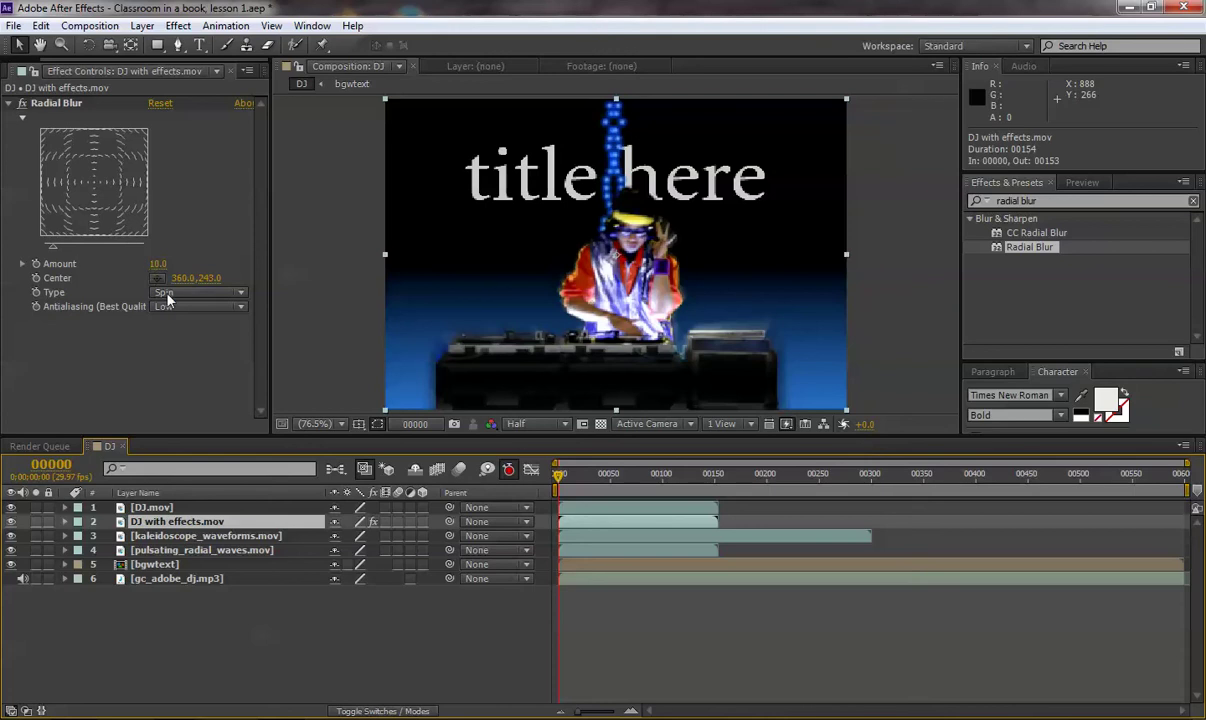
Switch the Radial Blur type to Zoom while adjusting the Amount.
{"action": "mouse_move", "coordinate": [158, 263]}
{"action": "left_mouse_down"}
{"action": "mouse_move", "coordinate": [229, 258]}
{"action": "mouse_move", "coordinate": [150, 258]}
{"action": "mouse_move", "coordinate": [209, 261]}
{"action": "mouse_move", "coordinate": [131, 243]}
{"action": "left_mouse_up"}
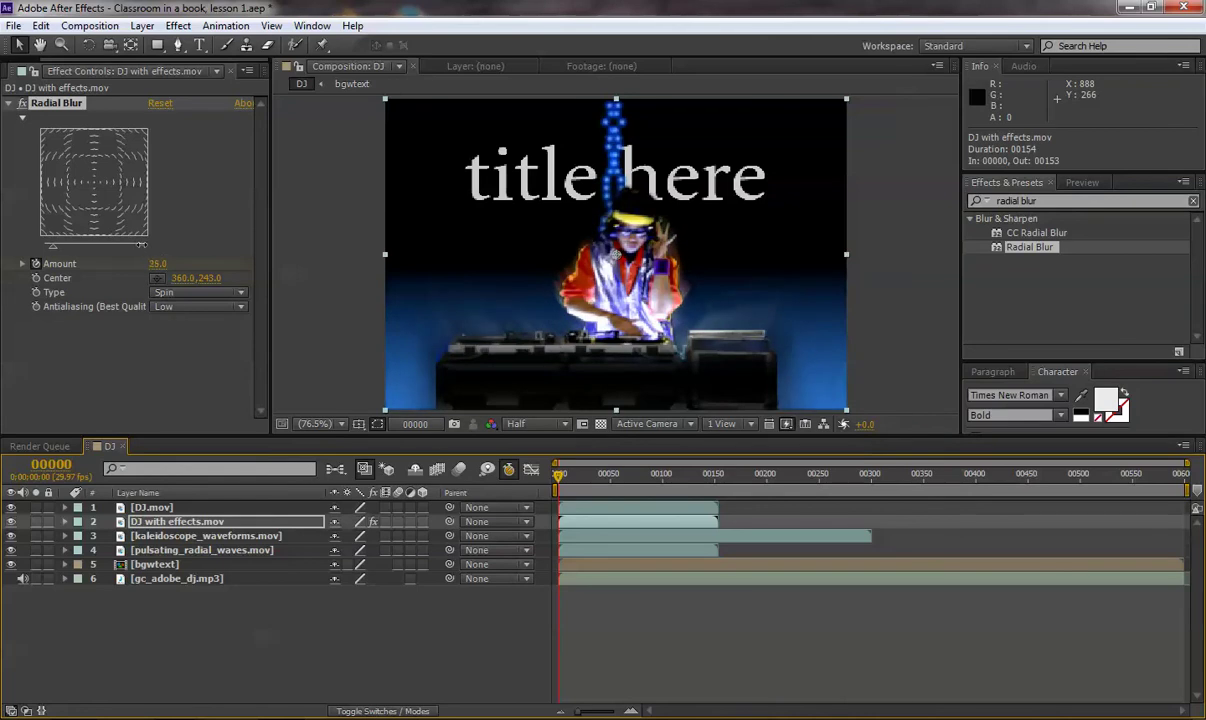
{"action": "mouse_move", "coordinate": [158, 263]}
{"action": "left_mouse_down"}
{"action": "mouse_move", "coordinate": [145, 262]}
{"action": "mouse_move", "coordinate": [158, 262]}
{"action": "left_mouse_up"}
{"action": "left_click", "coordinate": [198, 292]}
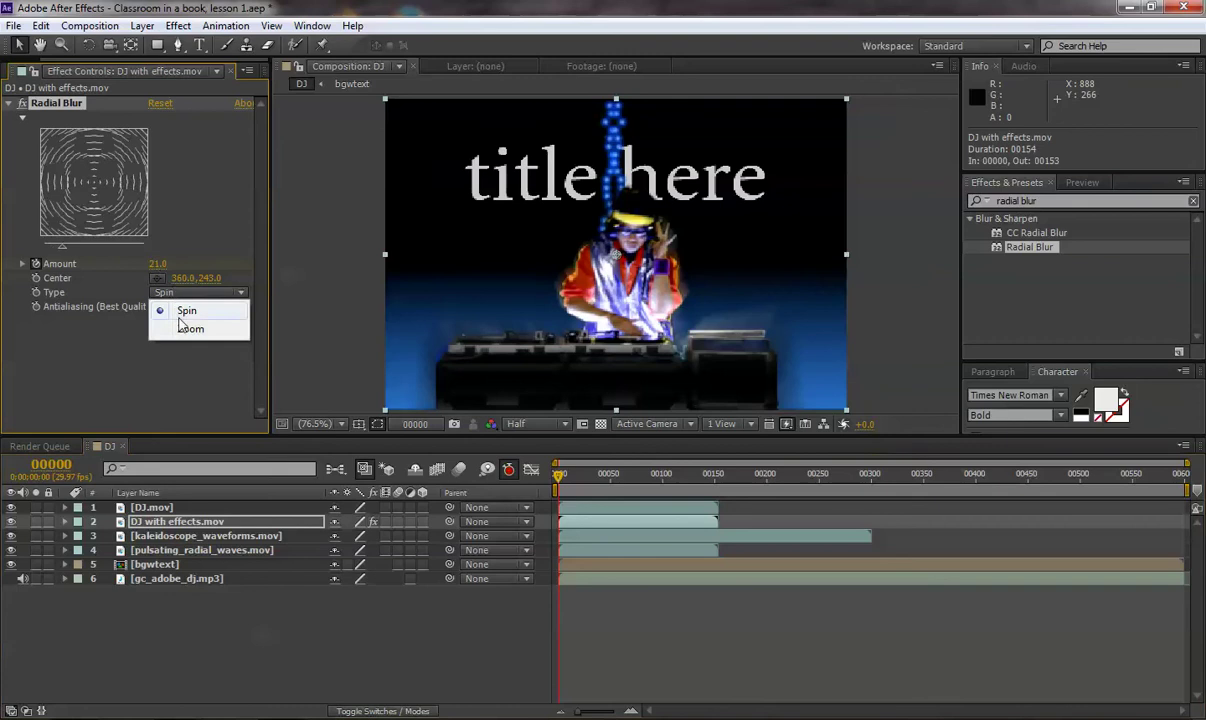
{"action": "left_click", "coordinate": [186, 329]}
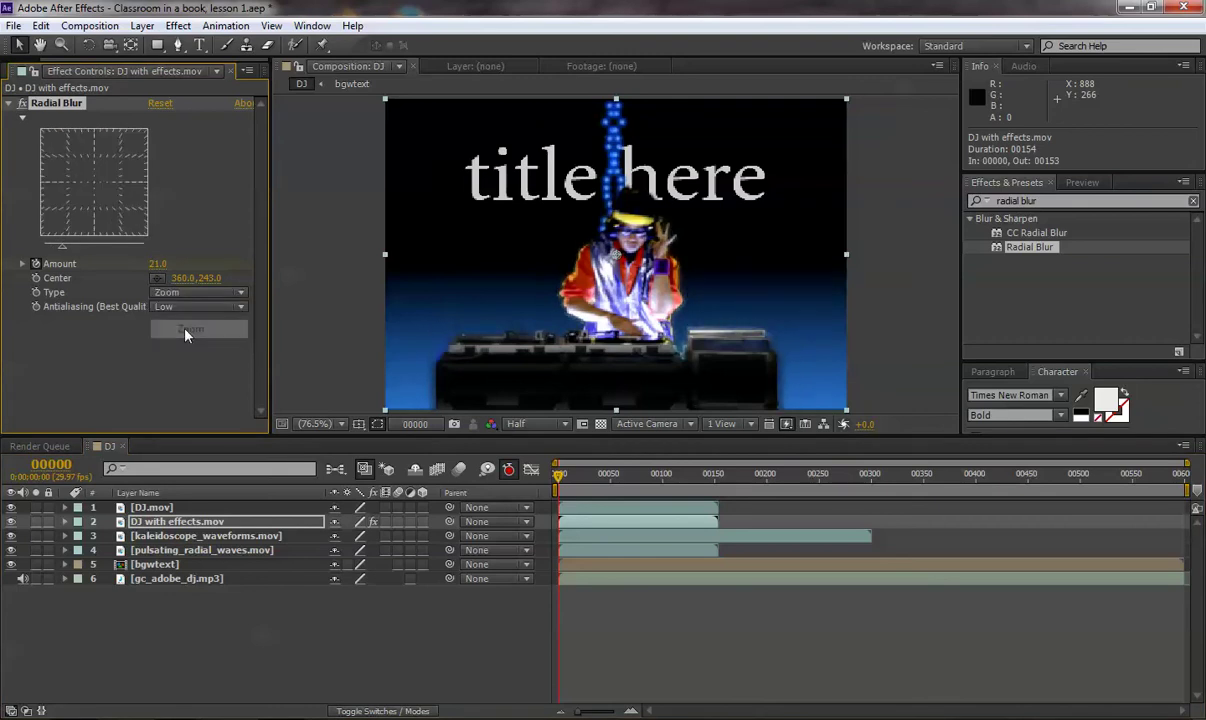
{"action": "left_click_drag", "start_coordinate": [155, 266], "coordinate": [185, 270]}
Centre the zoom blur low in the frame, raise Amount to 198, and check the result.
{"action": "left_click", "coordinate": [157, 278]}
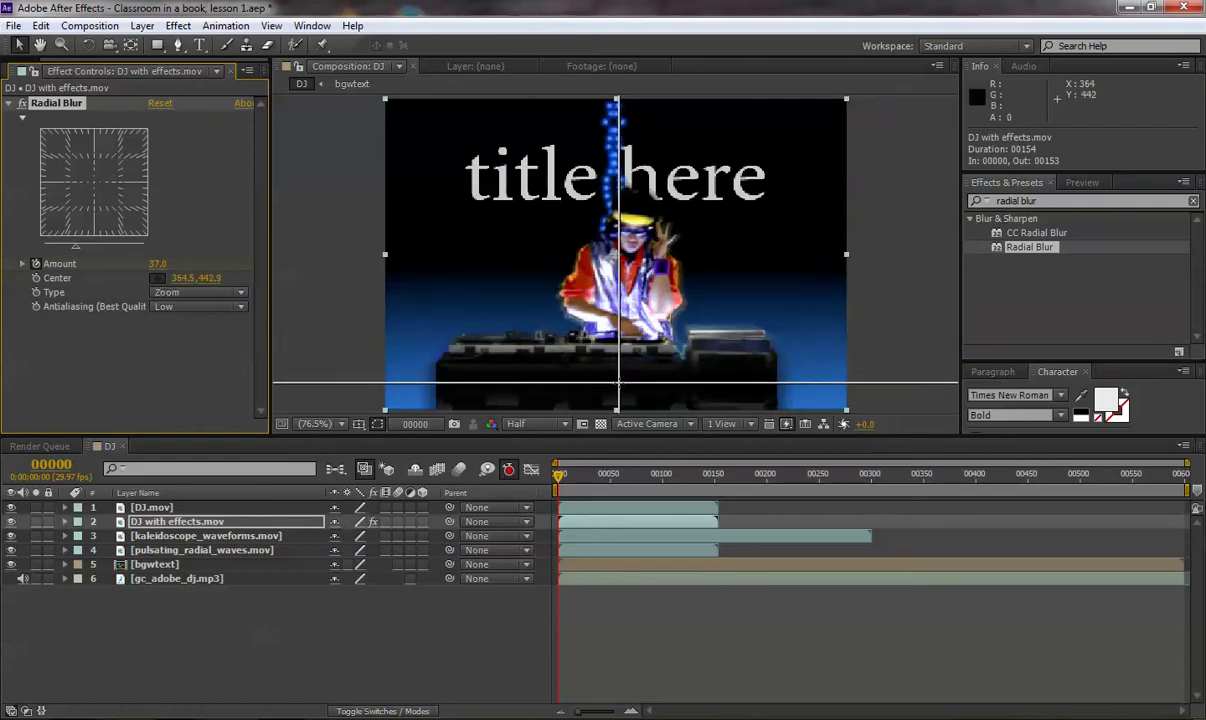
{"action": "left_click", "coordinate": [617, 383]}
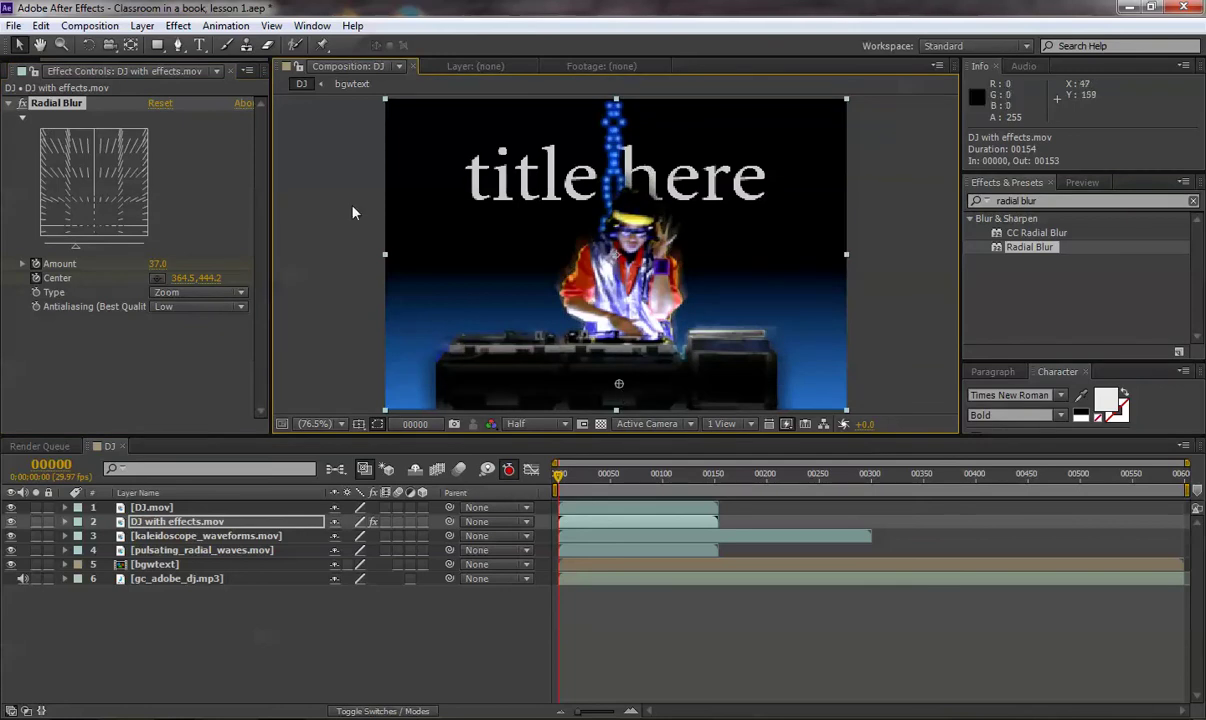
{"action": "mouse_move", "coordinate": [158, 264]}
{"action": "left_mouse_down"}
{"action": "mouse_move", "coordinate": [485, 258]}
{"action": "mouse_move", "coordinate": [256, 263]}
{"action": "mouse_move", "coordinate": [294, 265]}
{"action": "left_mouse_up"}
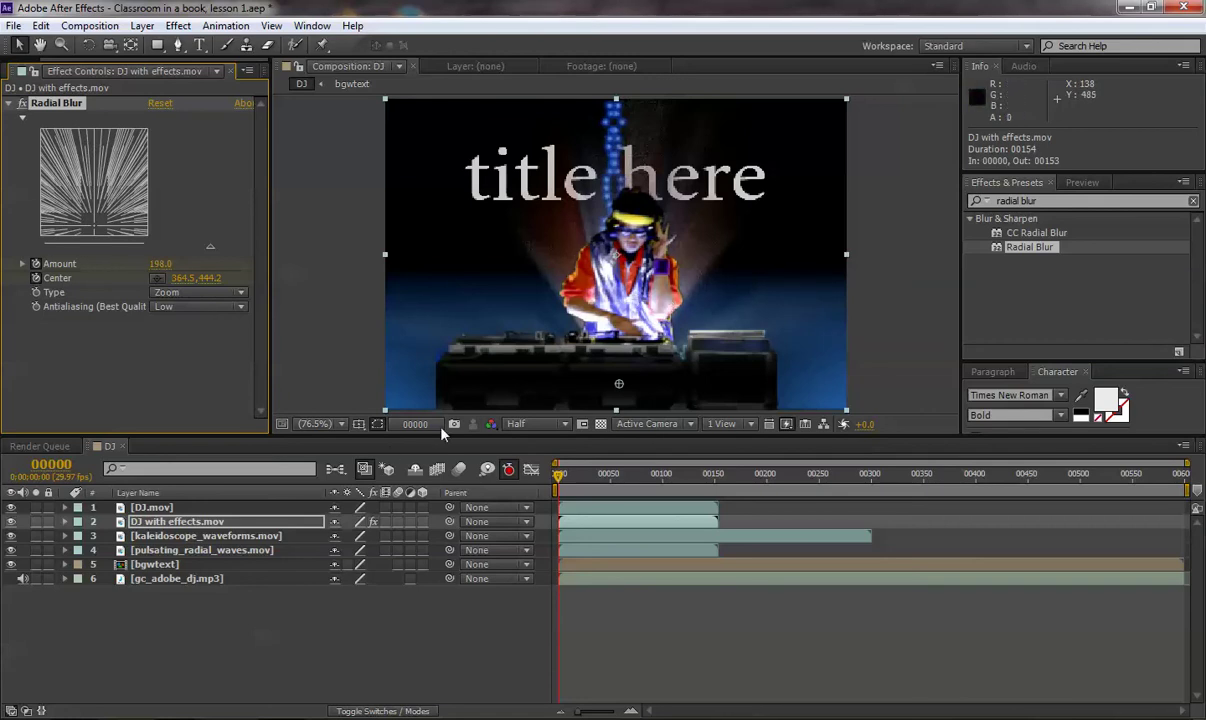
{"action": "left_click", "coordinate": [11, 507]}
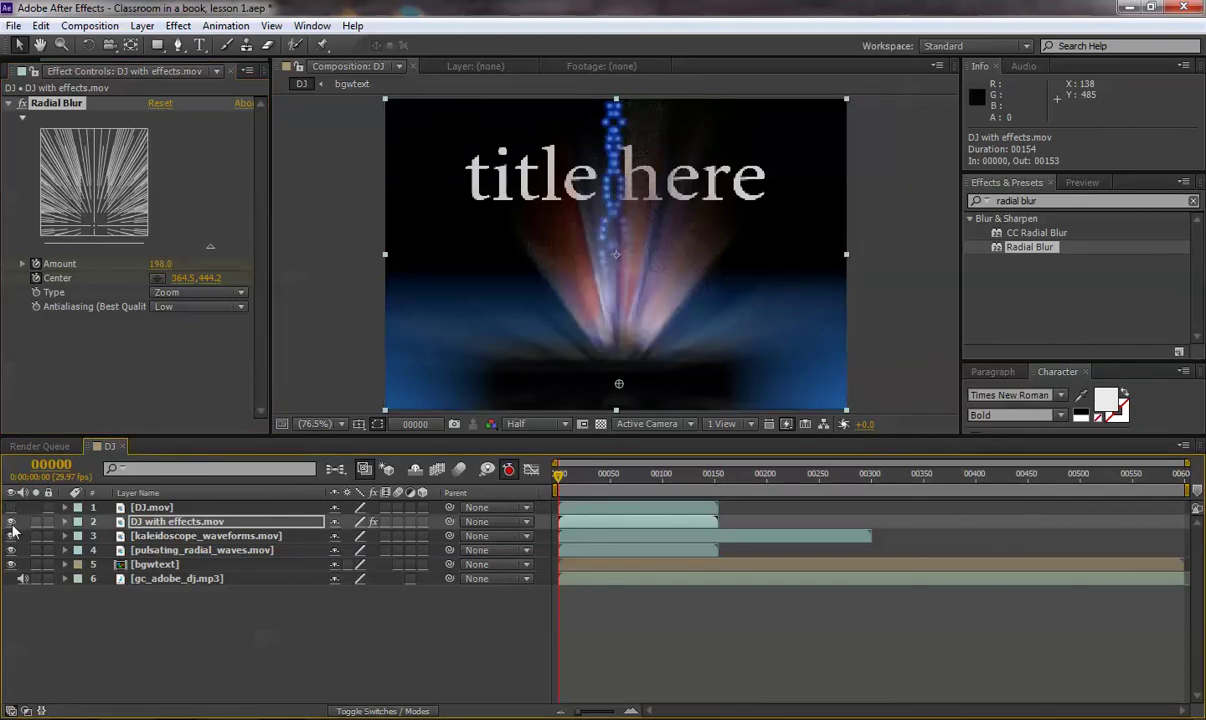
{"action": "left_click", "coordinate": [11, 507]}
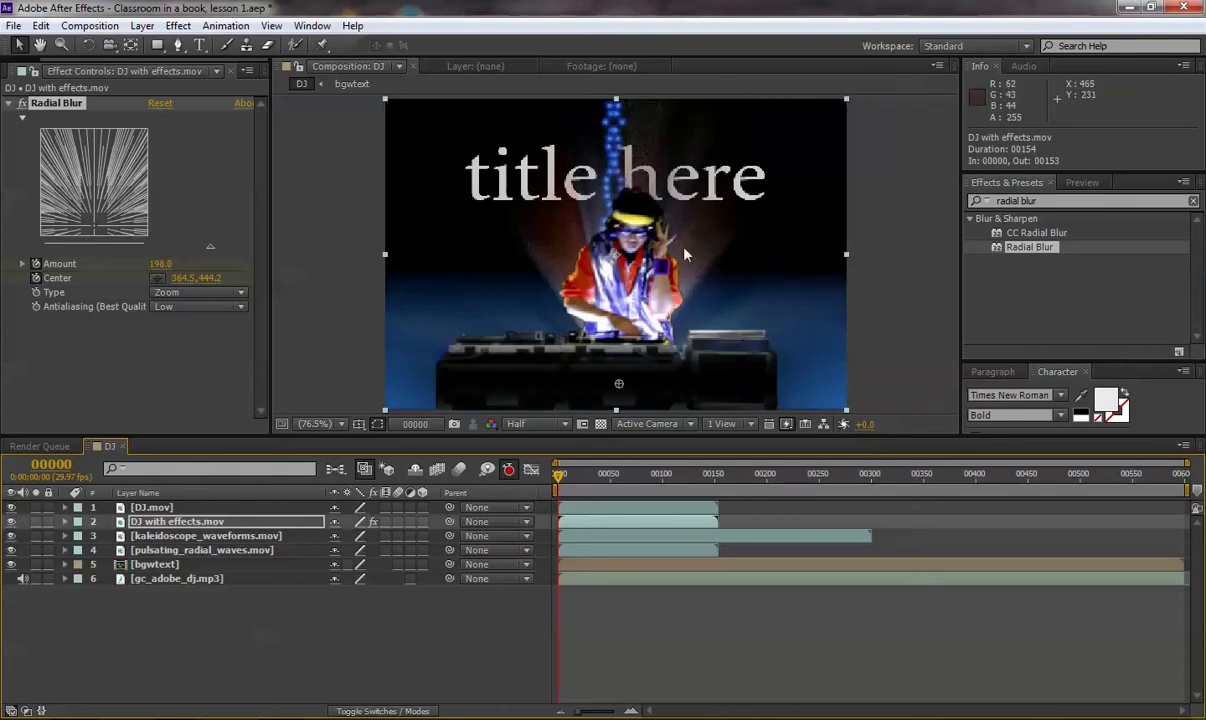
{"action": "mouse_move", "coordinate": [559, 474]}
{"action": "left_mouse_down"}
{"action": "mouse_move", "coordinate": [648, 480]}
{"action": "mouse_move", "coordinate": [567, 476]}
{"action": "left_mouse_up"}
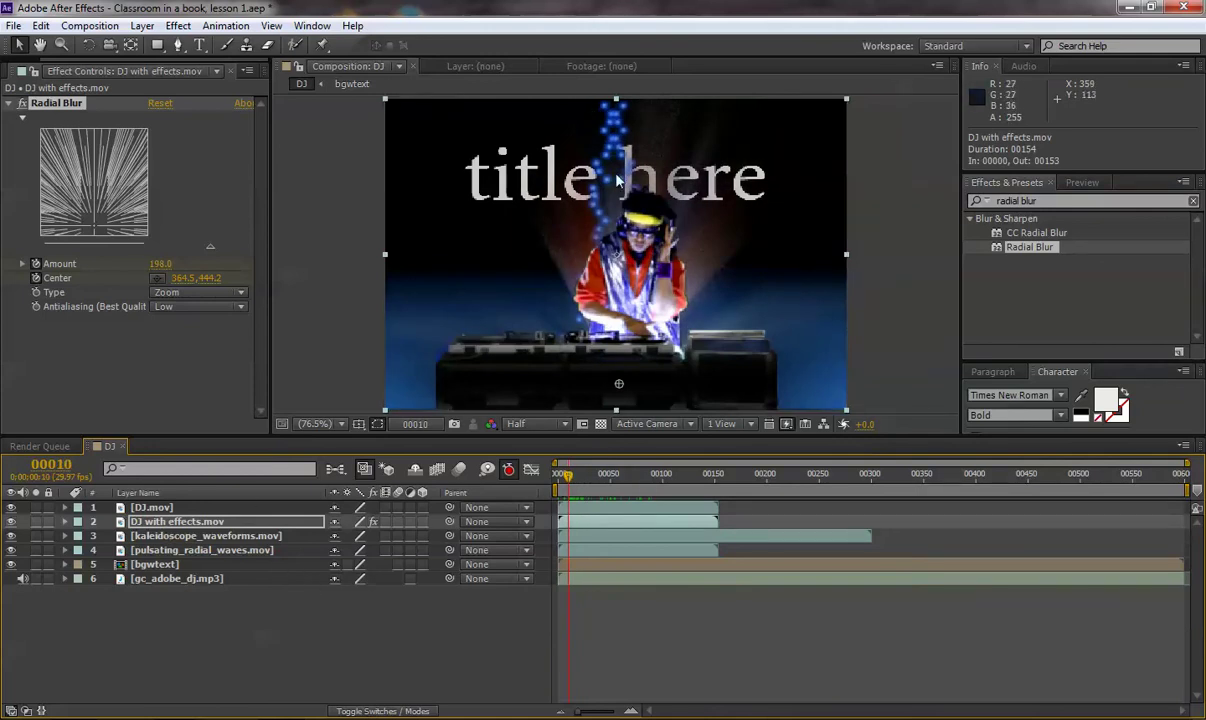
Duplicate kaleidoscope_waveforms.mov and name the first copy 'kaleidoscope_waveforms left.mov'.
{"action": "left_click", "coordinate": [122, 537]}
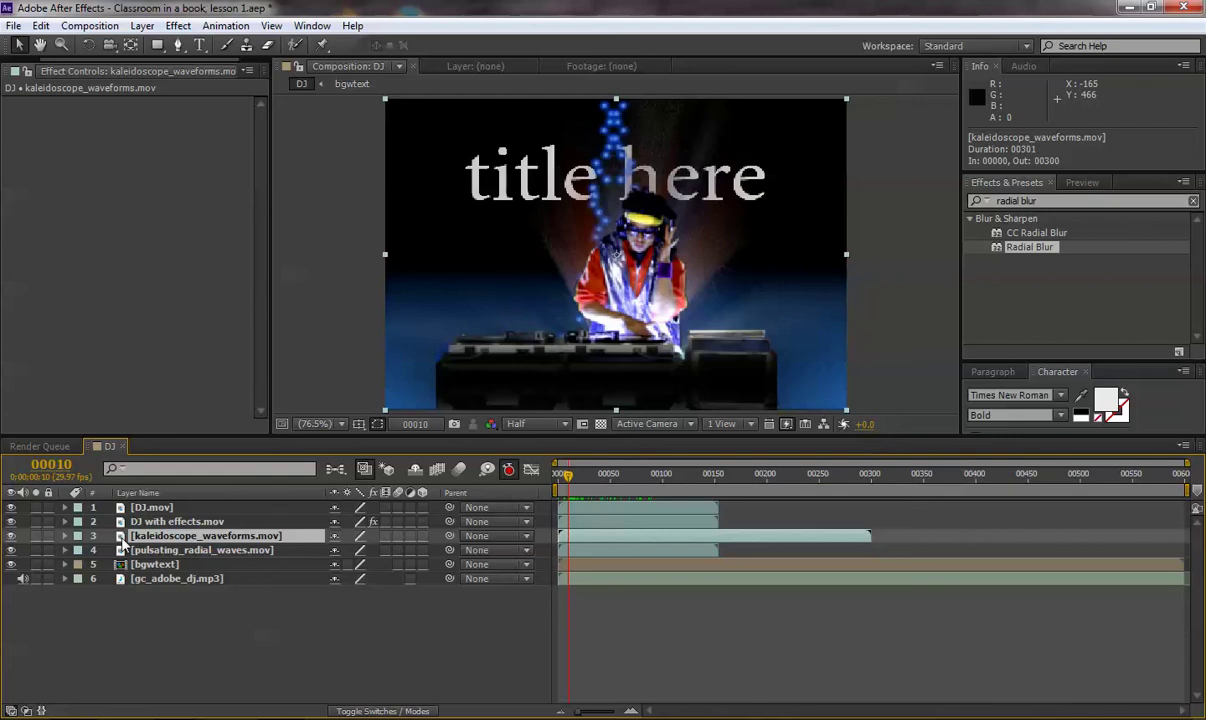
{"action": "key", "text": "ctrl+d"}
{"action": "key", "text": "ctrl+d"}
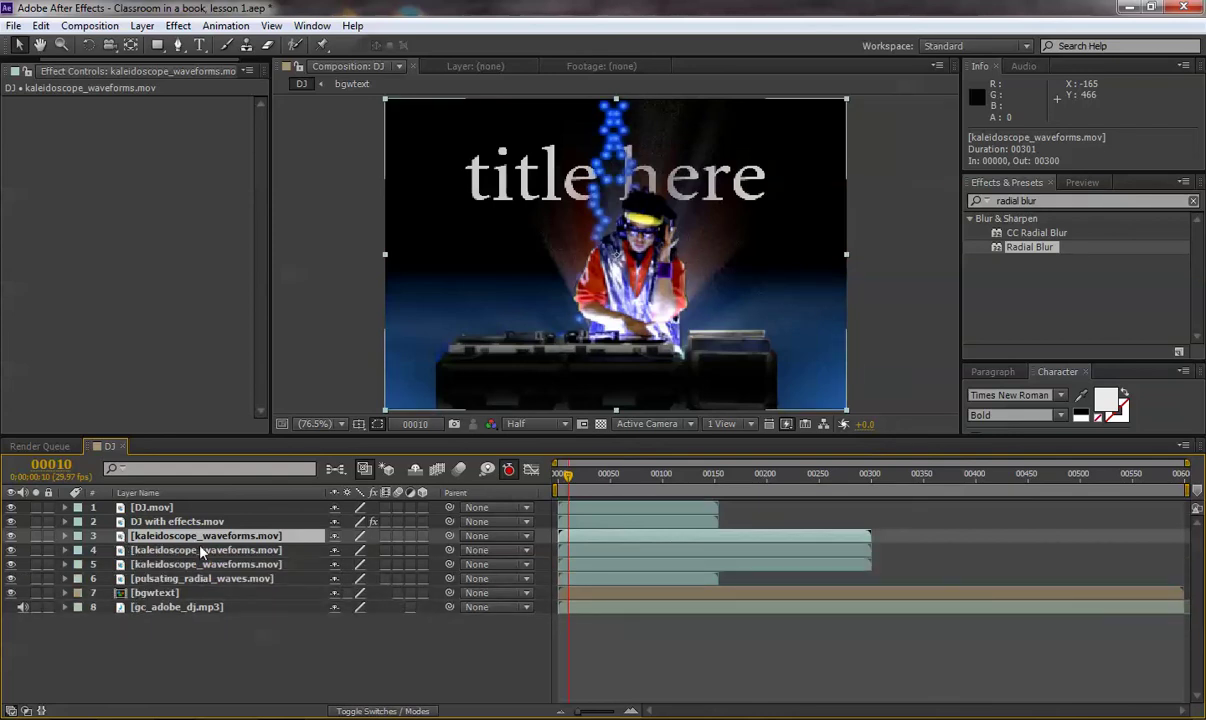
{"action": "left_click", "coordinate": [215, 550]}
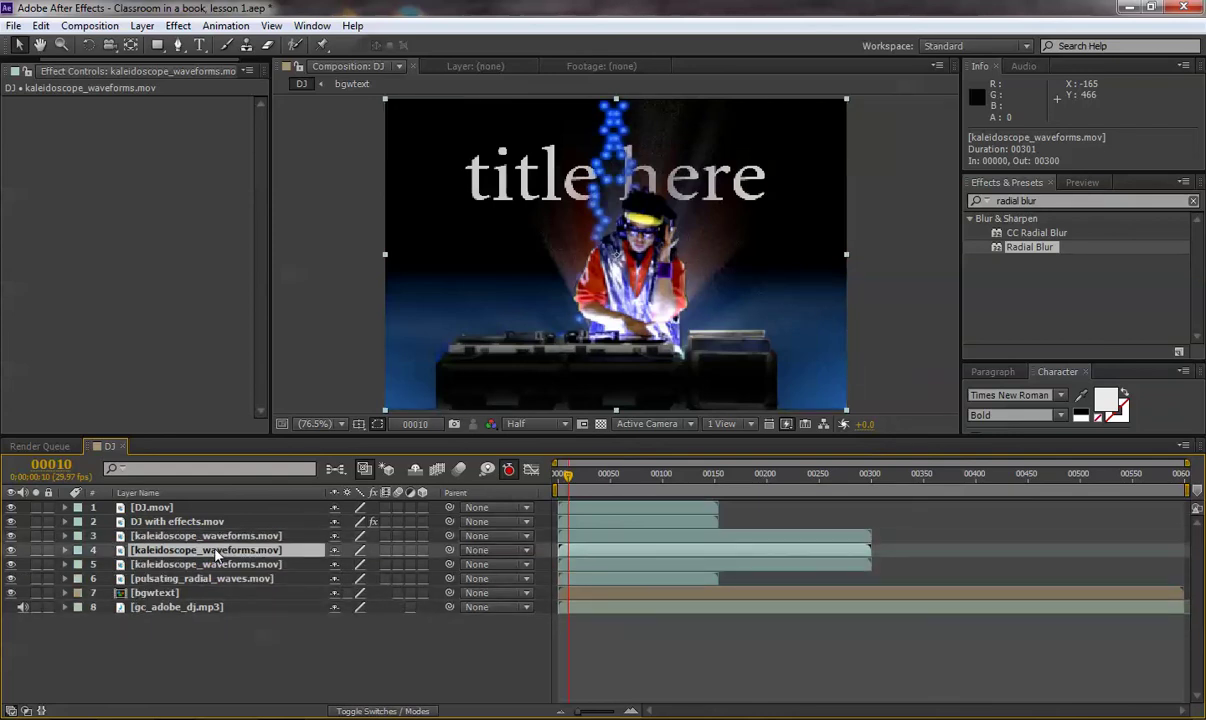
{"action": "key", "text": "Return"}
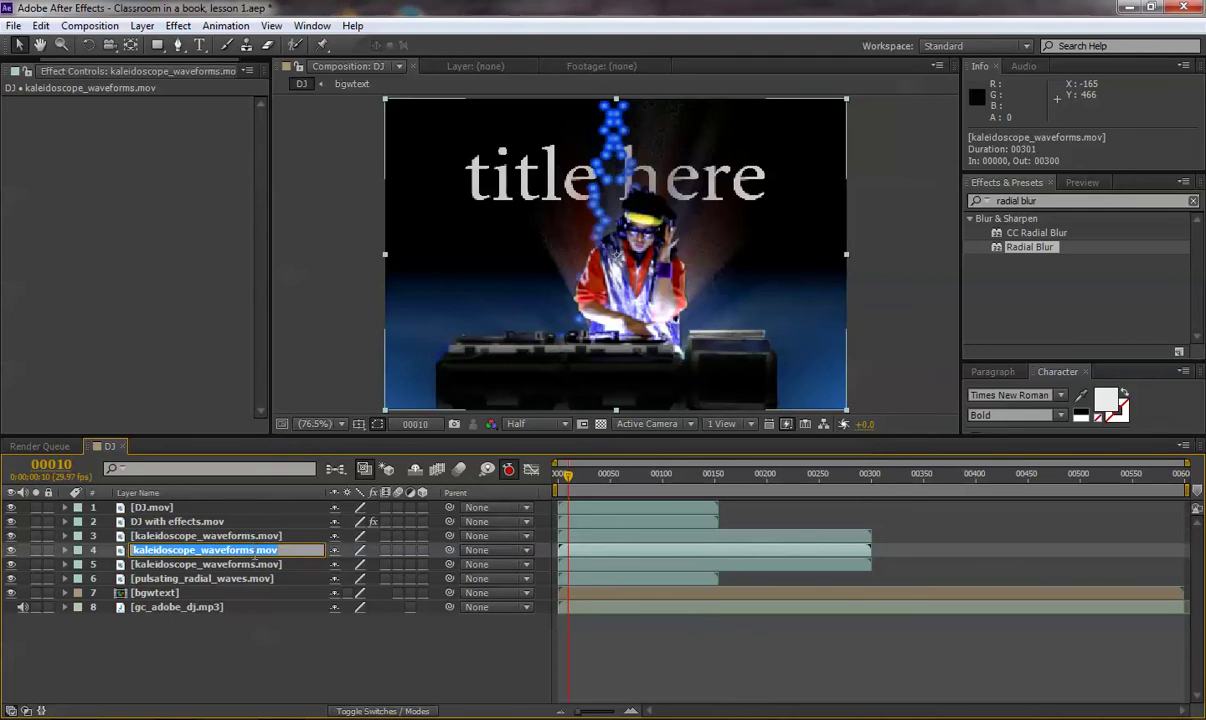
{"action": "left_click", "coordinate": [258, 550]}
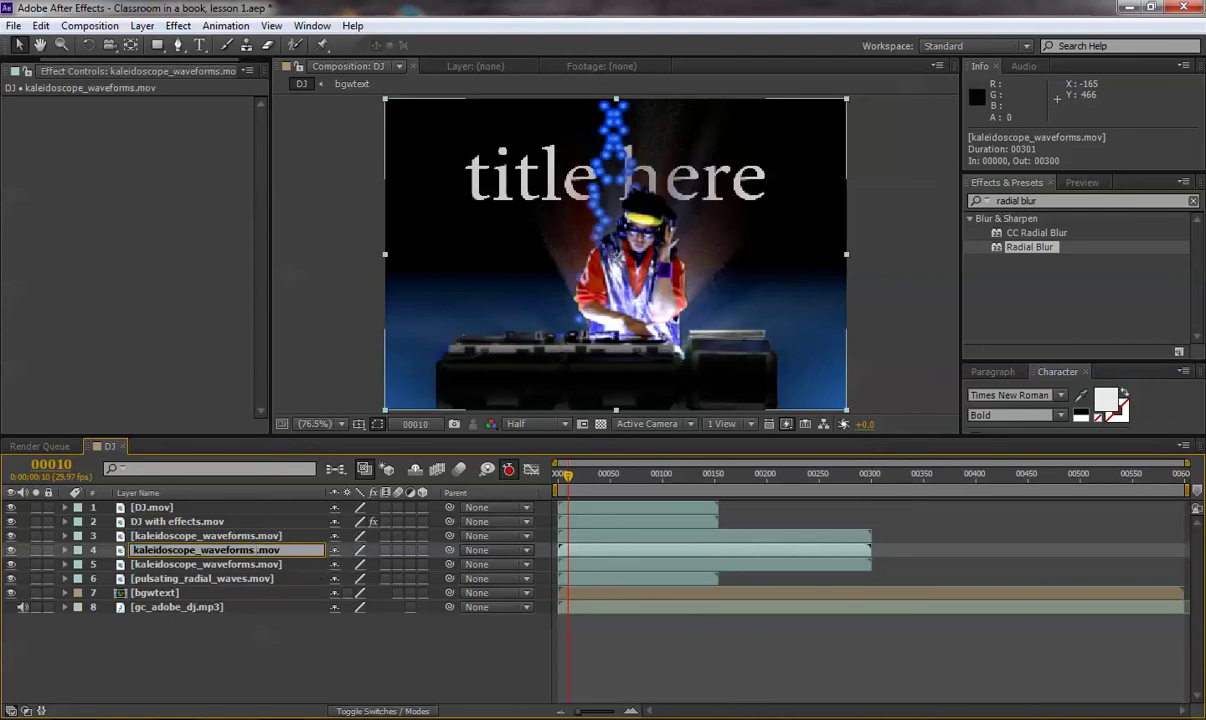
{"action": "type", "text": "left"}
Name the second copy 'kaleidoscope_waveforms right.mov' and reselect the original waveforms layer.
{"action": "left_click", "coordinate": [255, 566]}
{"action": "key", "text": "Return"}
{"action": "double_click", "coordinate": [250, 565]}
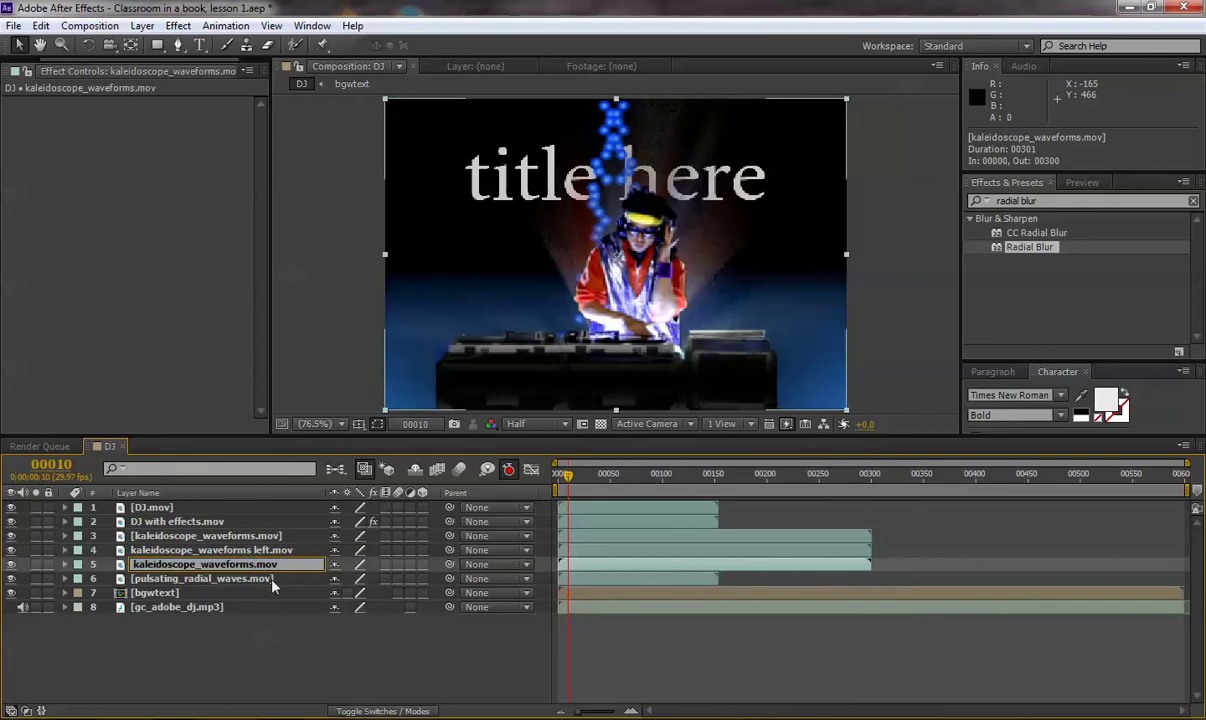
{"action": "type", "text": "right"}
{"action": "key", "text": "Return"}
{"action": "left_click", "coordinate": [255, 632]}
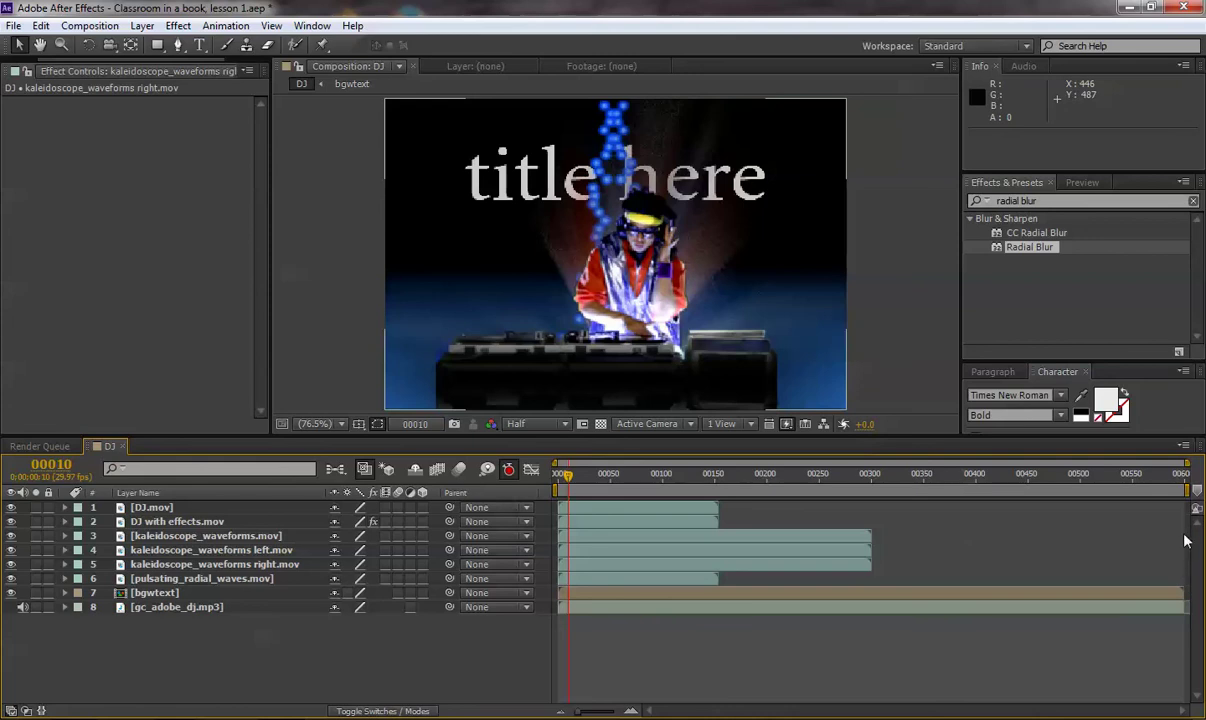
{"action": "left_click", "coordinate": [866, 537]}
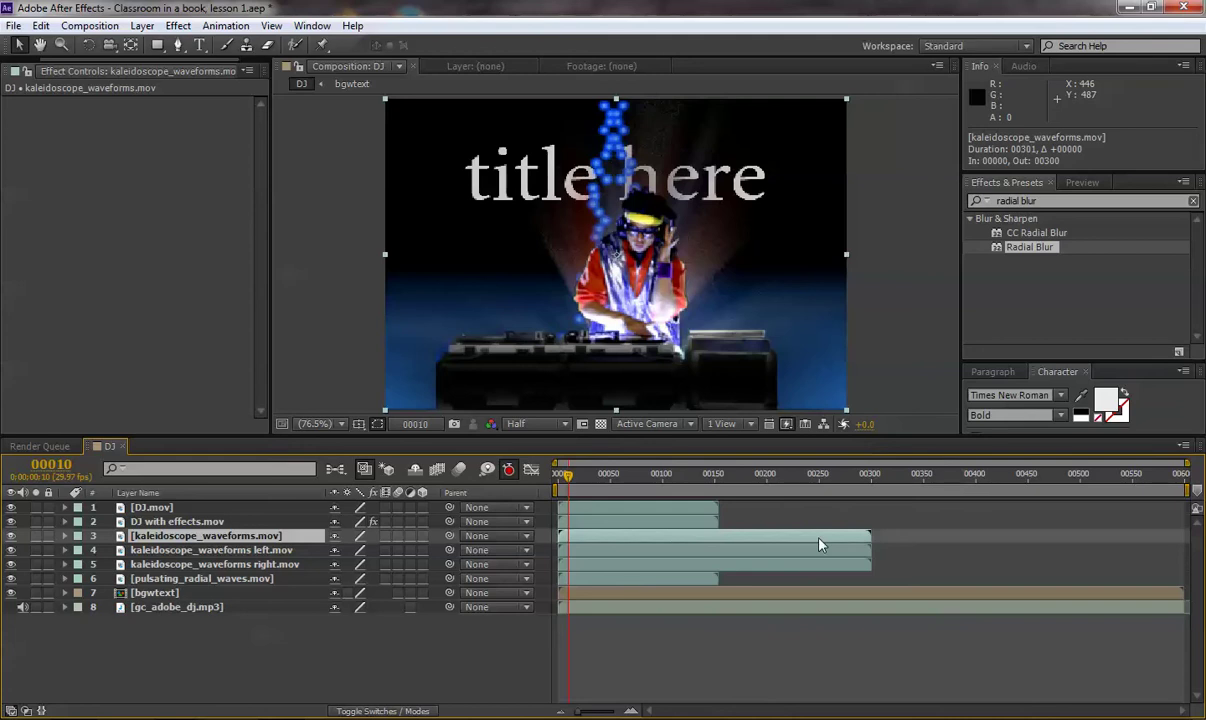
Time-stretch all three kaleidoscope waveform layers to 200% and check a later frame.
{"action": "left_click", "coordinate": [221, 569], "text": "shift"}
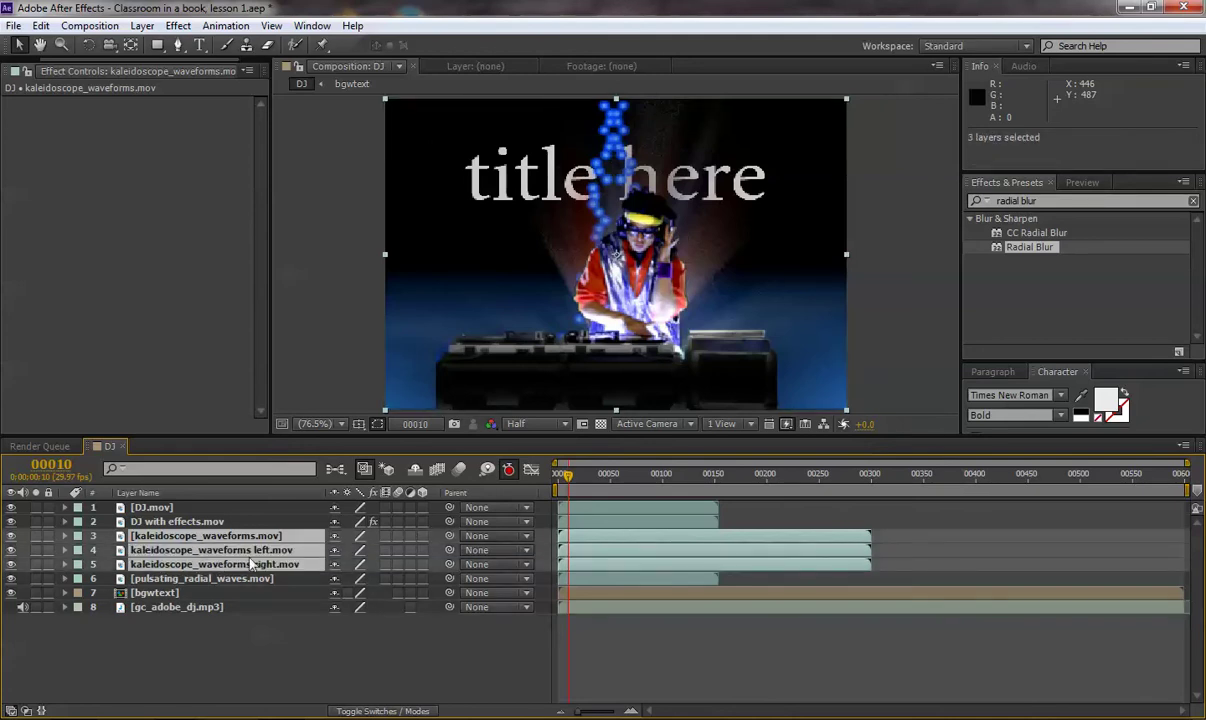
{"action": "right_click", "coordinate": [687, 550]}
{"action": "mouse_move", "coordinate": [760, 195]}
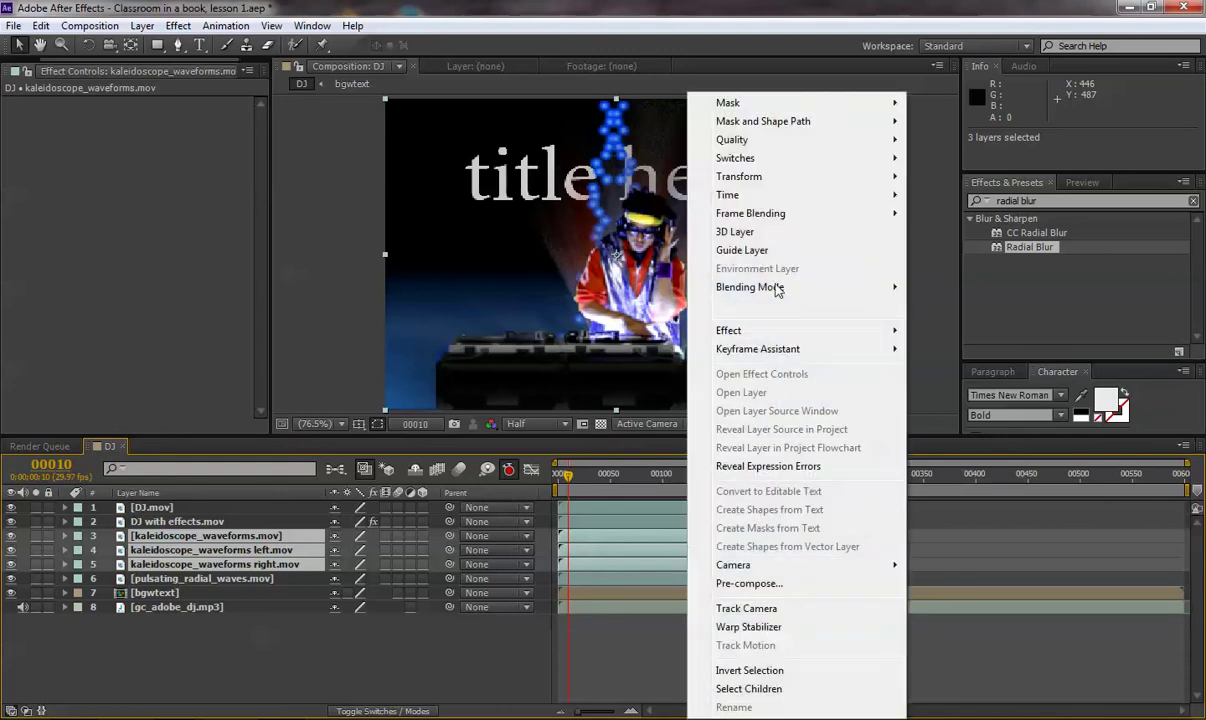
{"action": "left_click", "coordinate": [958, 232]}
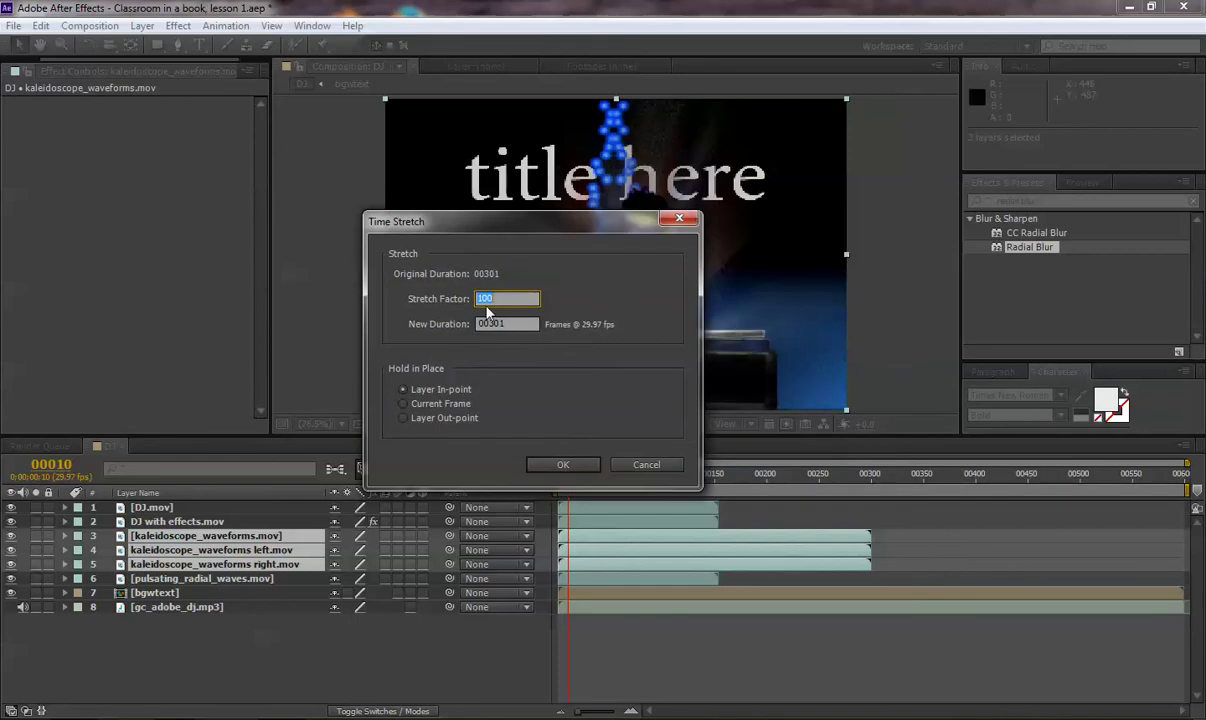
{"action": "type", "text": "2"}
{"action": "left_click", "coordinate": [557, 465]}
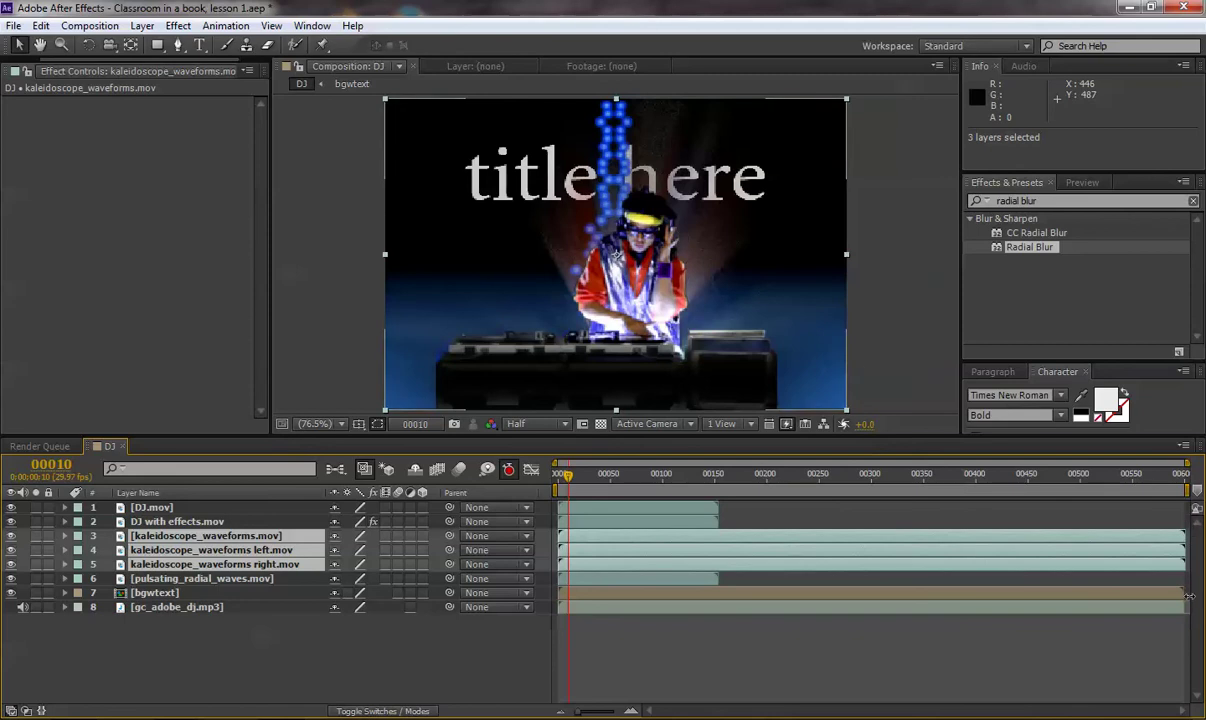
{"action": "left_click", "coordinate": [719, 476]}
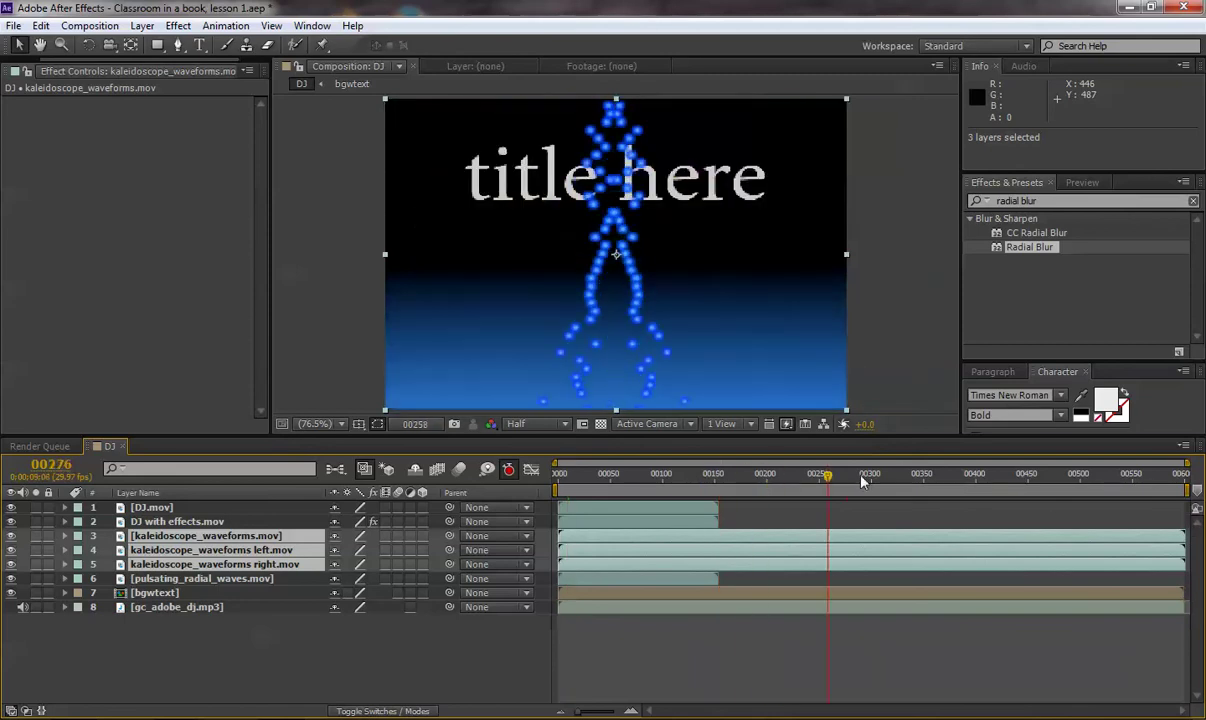
Keyframe the left waveform layer's position and move it to X 198.
{"action": "mouse_move", "coordinate": [896, 484]}
{"action": "left_mouse_down"}
{"action": "mouse_move", "coordinate": [760, 500]}
{"action": "mouse_move", "coordinate": [621, 490]}
{"action": "left_mouse_up"}
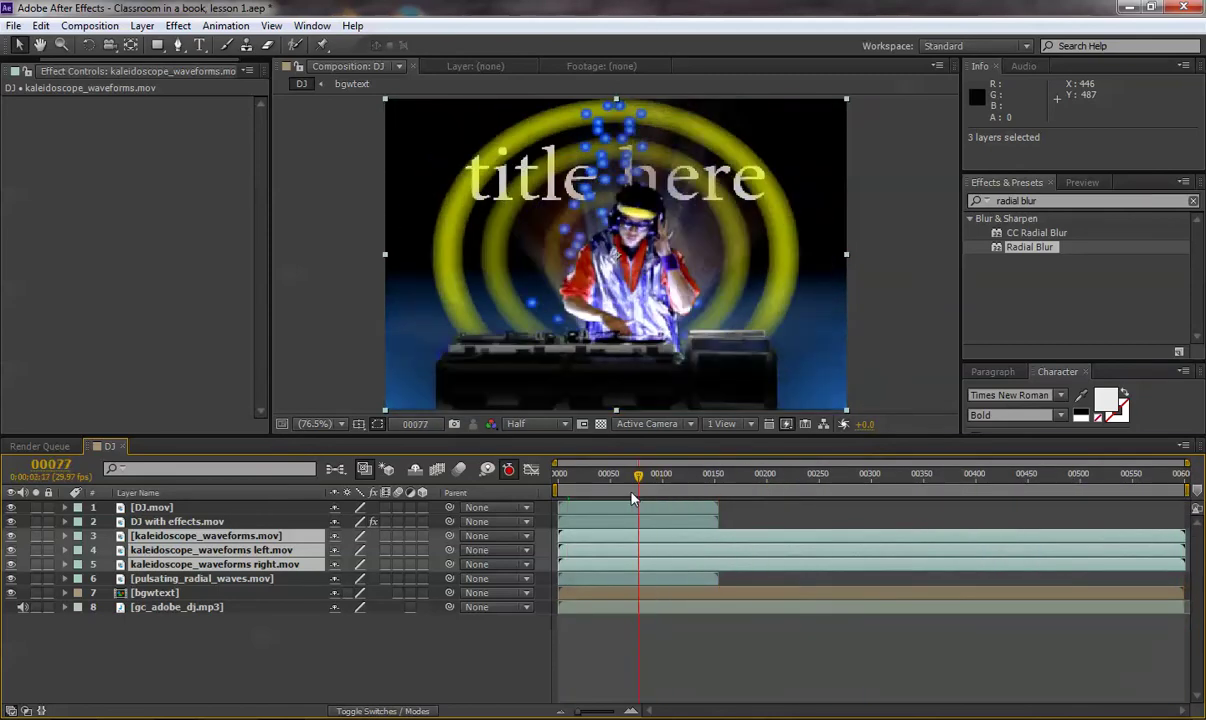
{"action": "left_click", "coordinate": [203, 646]}
{"action": "left_click", "coordinate": [214, 554]}
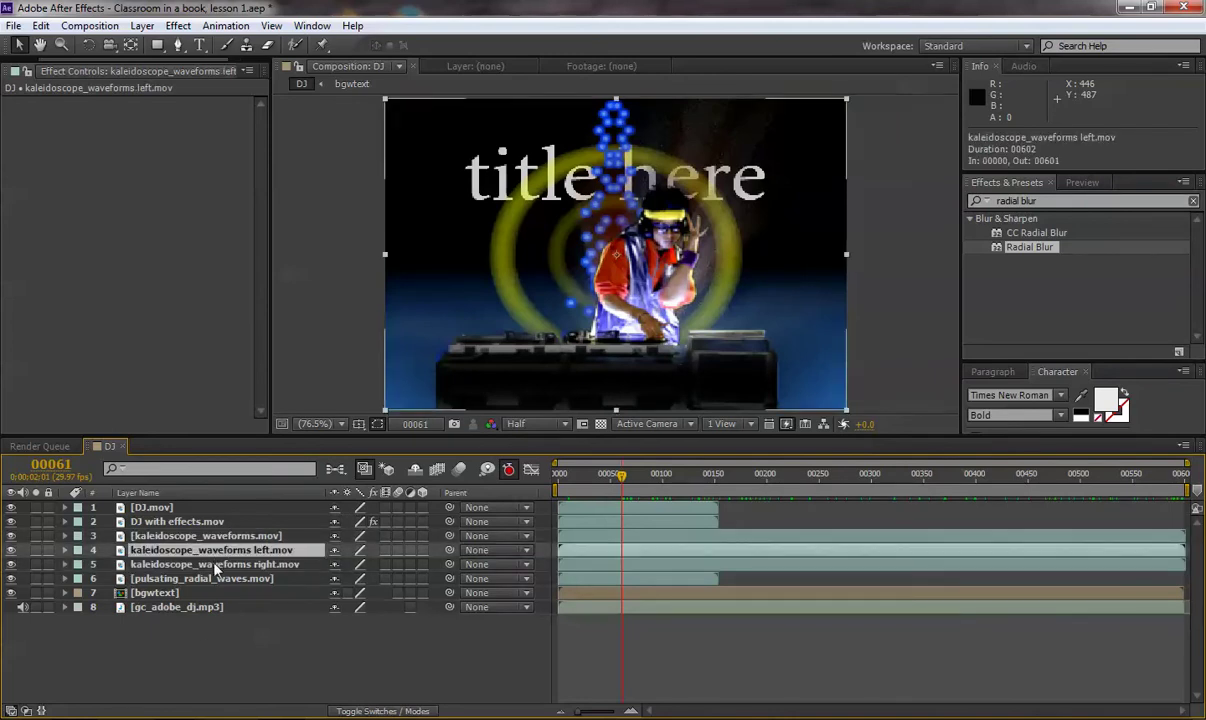
{"action": "left_click", "coordinate": [214, 566], "text": "shift"}
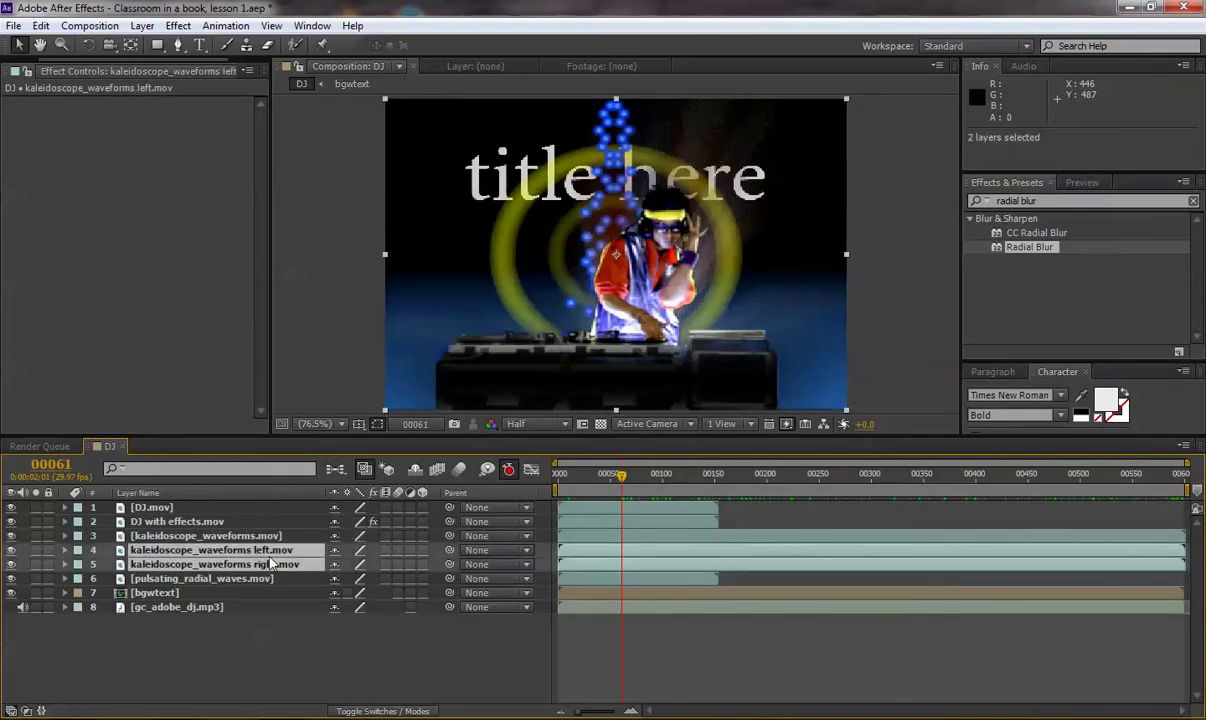
{"action": "key", "text": "p"}
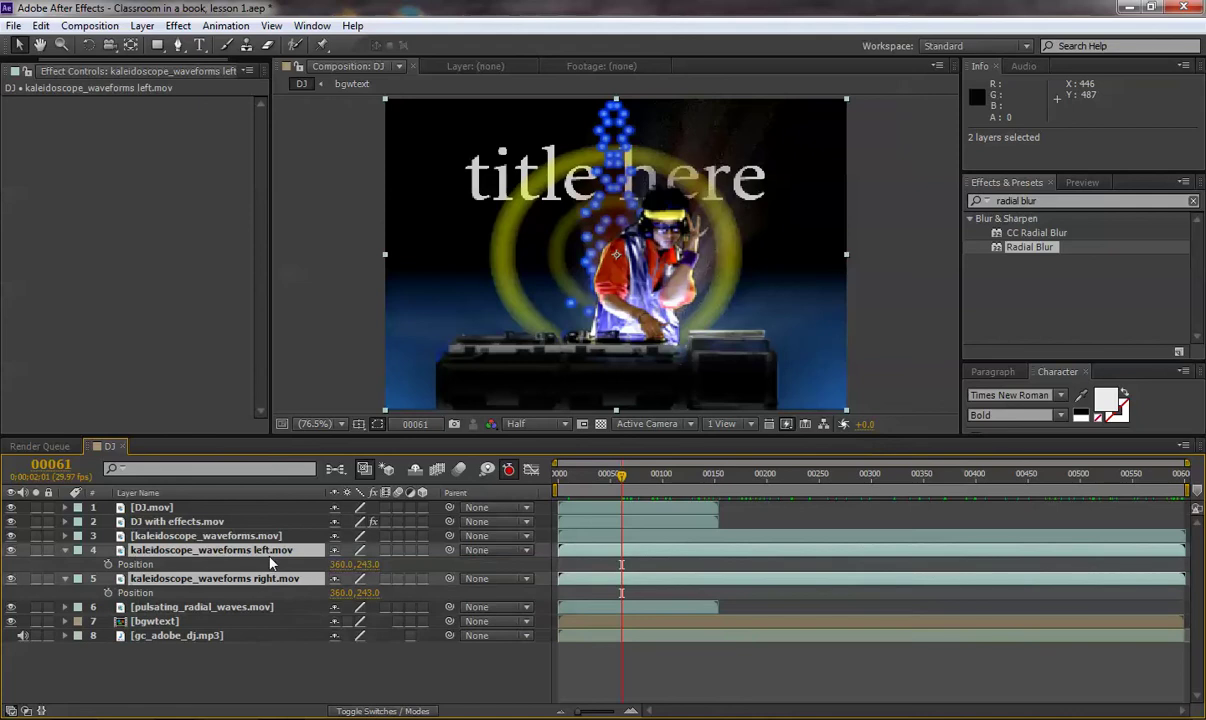
{"action": "left_click", "coordinate": [285, 565]}
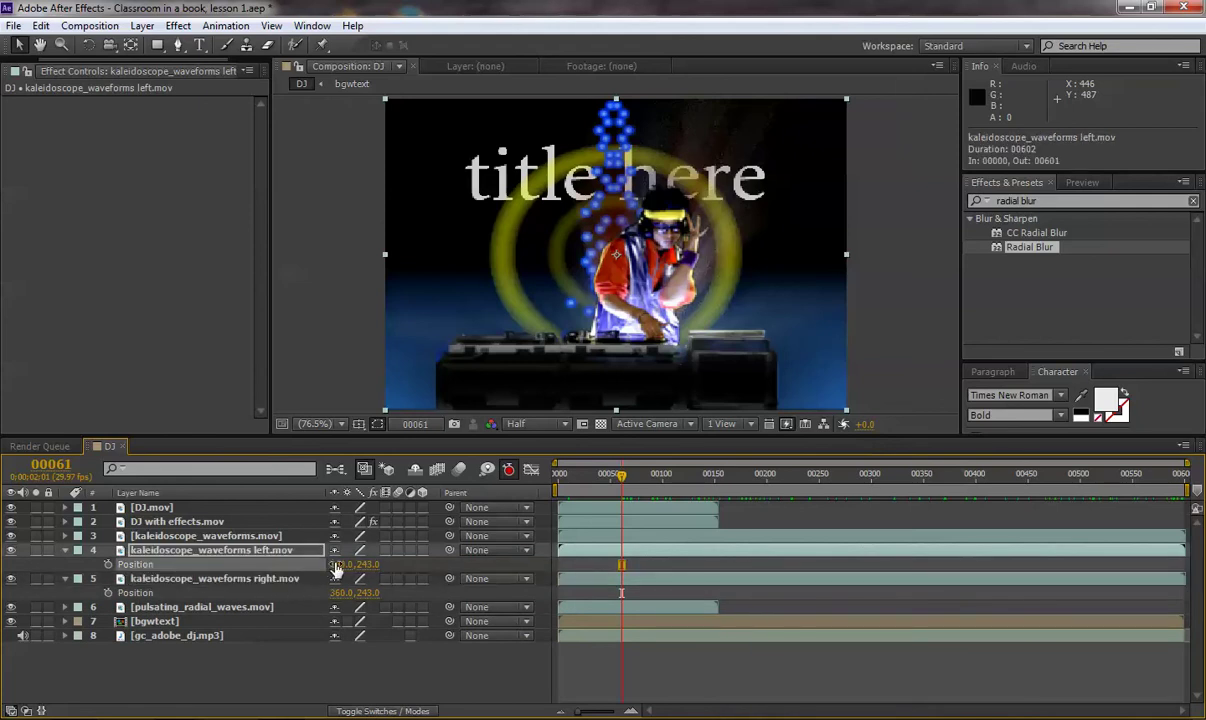
{"action": "left_click_drag", "start_coordinate": [335, 564], "coordinate": [196, 557]}
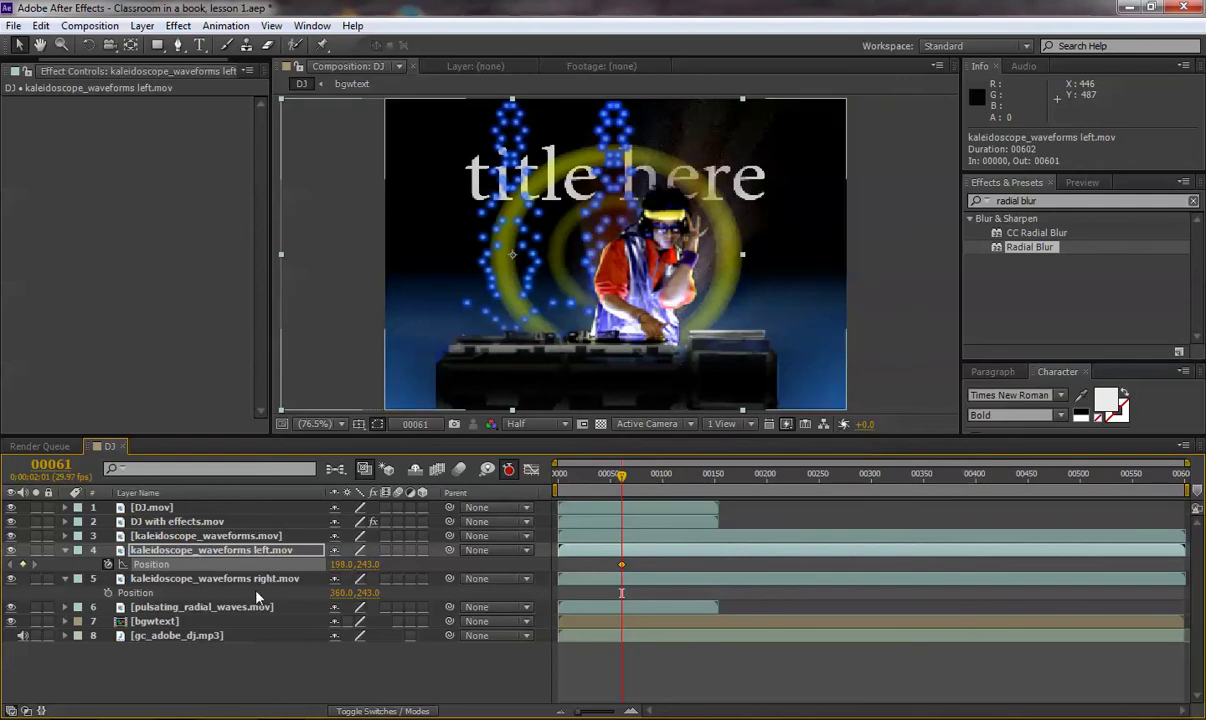
Move the right waveform layer to X 532 and preview the three columns.
{"action": "left_click_drag", "start_coordinate": [339, 592], "coordinate": [470, 582]}
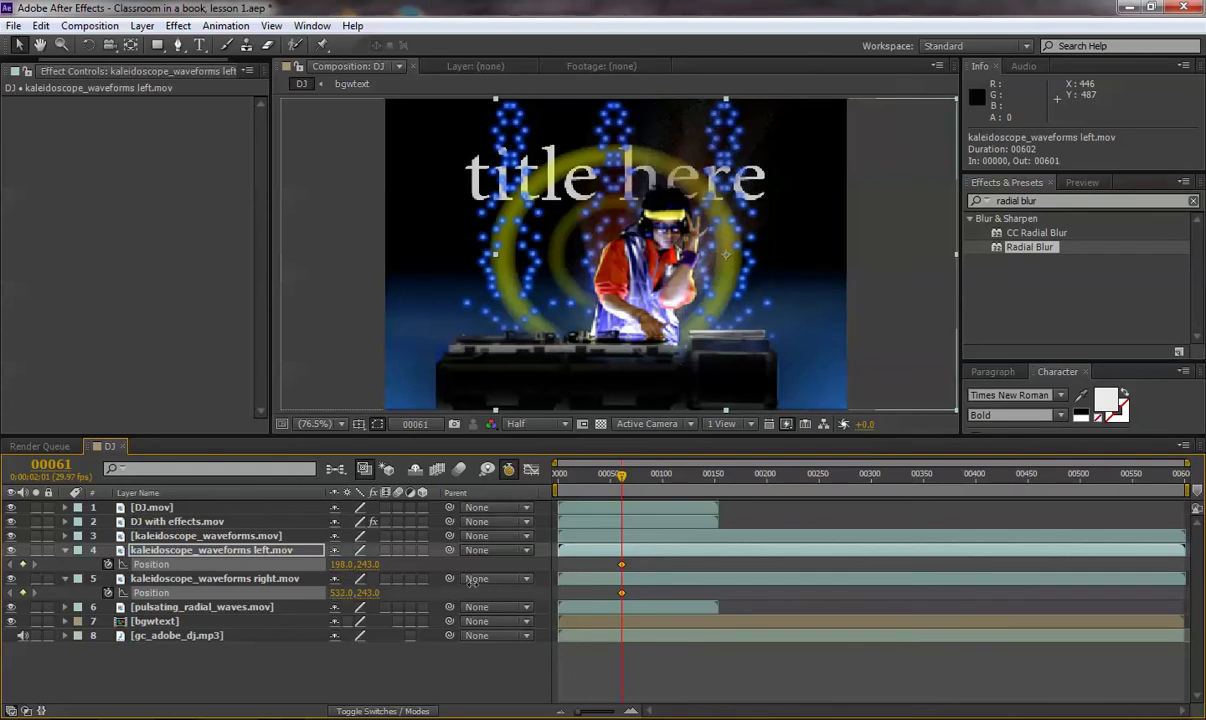
{"action": "left_click", "coordinate": [472, 582]}
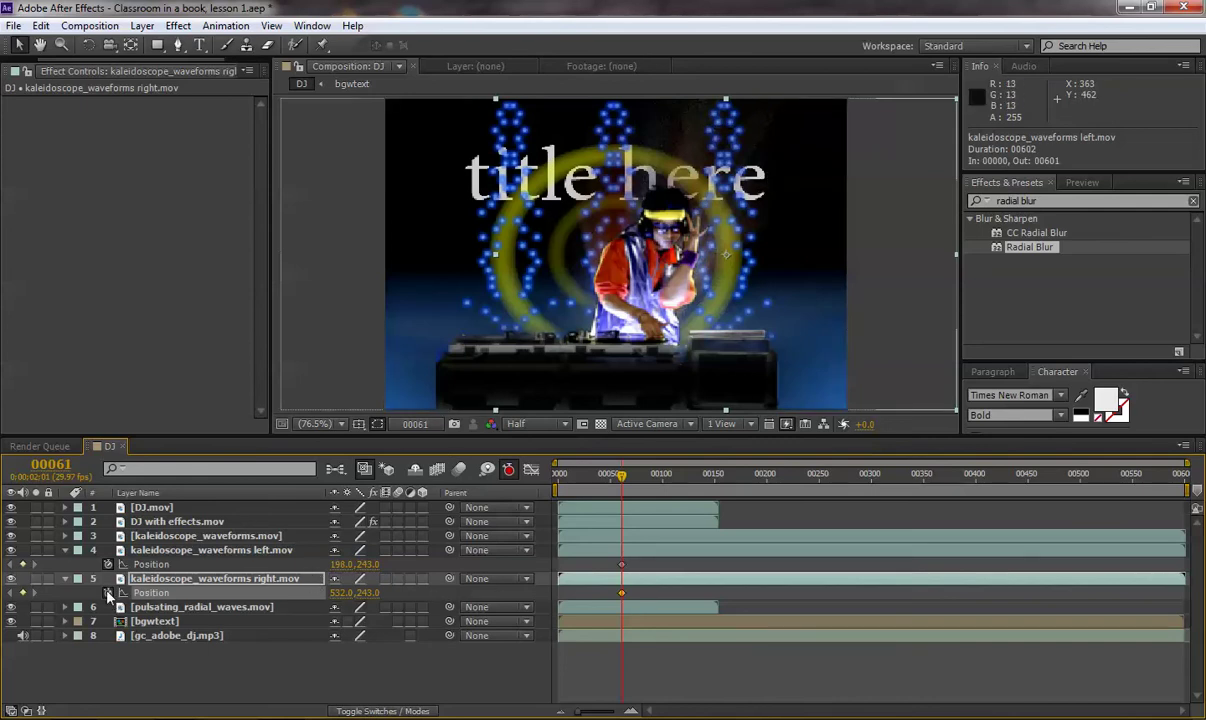
{"action": "left_click", "coordinate": [135, 564]}
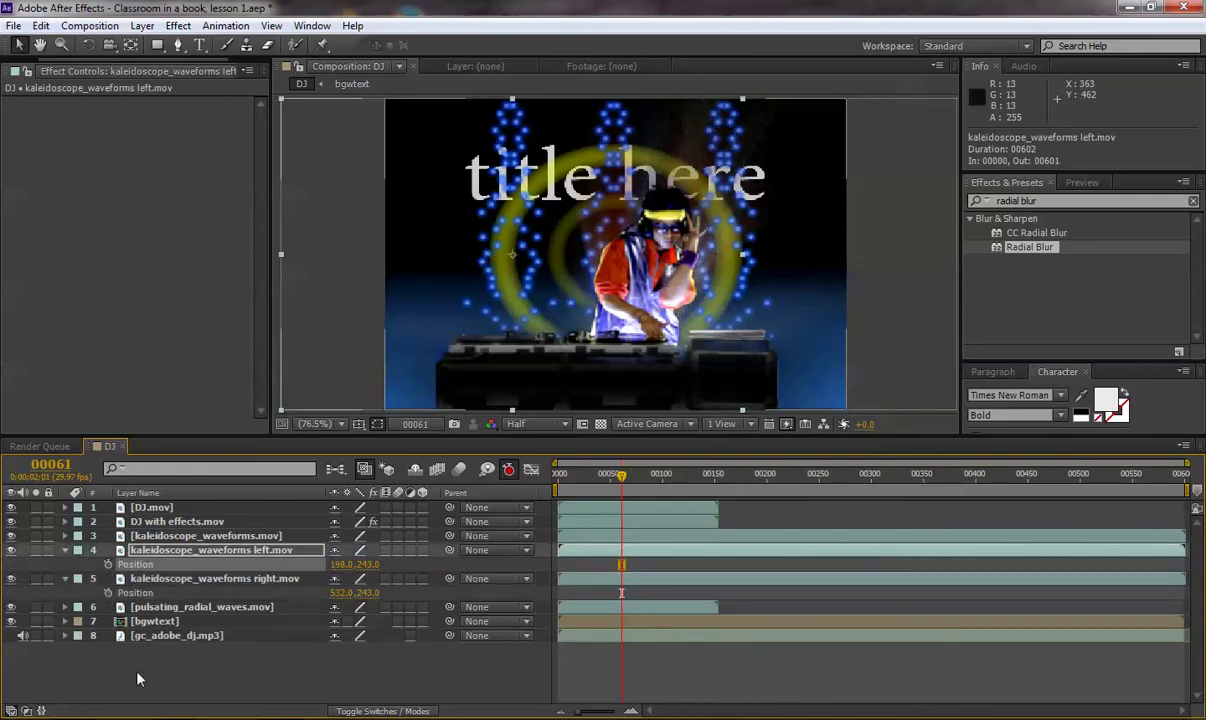
{"action": "left_click", "coordinate": [288, 681]}
{"action": "left_click", "coordinate": [213, 552]}
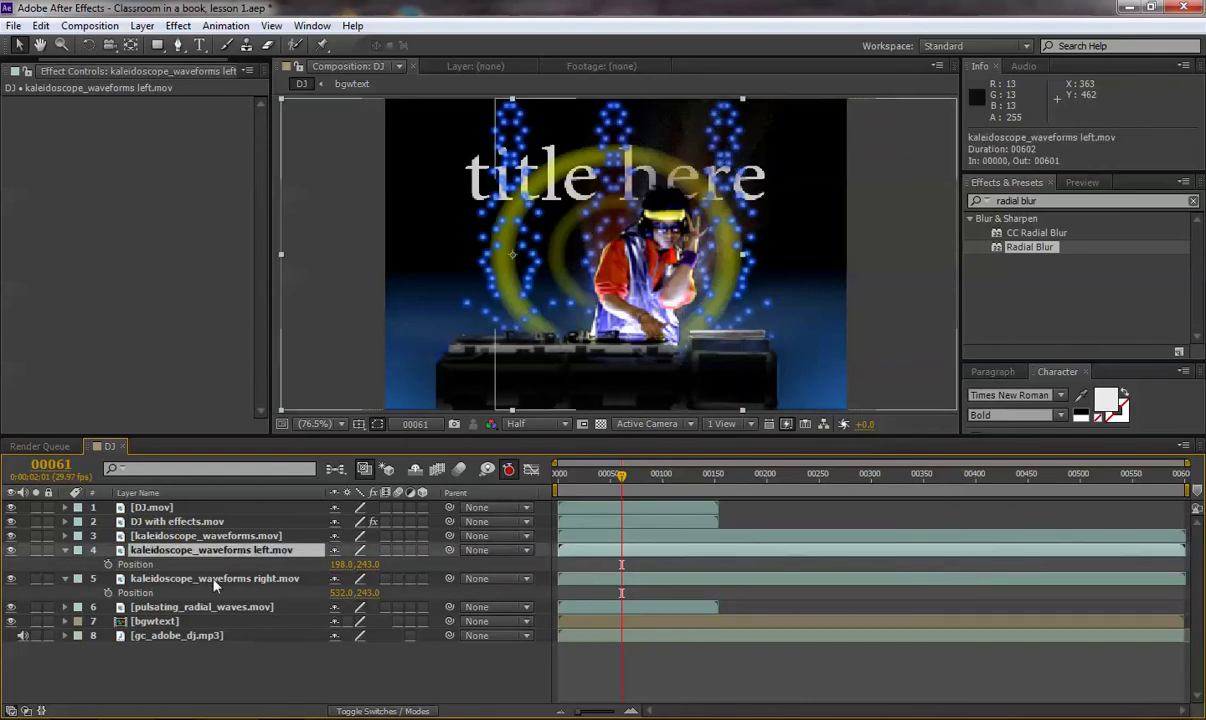
{"action": "mouse_move", "coordinate": [621, 474]}
{"action": "left_mouse_down"}
{"action": "mouse_move", "coordinate": [611, 480]}
{"action": "mouse_move", "coordinate": [626, 483]}
{"action": "left_mouse_up"}
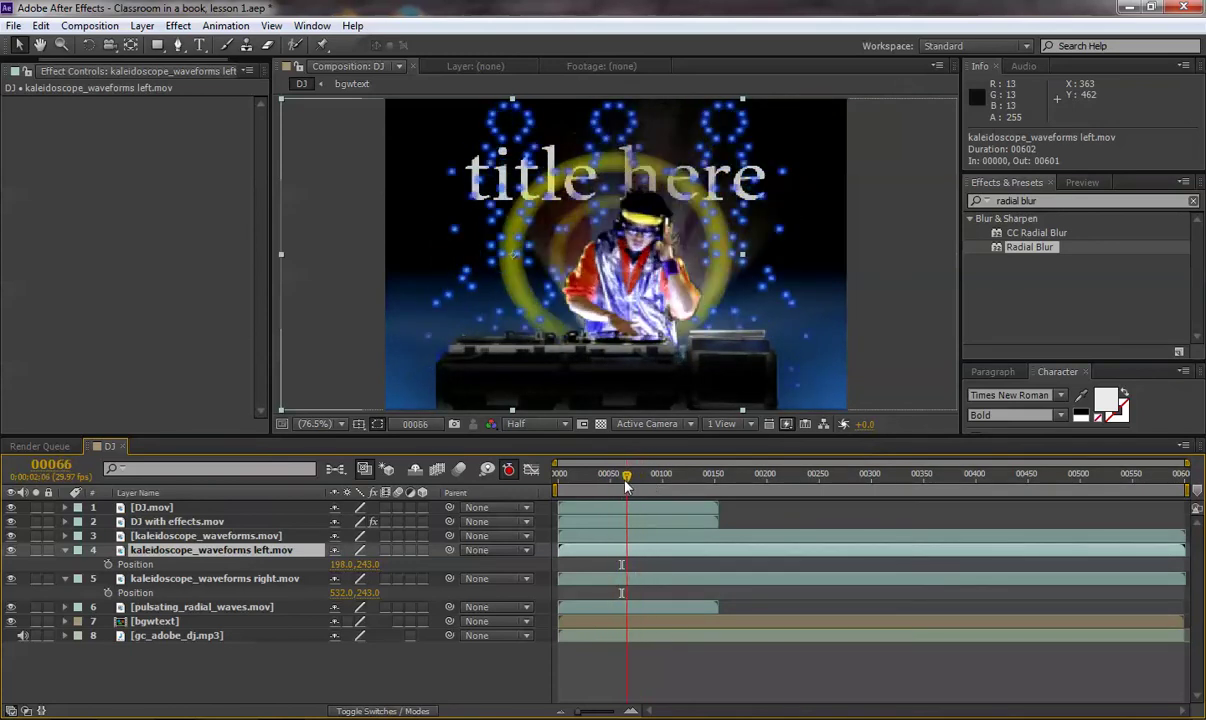
{"action": "left_click_drag", "start_coordinate": [626, 483], "coordinate": [618, 493]}
Keyframe both side waveform layers' opacity at 31%.
{"action": "left_click", "coordinate": [211, 583], "text": "ctrl"}
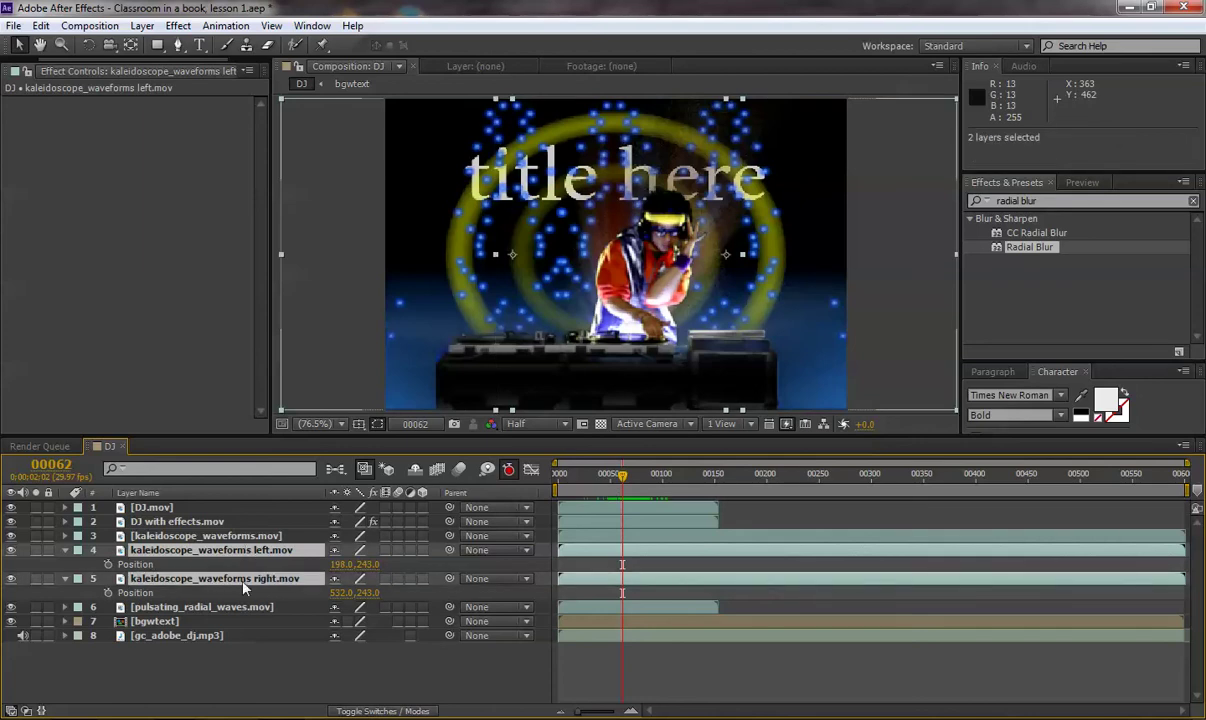
{"action": "key", "text": "t"}
{"action": "key", "text": "alt+shift+t"}
{"action": "left_click_drag", "start_coordinate": [347, 567], "coordinate": [312, 566]}
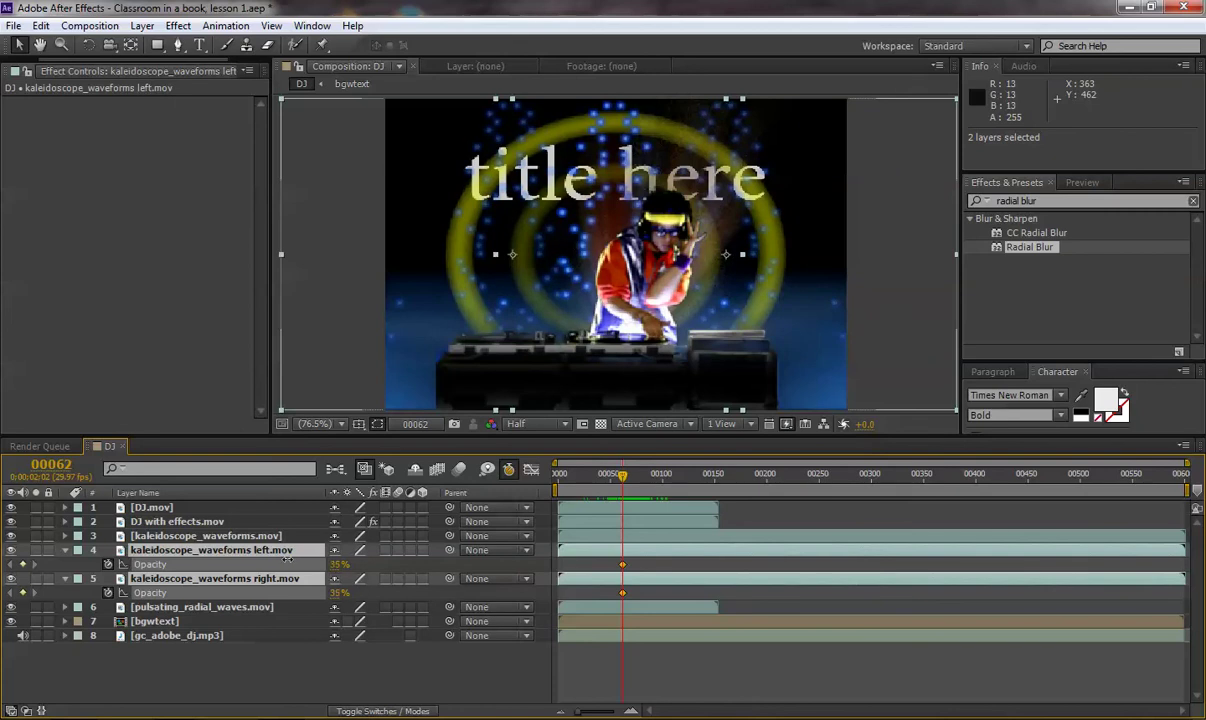
{"action": "left_click_drag", "start_coordinate": [285, 560], "coordinate": [278, 562]}
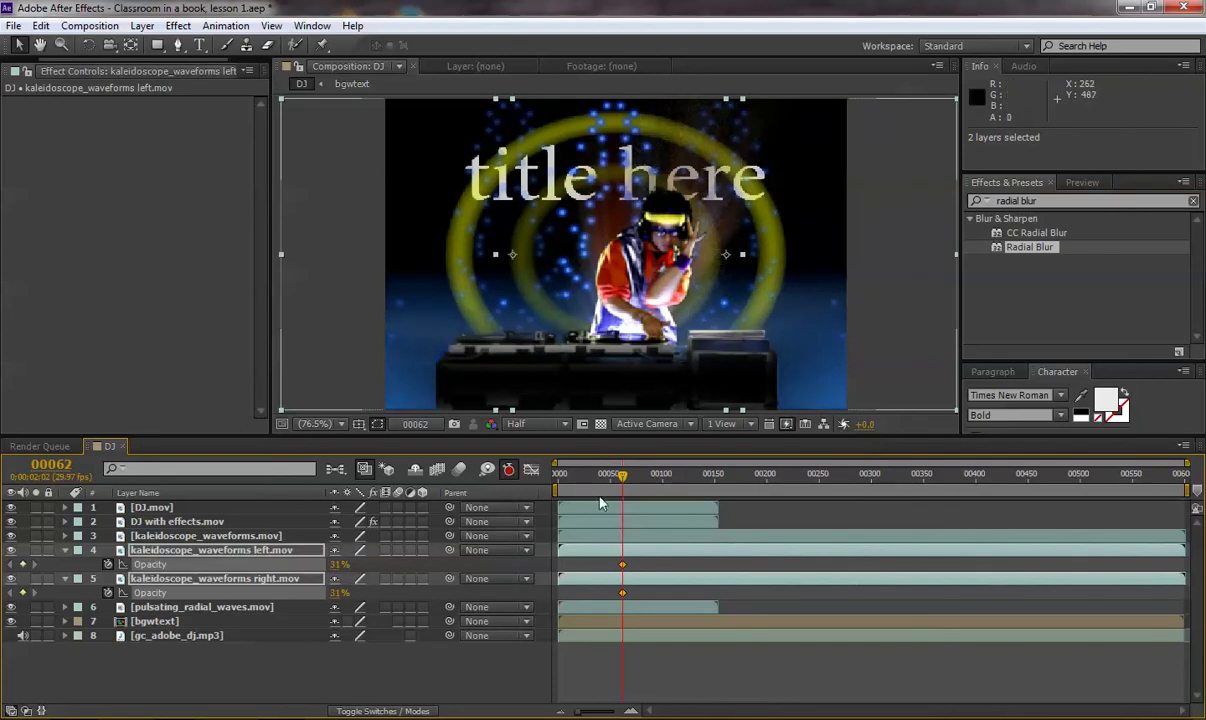
Collapse the side layers' opacity properties and preview the dimmed waveforms.
{"action": "mouse_move", "coordinate": [595, 485]}
{"action": "left_mouse_down"}
{"action": "mouse_move", "coordinate": [833, 503]}
{"action": "mouse_move", "coordinate": [877, 485]}
{"action": "mouse_move", "coordinate": [593, 490]}
{"action": "mouse_move", "coordinate": [629, 485]}
{"action": "left_mouse_up"}
{"action": "left_click", "coordinate": [107, 593]}
{"action": "left_click", "coordinate": [107, 565]}
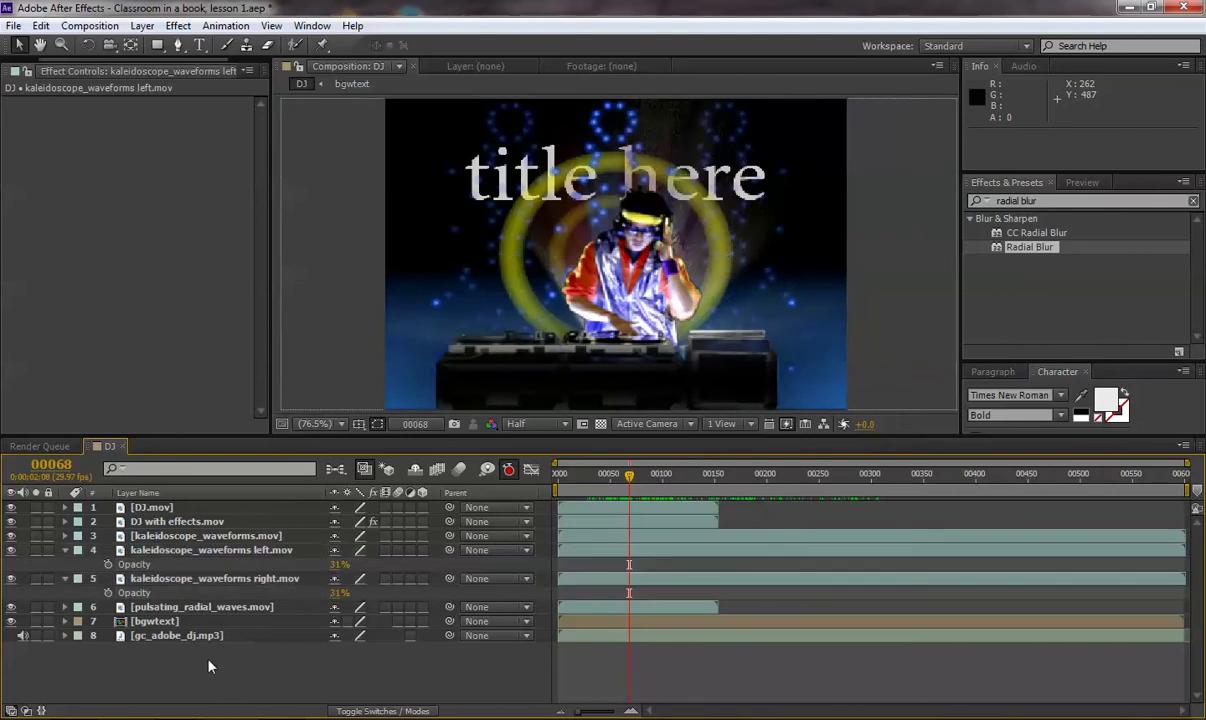
{"action": "left_click", "coordinate": [124, 553]}
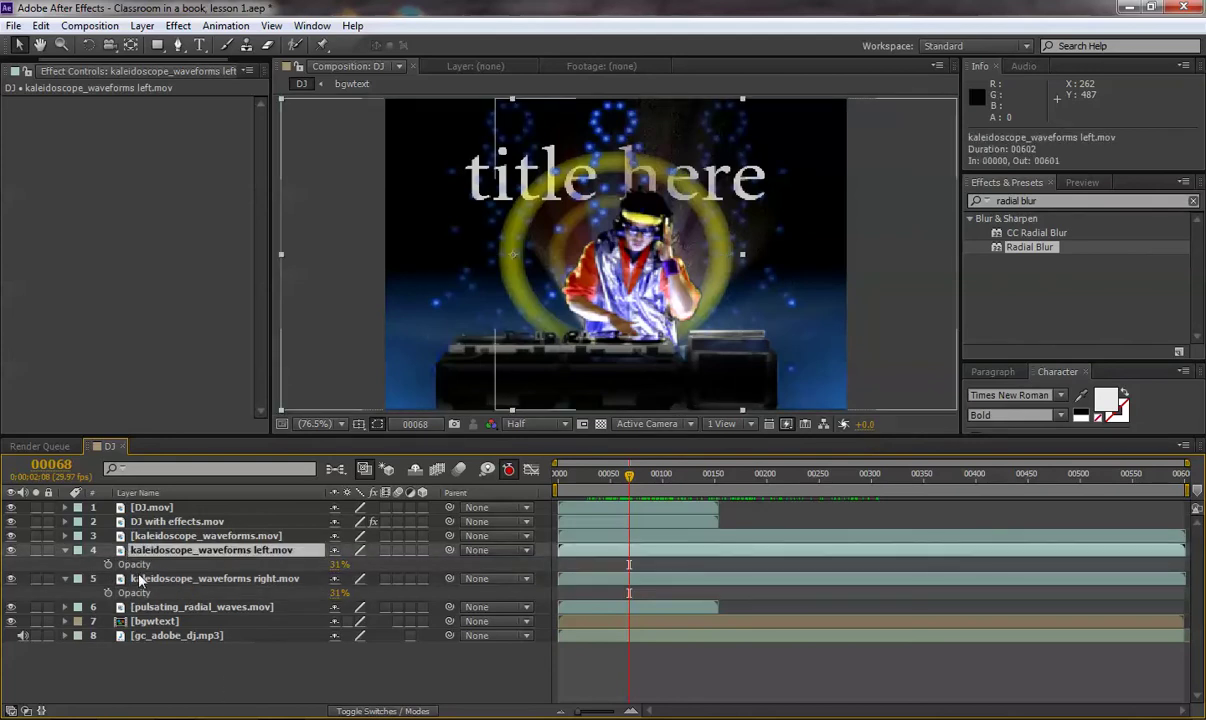
{"action": "left_click", "coordinate": [112, 578], "text": "shift"}
{"action": "left_click", "coordinate": [65, 551]}
{"action": "left_click", "coordinate": [200, 632]}
{"action": "mouse_move", "coordinate": [648, 496]}
{"action": "left_mouse_down"}
{"action": "mouse_move", "coordinate": [743, 500]}
{"action": "mouse_move", "coordinate": [686, 496]}
{"action": "left_mouse_up"}
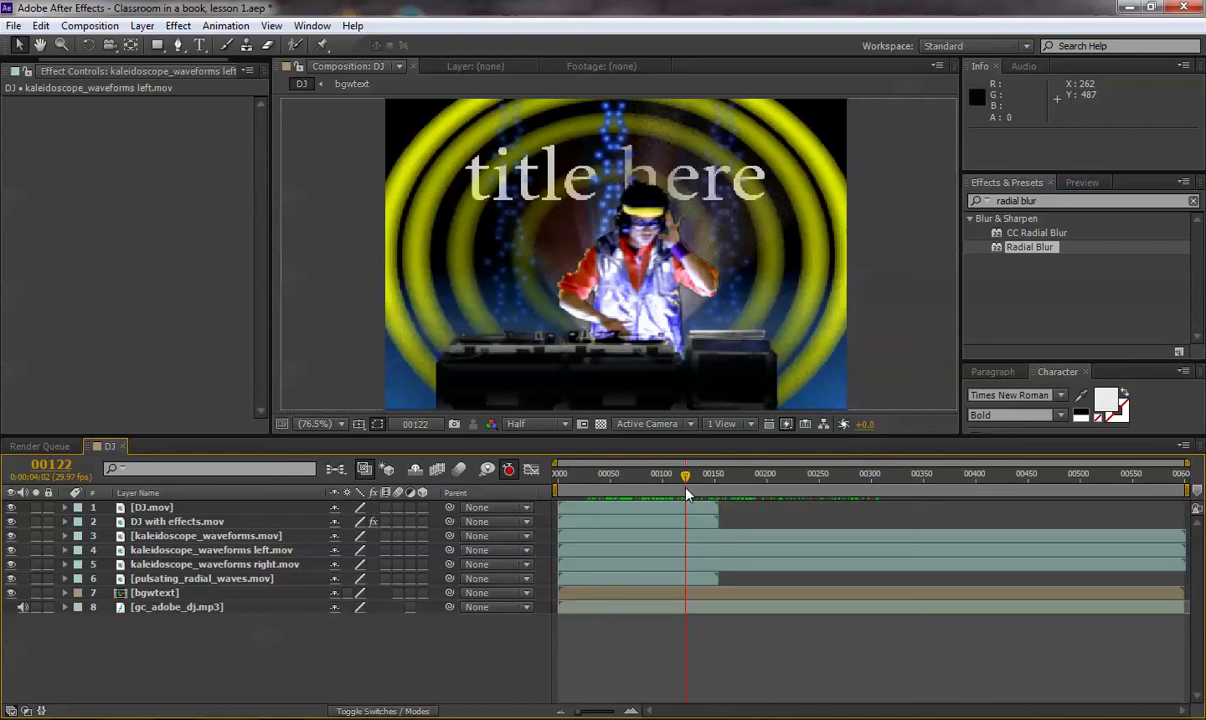
Open bgwtext and delete the Title Here text layer.
{"action": "double_click", "coordinate": [125, 594]}
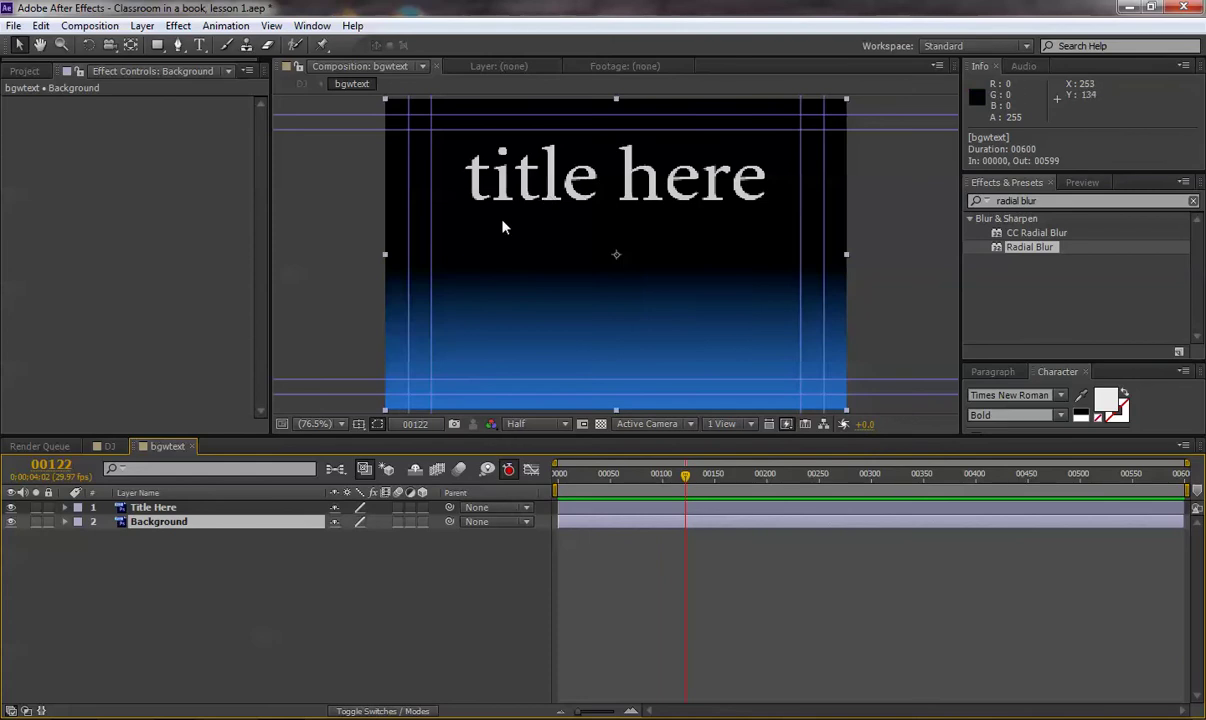
{"action": "left_click", "coordinate": [145, 508]}
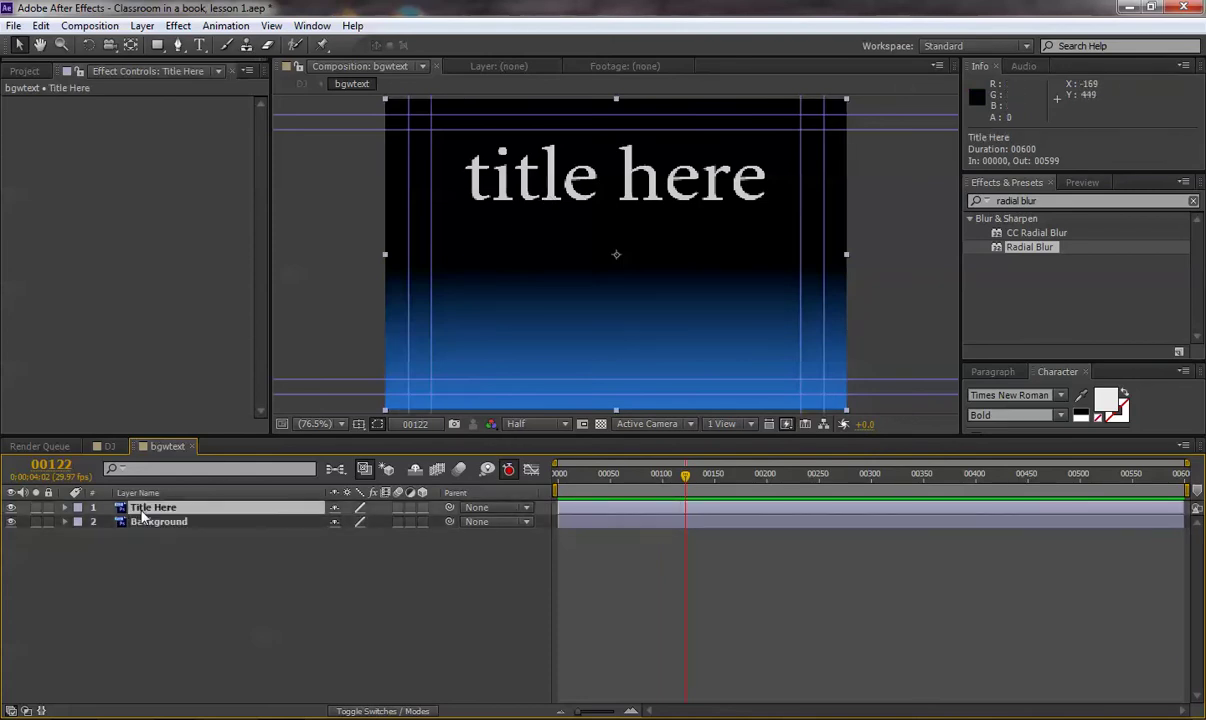
{"action": "key", "text": "Delete"}
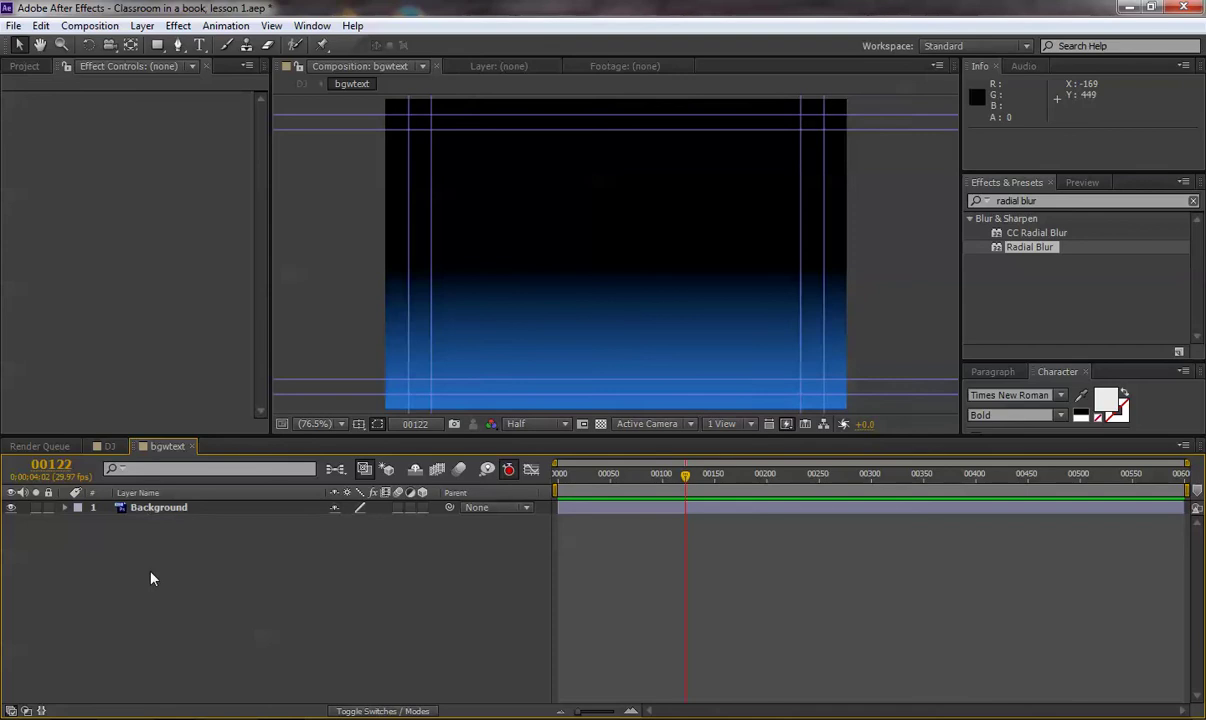
Add a two-line 'OUR PROM IS AMLOST HERE' text layer near the top.
{"action": "left_click", "coordinate": [199, 45]}
{"action": "left_click", "coordinate": [483, 128]}
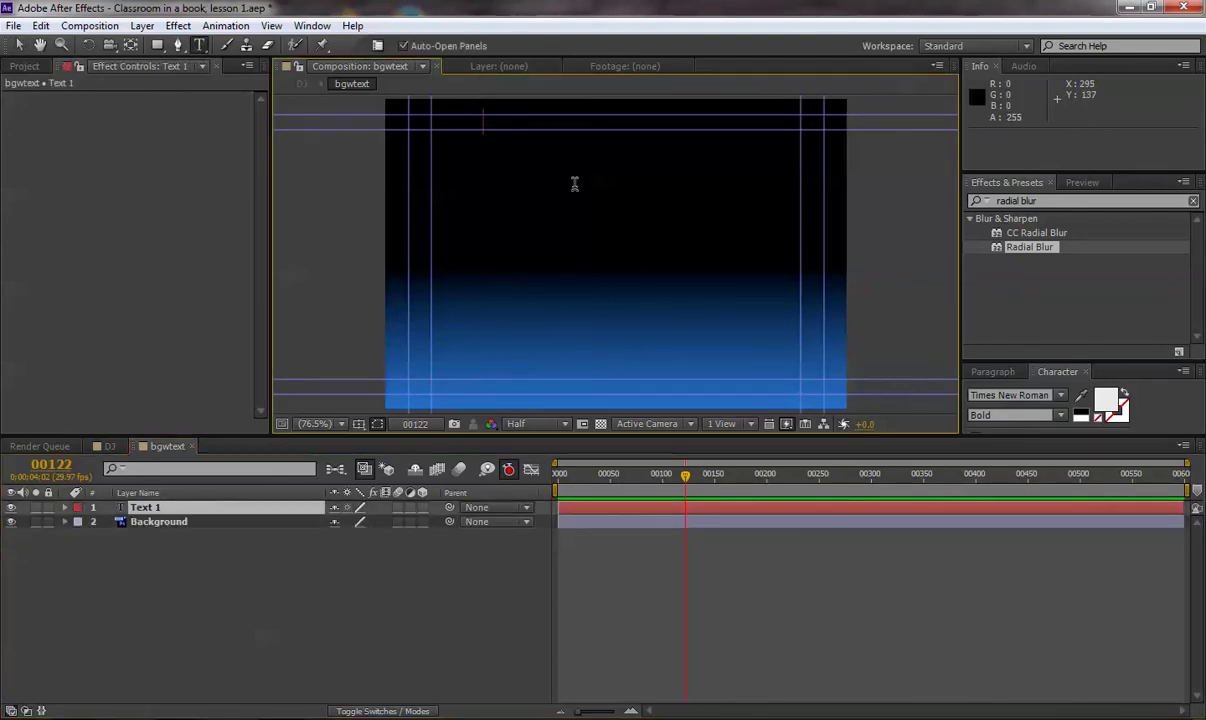
{"action": "type", "text": "OUR PROM IS"}
{"action": "key", "text": "Return"}
{"action": "type", "text": "AM"}
{"action": "type", "text": "LOST HERE"}
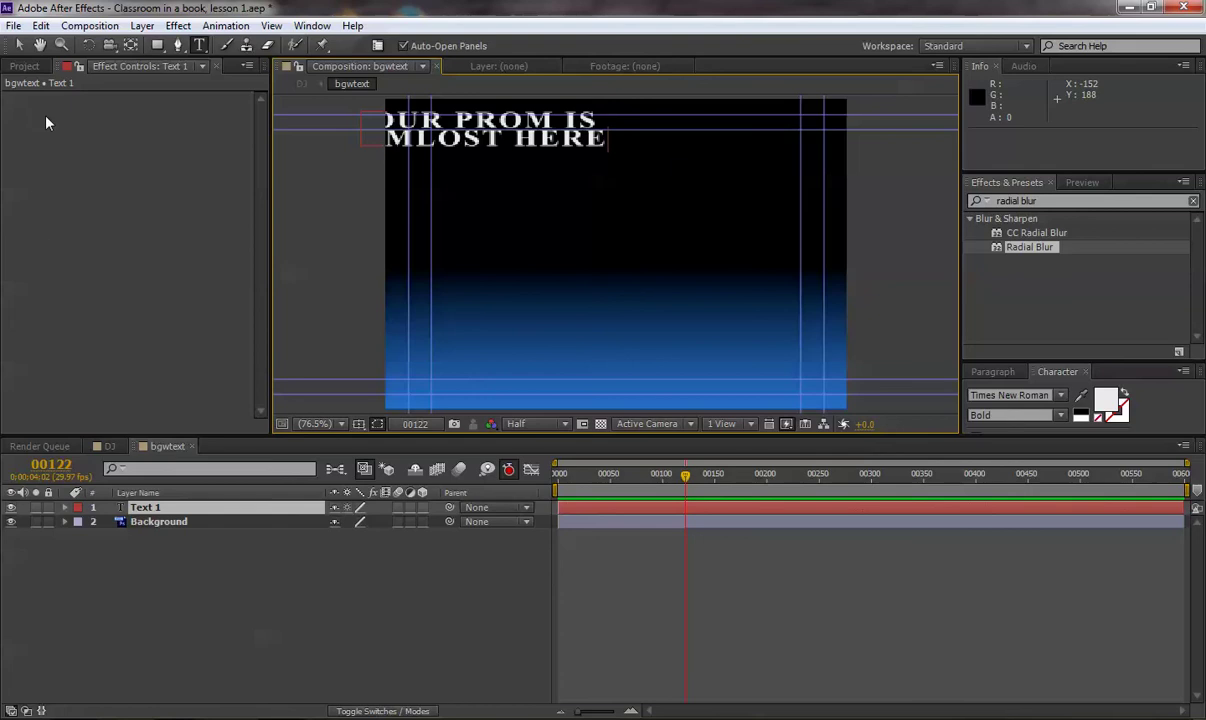
Move the prom text to top centre and keyframe its position at 359.3, 88.0.
{"action": "left_click", "coordinate": [17, 47]}
{"action": "left_click_drag", "start_coordinate": [483, 137], "coordinate": [614, 155]}
{"action": "left_click", "coordinate": [166, 511]}
{"action": "key", "text": "alt+shift+p"}
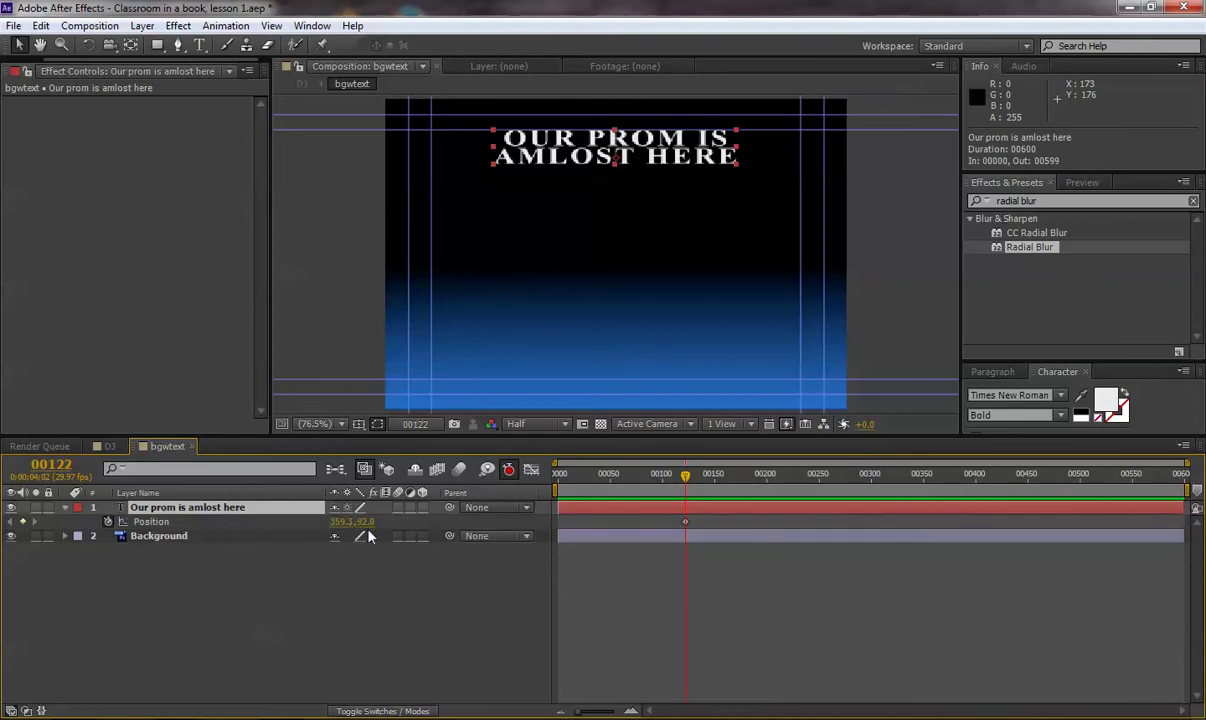
{"action": "key", "text": "Up"}
{"action": "key", "text": "Up"}
{"action": "key", "text": "Up"}
{"action": "key", "text": "Up"}
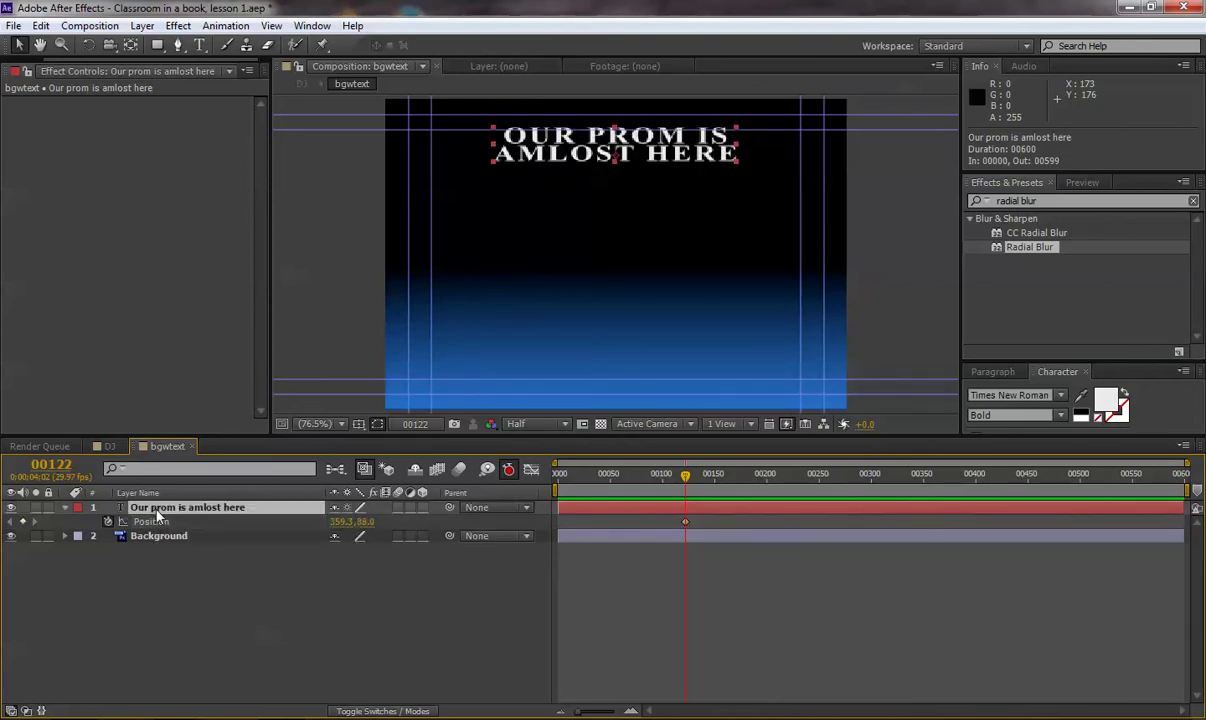
Keyframe the prom text's scale at 120%.
{"action": "key", "text": "s"}
{"action": "key", "text": "alt+shift+s"}
{"action": "left_click_drag", "start_coordinate": [352, 522], "coordinate": [383, 540]}
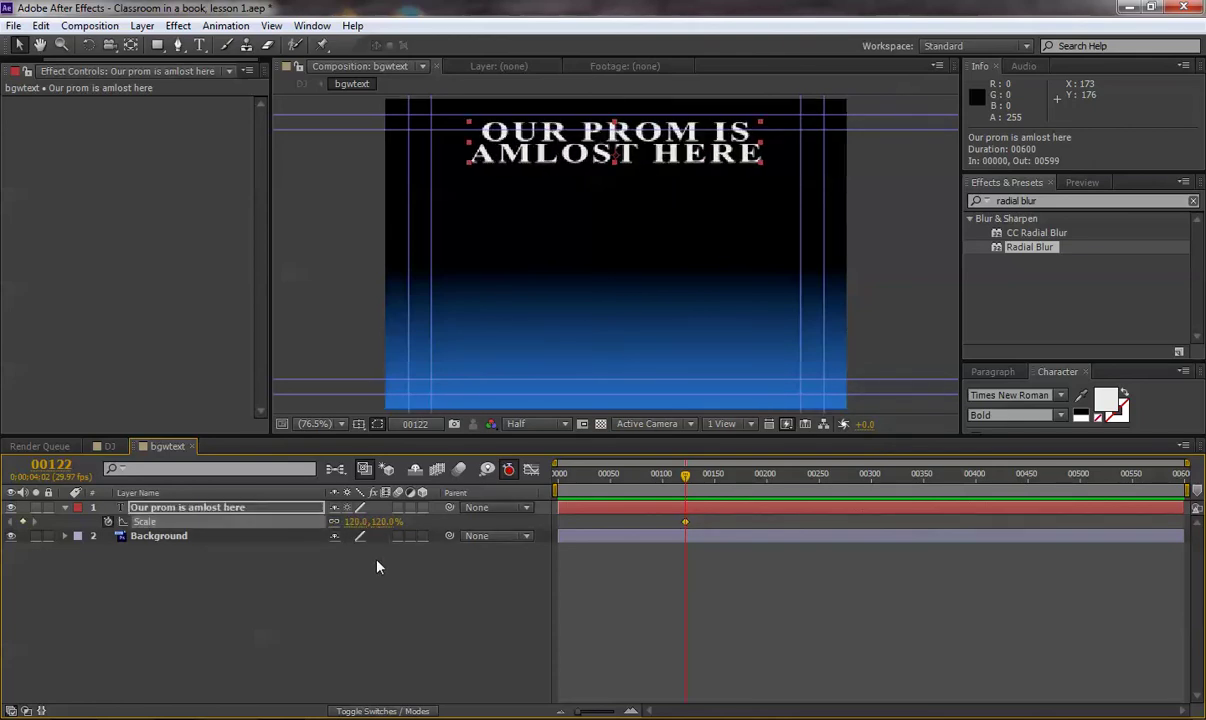
Return to the DJ comp and scrub back to around frame 00075.
{"action": "left_click", "coordinate": [205, 584]}
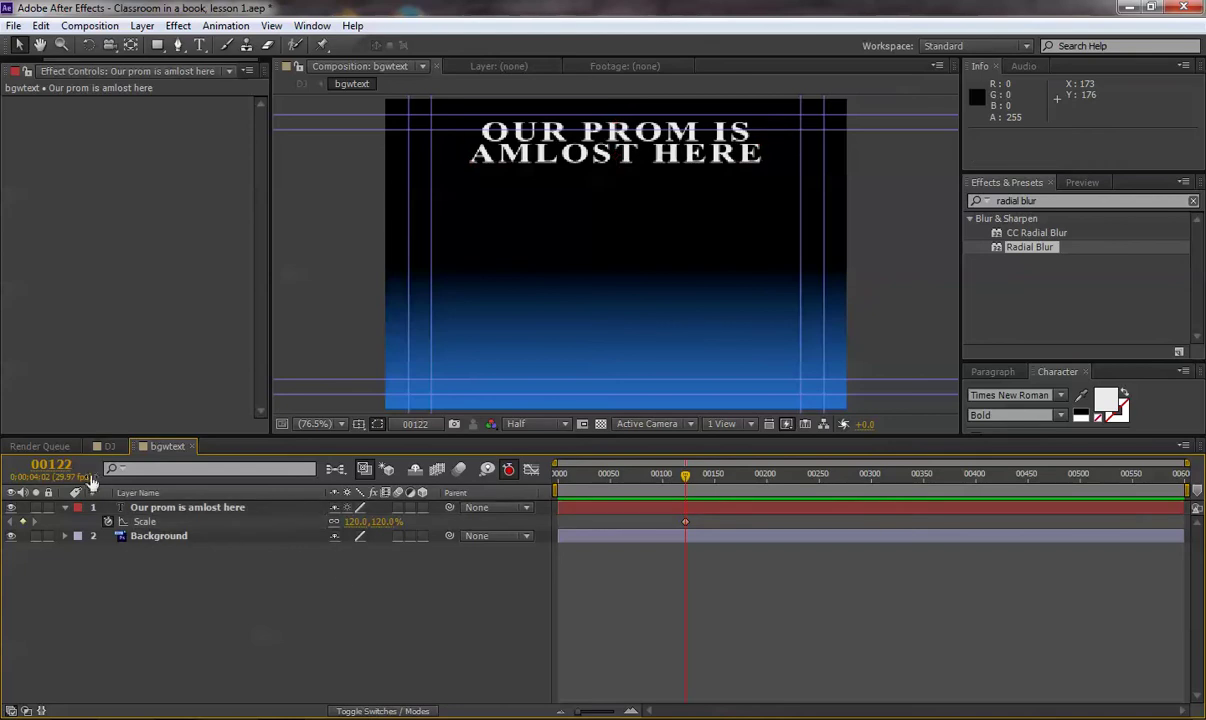
{"action": "left_click", "coordinate": [107, 447]}
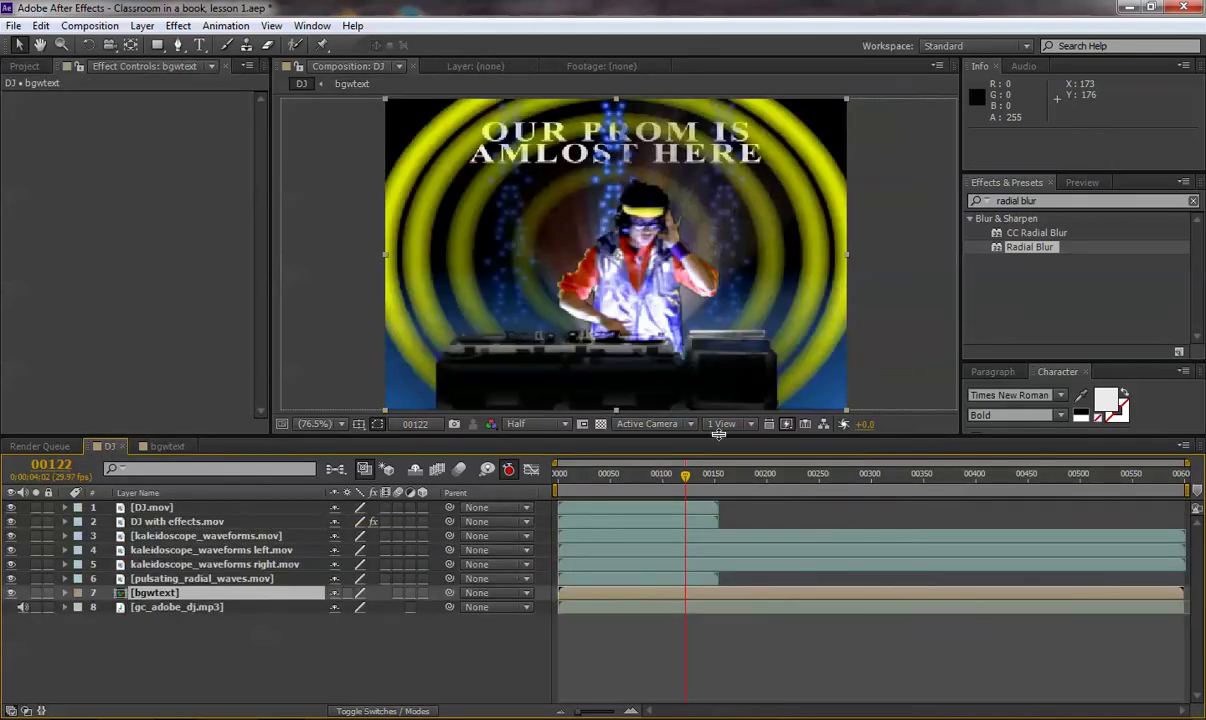
{"action": "left_click_drag", "start_coordinate": [612, 476], "coordinate": [695, 494]}
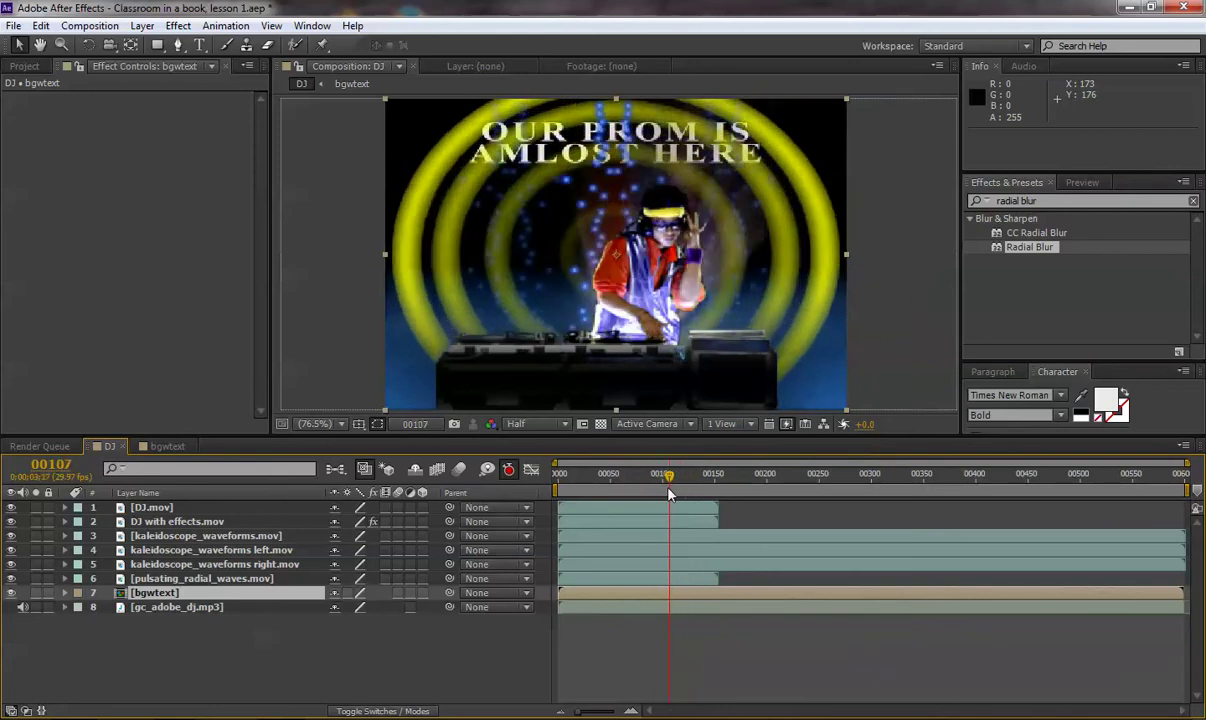
{"action": "left_click_drag", "start_coordinate": [695, 494], "coordinate": [637, 478]}
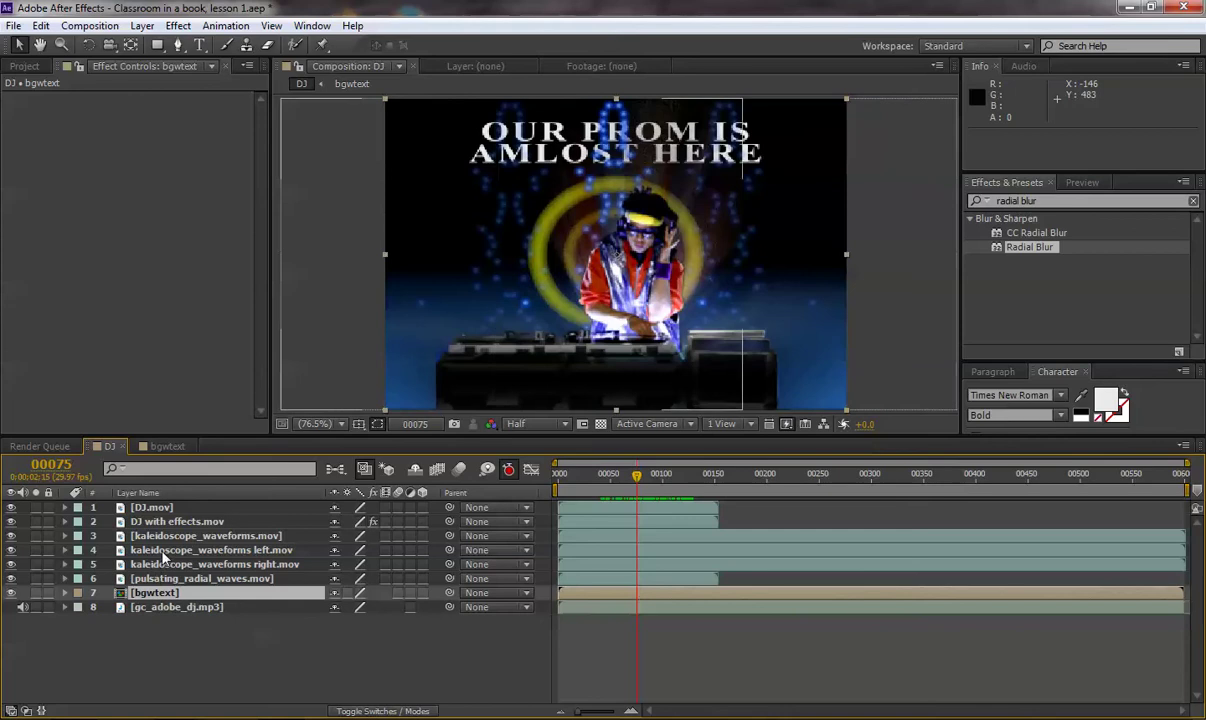
Cut the prom title from bgwtext, paste it atop the DJ comp, and scrub to check it.
{"action": "double_click", "coordinate": [123, 594]}
{"action": "left_click", "coordinate": [135, 508]}
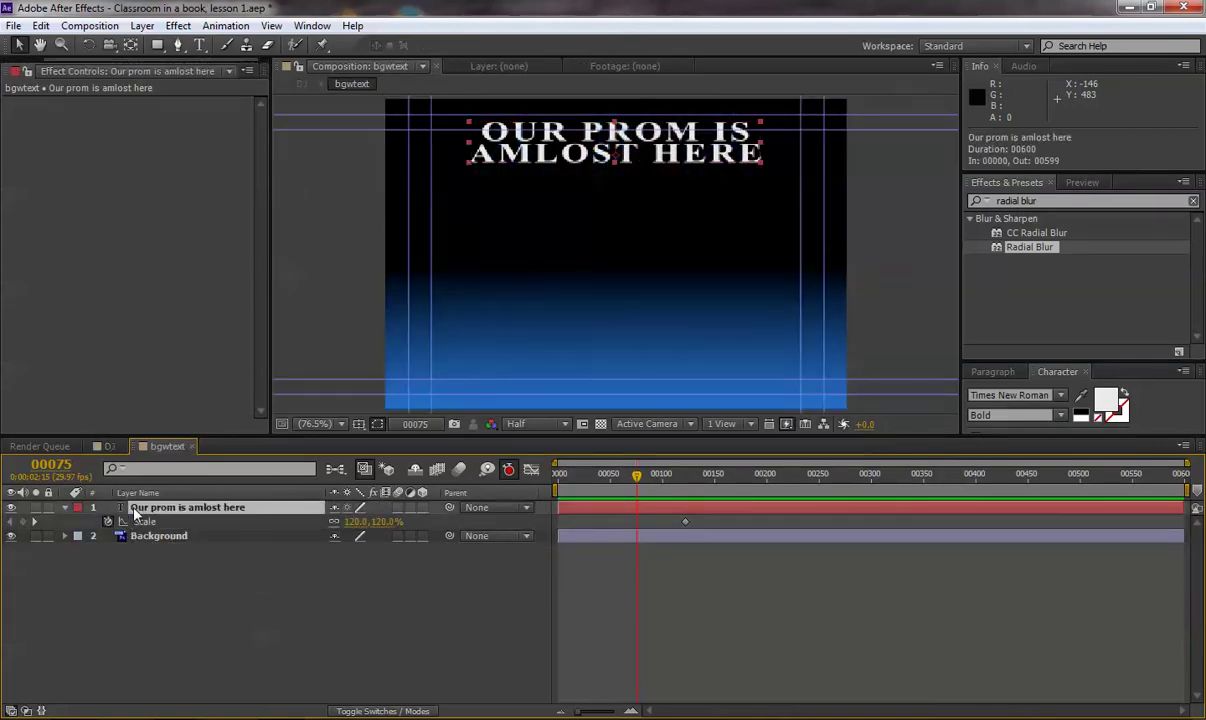
{"action": "key", "text": "ctrl+x"}
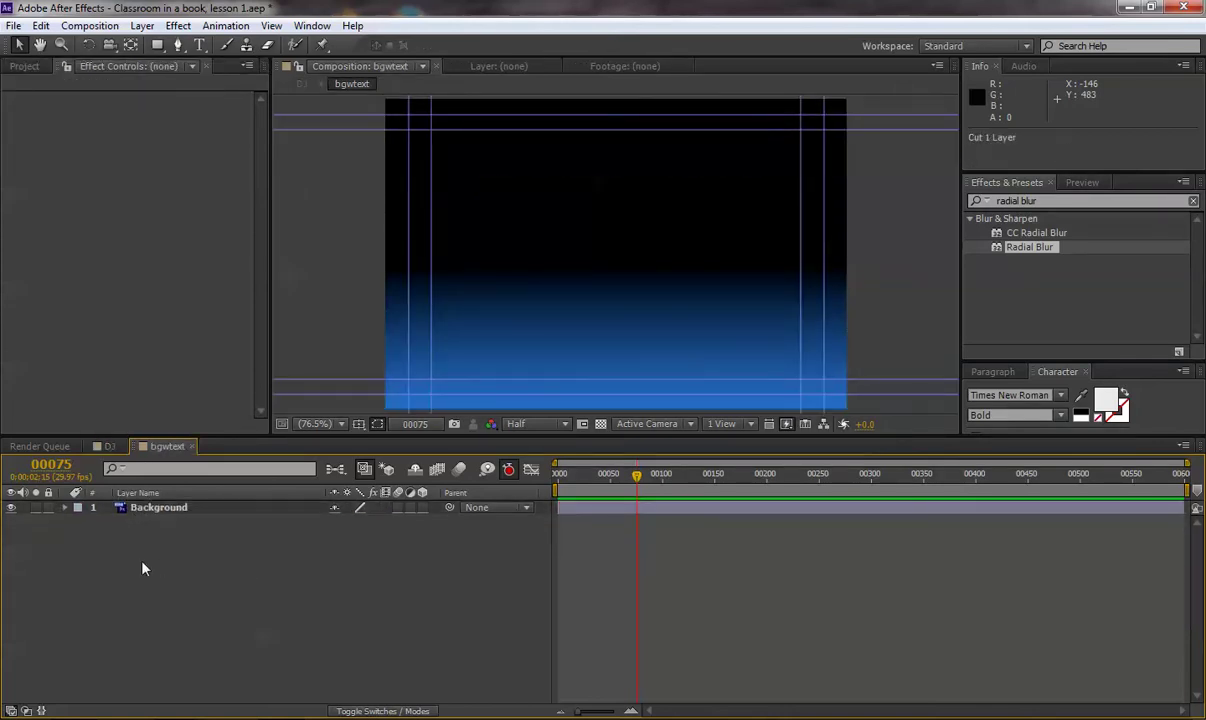
{"action": "left_click", "coordinate": [108, 446]}
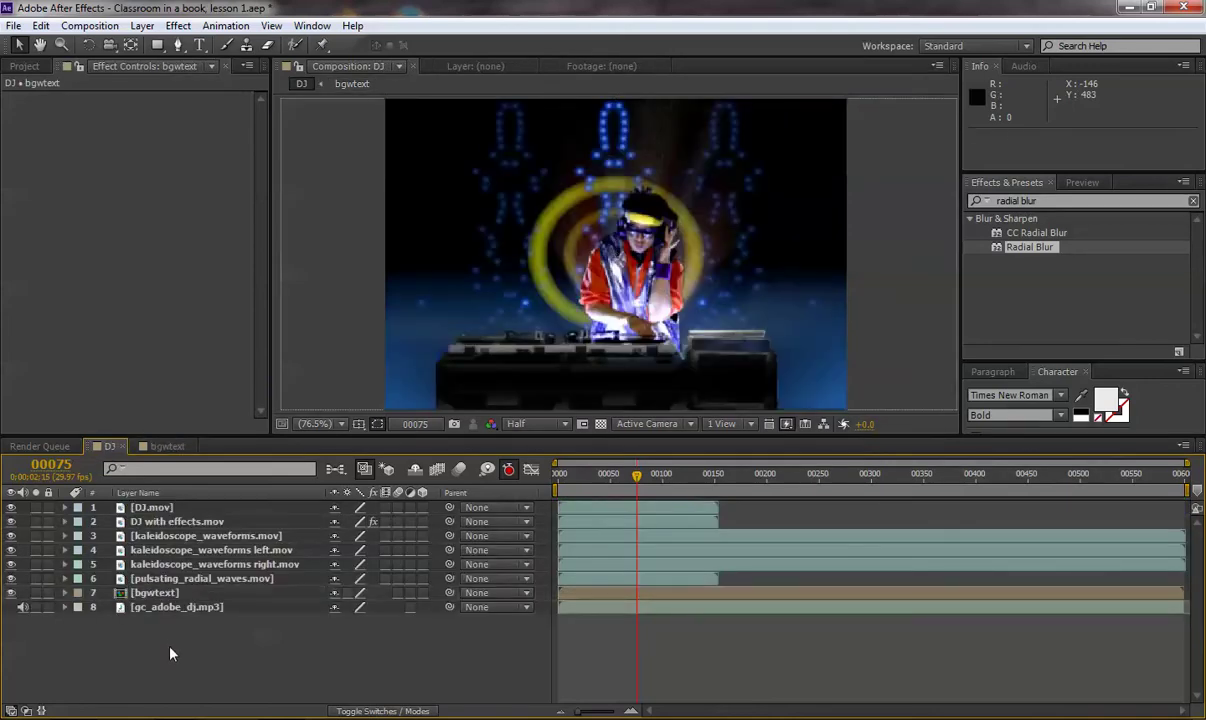
{"action": "key", "text": "ctrl+v"}
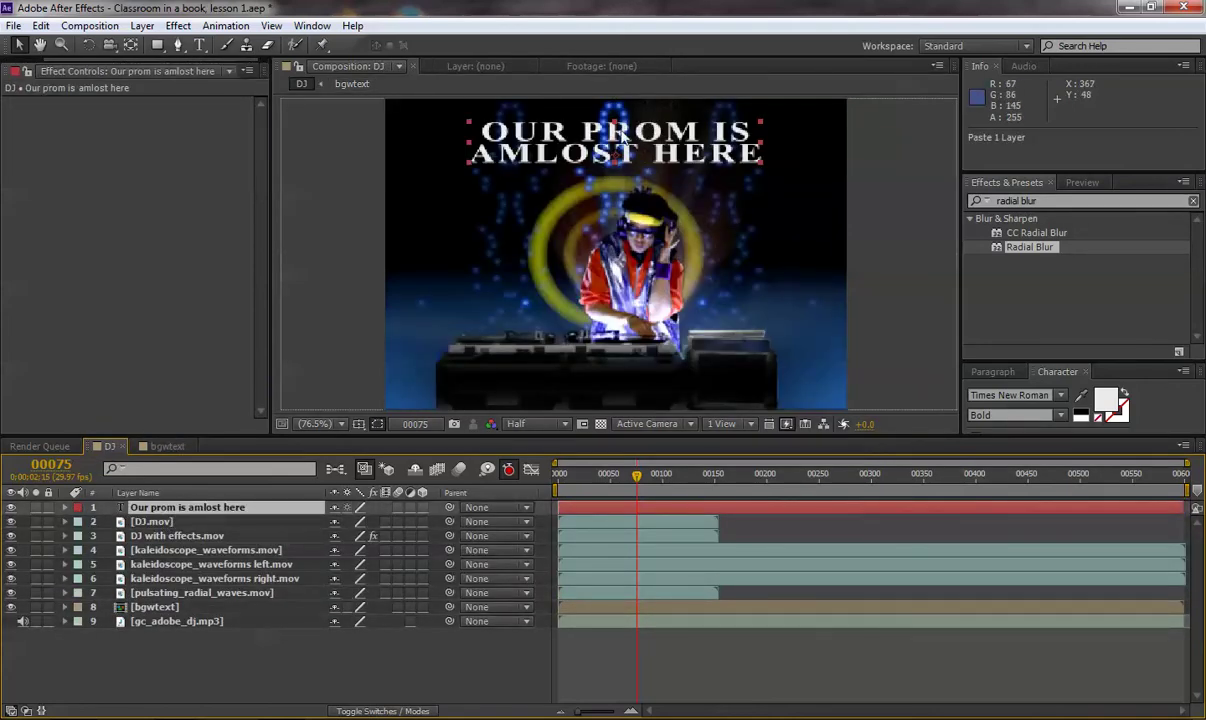
{"action": "left_click", "coordinate": [608, 473]}
{"action": "mouse_move", "coordinate": [608, 473]}
{"action": "left_mouse_down"}
{"action": "mouse_move", "coordinate": [590, 473]}
{"action": "mouse_move", "coordinate": [1143, 512]}
{"action": "mouse_move", "coordinate": [981, 507]}
{"action": "mouse_move", "coordinate": [794, 480]}
{"action": "mouse_move", "coordinate": [650, 485]}
{"action": "left_mouse_up"}
{"action": "key", "text": "space"}
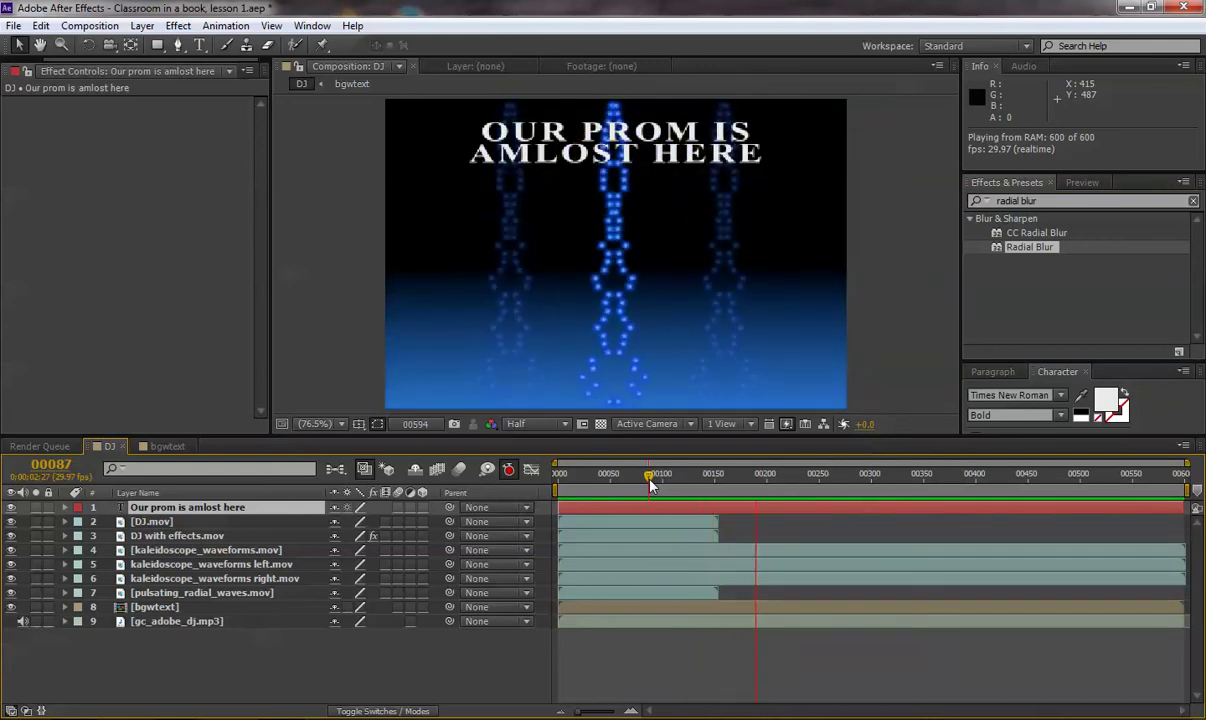
{"action": "key", "text": "space"}
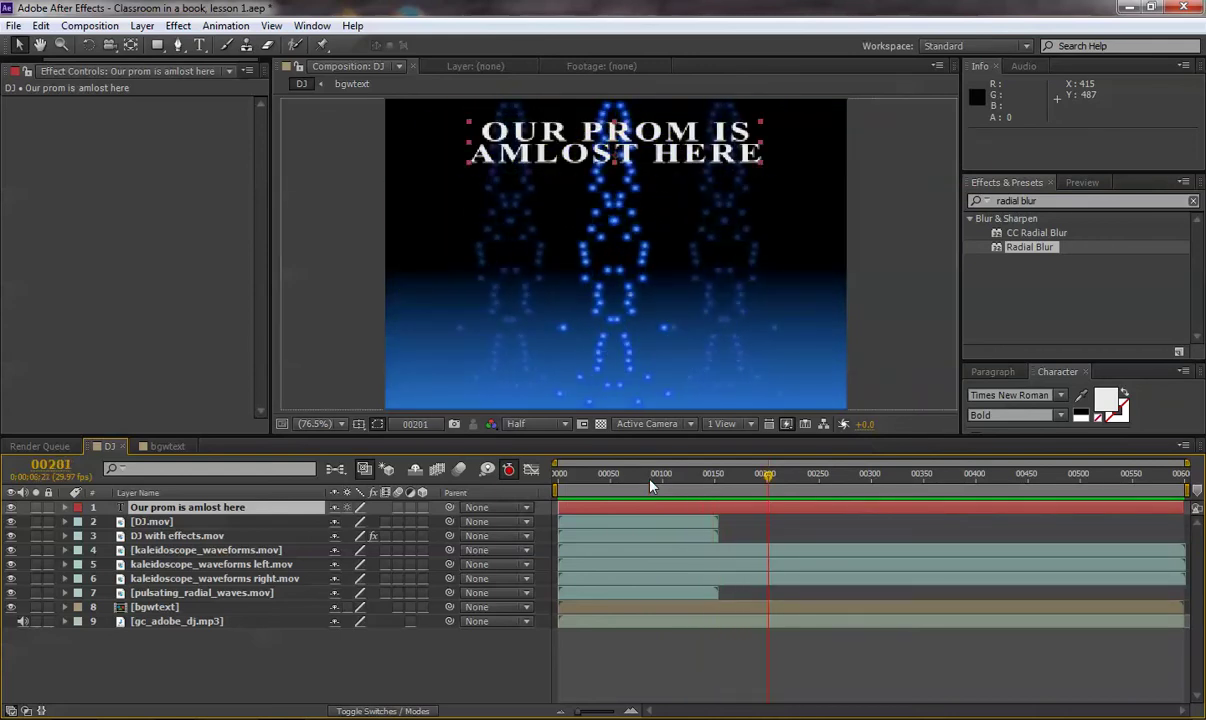
{"action": "mouse_move", "coordinate": [672, 481]}
{"action": "left_mouse_down"}
{"action": "mouse_move", "coordinate": [732, 486]}
{"action": "mouse_move", "coordinate": [707, 483]}
{"action": "left_mouse_up"}
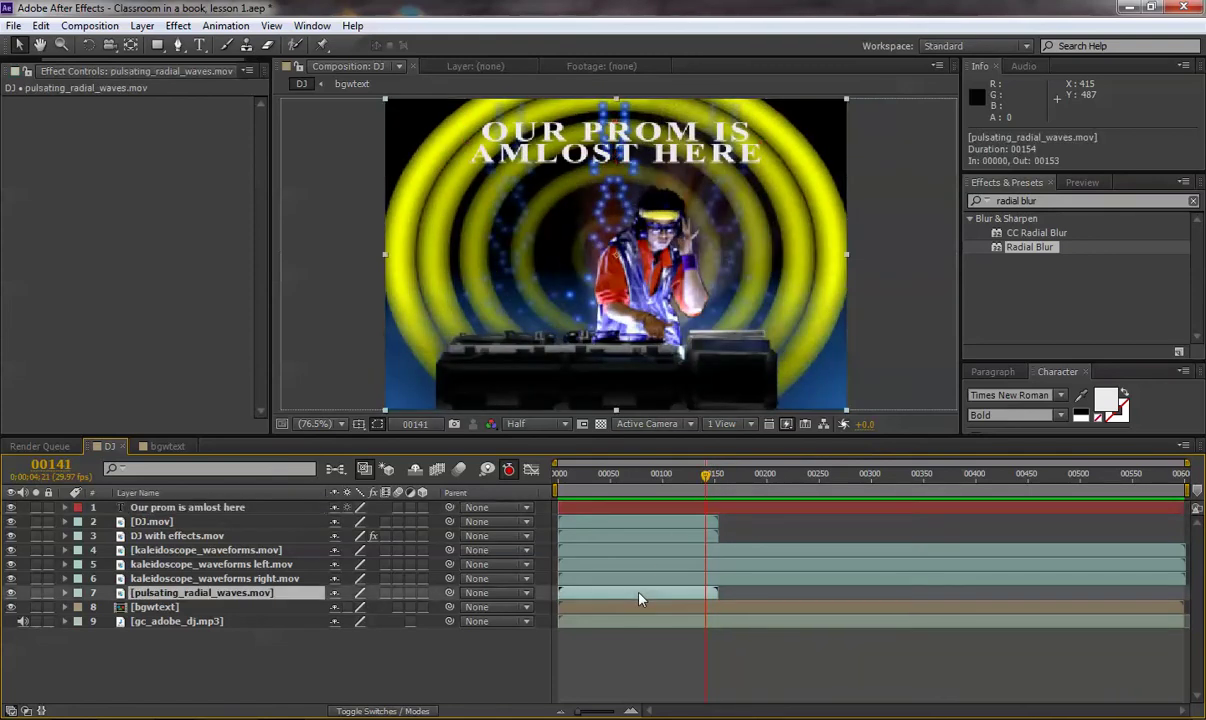
{"action": "left_click_drag", "start_coordinate": [706, 477], "coordinate": [697, 478]}
Keyframe DJ.mov and DJ with effects.mov opacity from 100% down to 0%.
{"action": "left_click", "coordinate": [155, 522]}
{"action": "left_click", "coordinate": [158, 537], "text": "shift"}
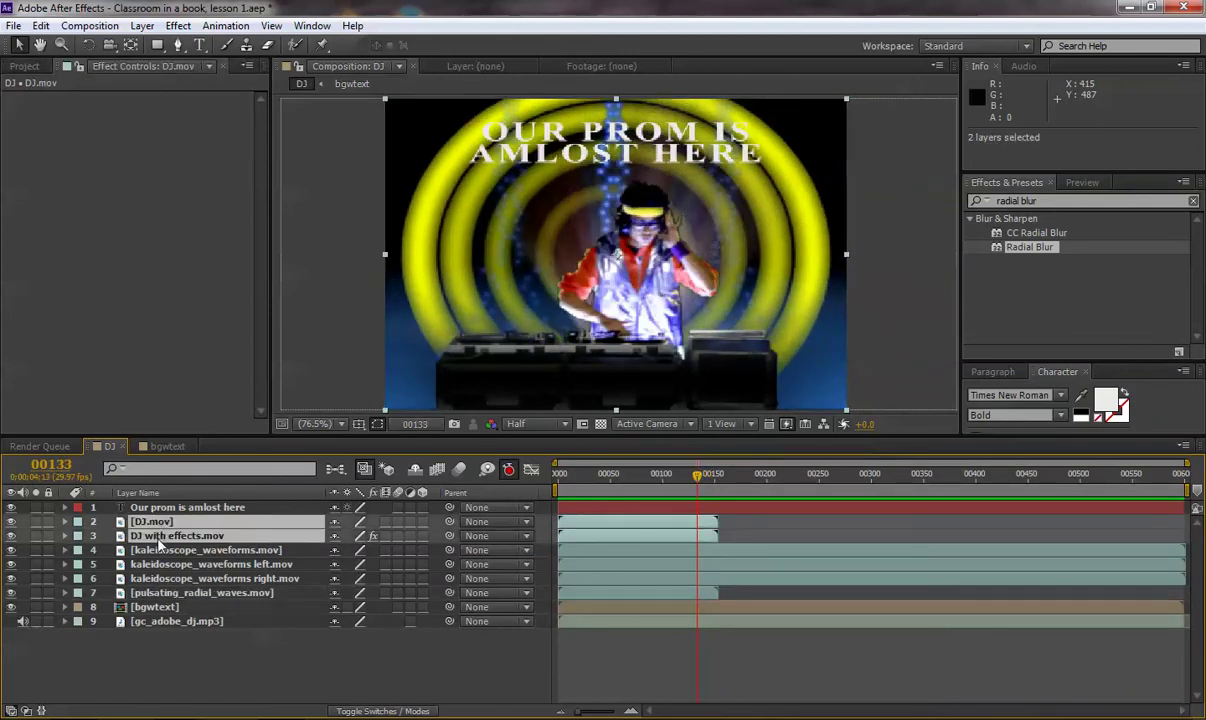
{"action": "key", "text": "t"}
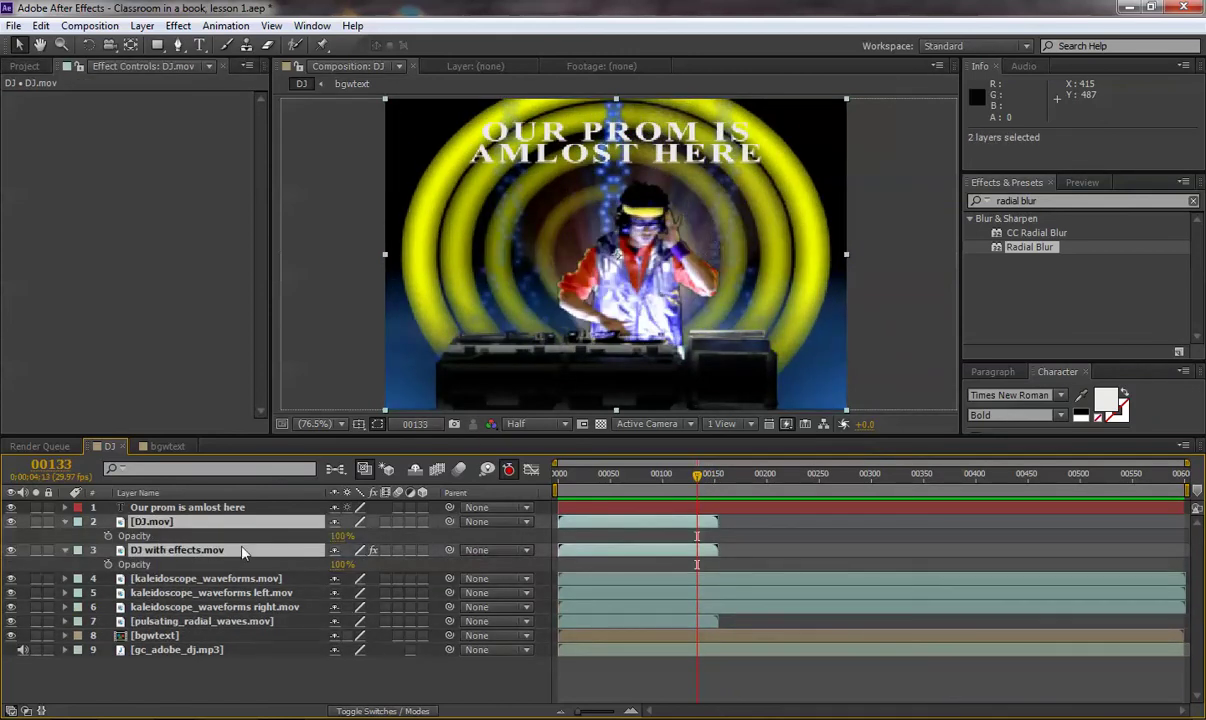
{"action": "left_click", "coordinate": [108, 537]}
{"action": "left_click_drag", "start_coordinate": [697, 474], "coordinate": [718, 479]}
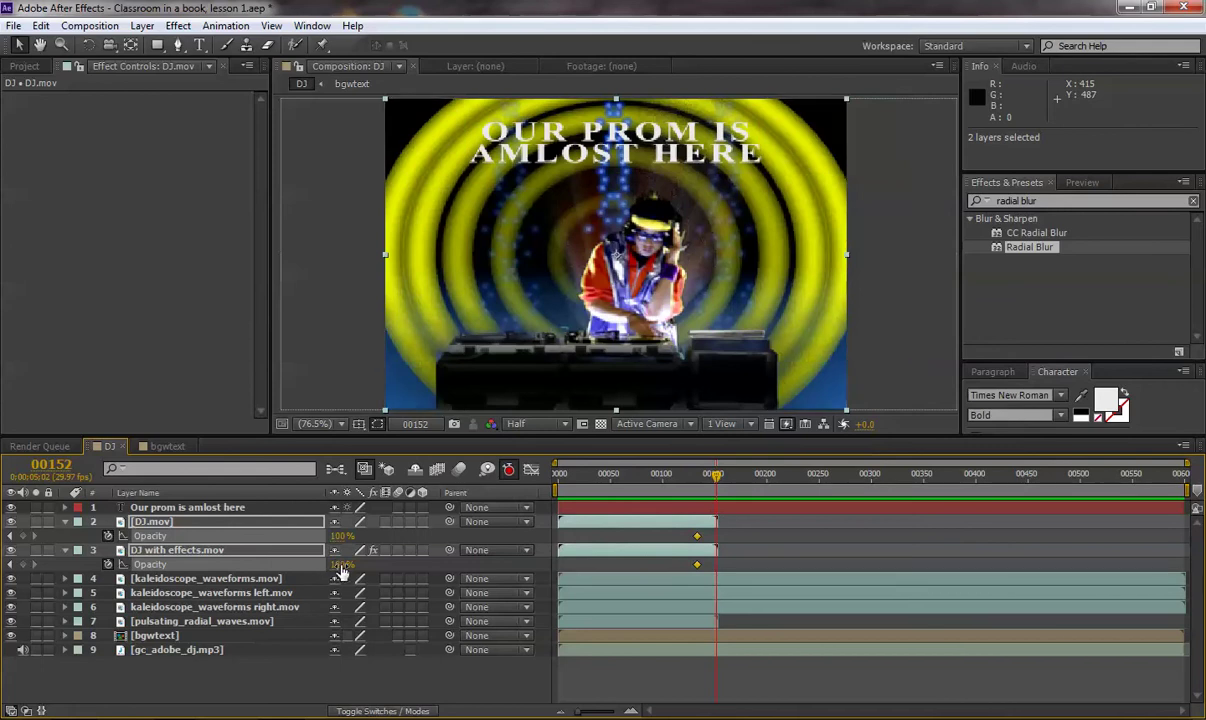
{"action": "left_click_drag", "start_coordinate": [342, 564], "coordinate": [244, 567]}
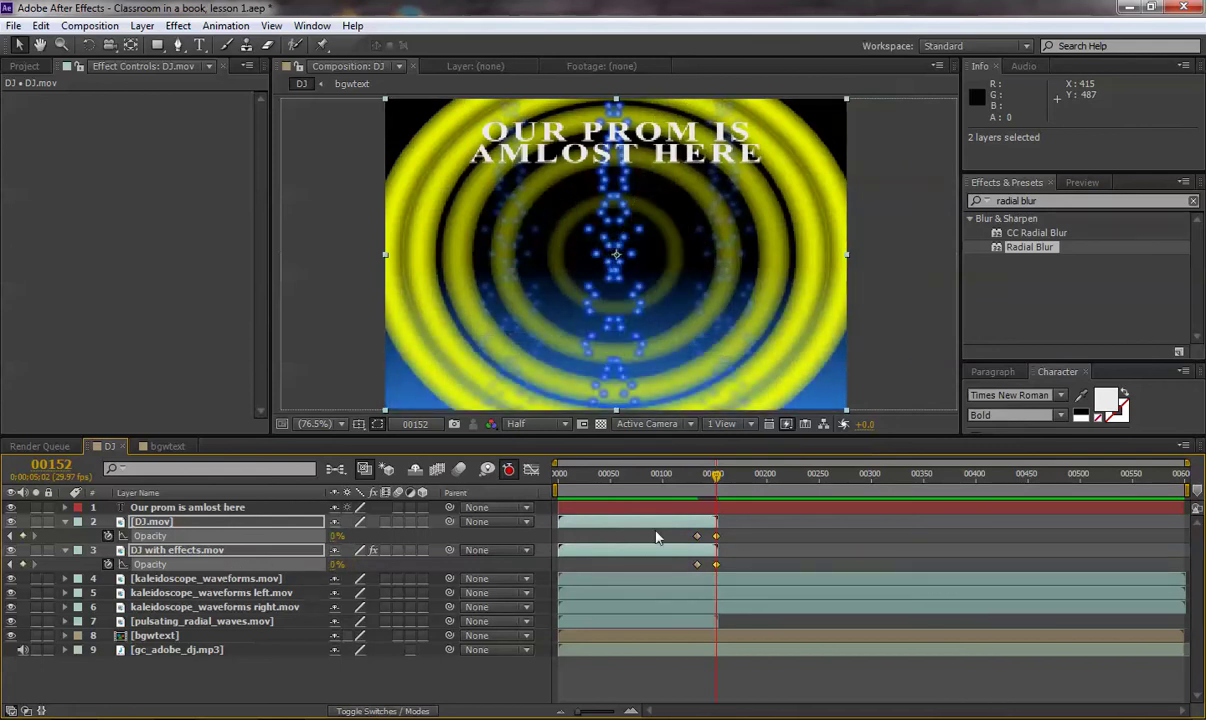
Play back the DJ fade-out to check it.
{"action": "left_click", "coordinate": [663, 478]}
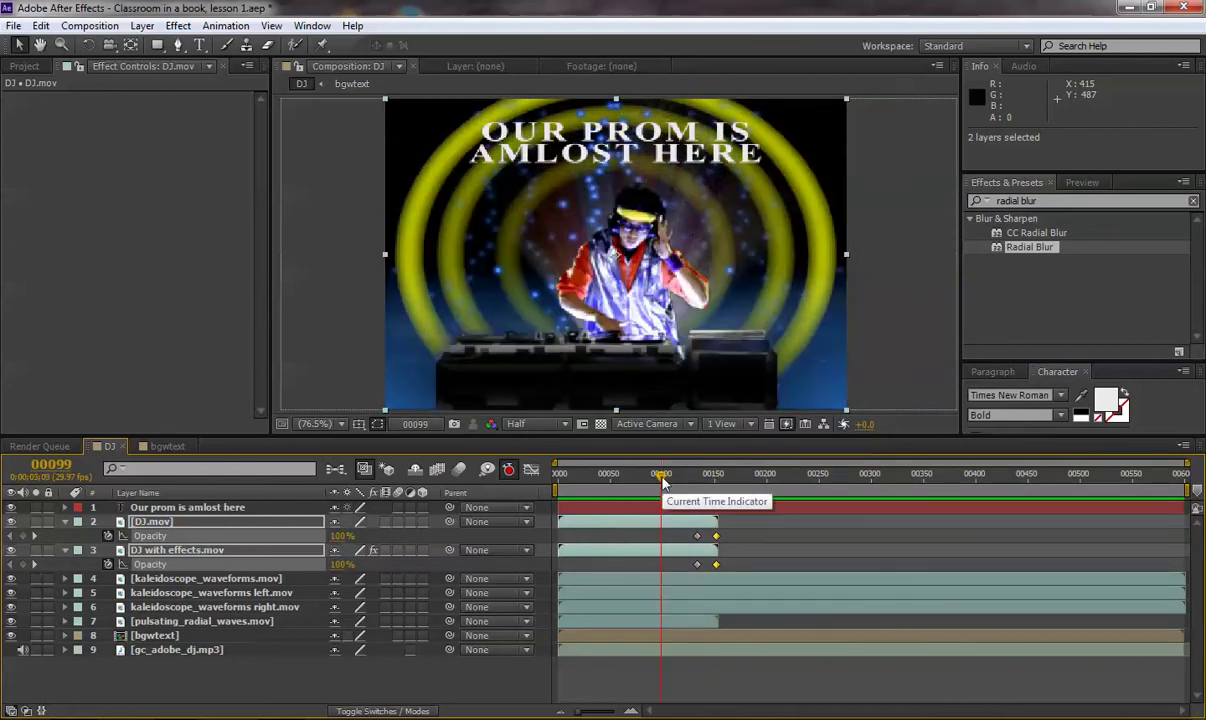
{"action": "key", "text": "space"}
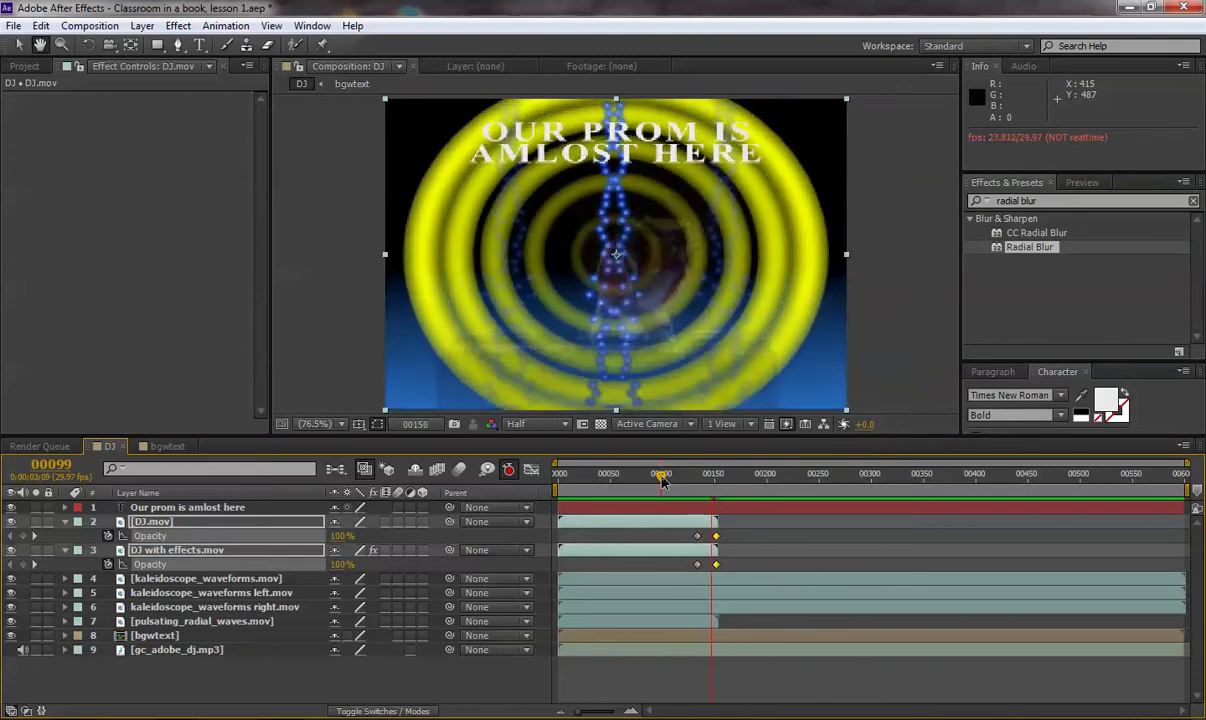
{"action": "left_click", "coordinate": [727, 488]}
{"action": "mouse_move", "coordinate": [727, 488]}
{"action": "left_mouse_down"}
{"action": "mouse_move", "coordinate": [686, 500]}
{"action": "mouse_move", "coordinate": [713, 500]}
{"action": "mouse_move", "coordinate": [703, 500]}
{"action": "left_mouse_up"}
Duplicate pulsating_radial_waves.mov three times and drag the copies roughly end to end.
{"action": "left_click", "coordinate": [635, 622]}
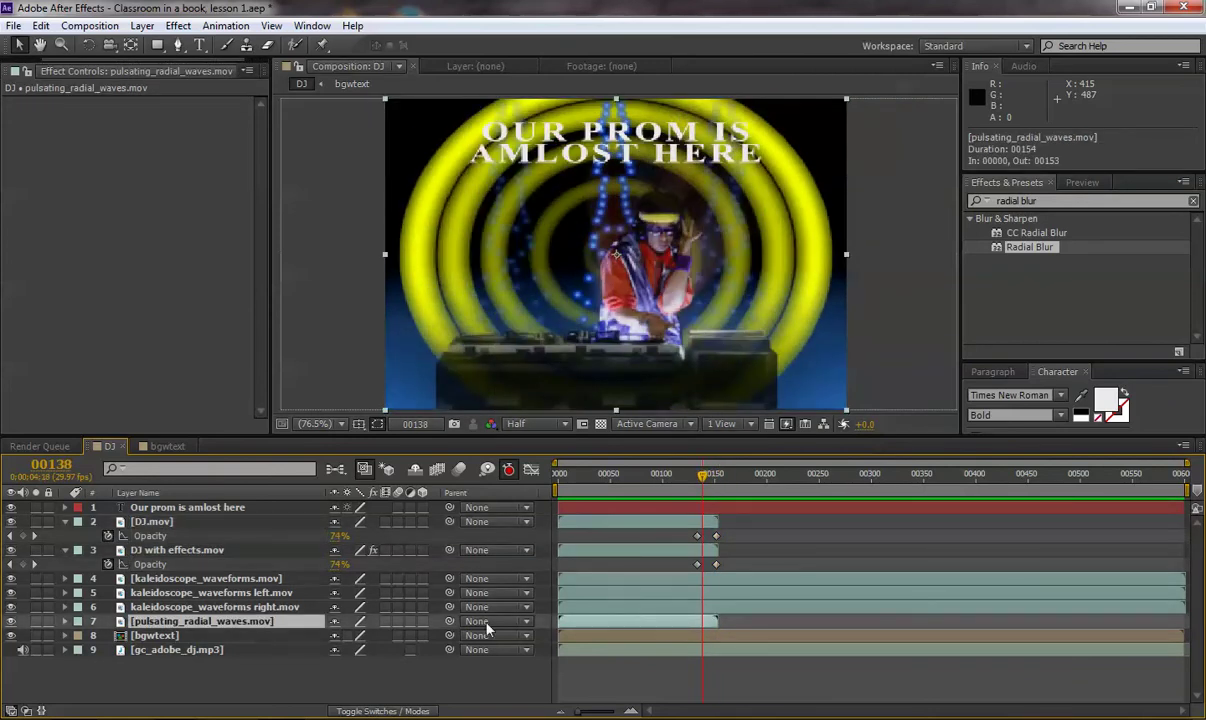
{"action": "left_click_drag", "start_coordinate": [580, 476], "coordinate": [672, 478]}
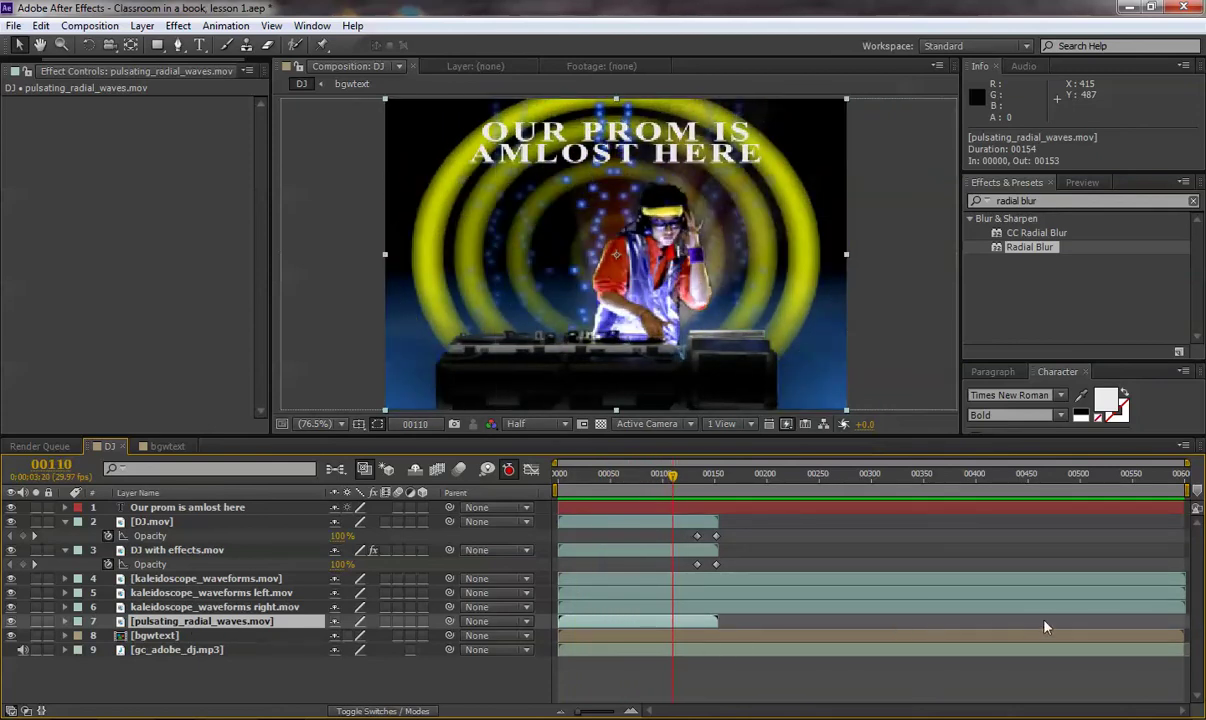
{"action": "key", "text": "ctrl+d"}
{"action": "key", "text": "ctrl+d"}
{"action": "key", "text": "ctrl+d"}
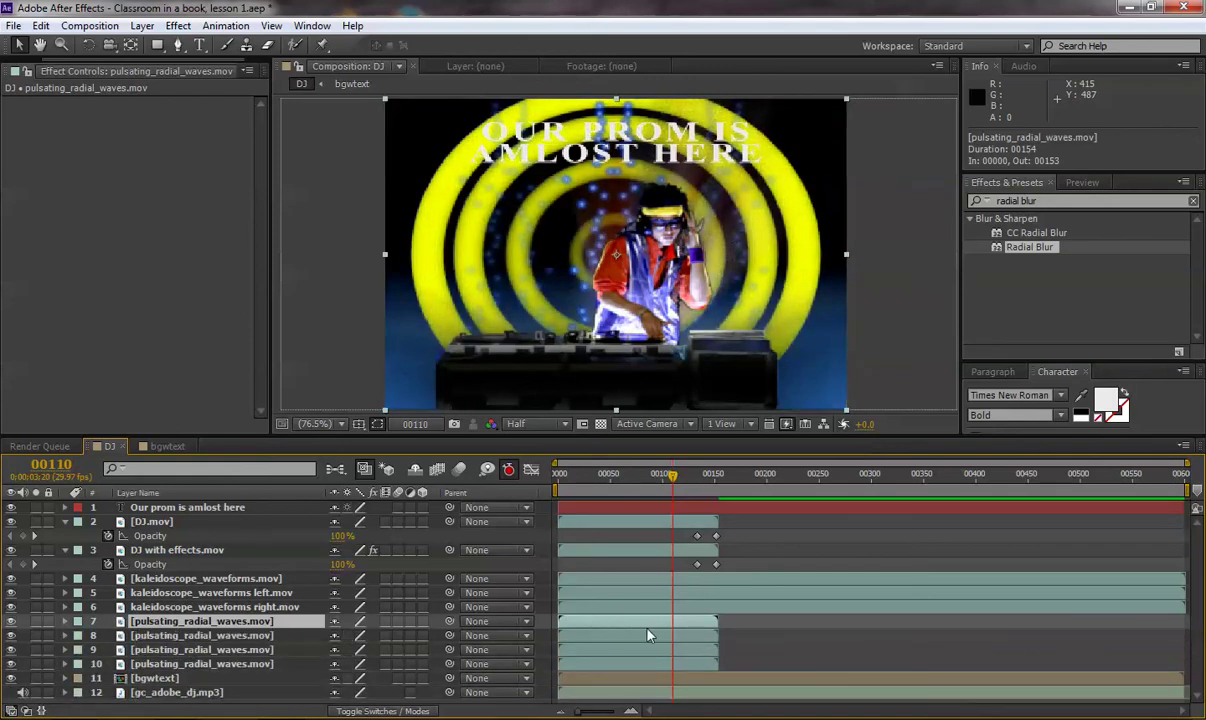
{"action": "left_click_drag", "start_coordinate": [649, 635], "coordinate": [797, 630]}
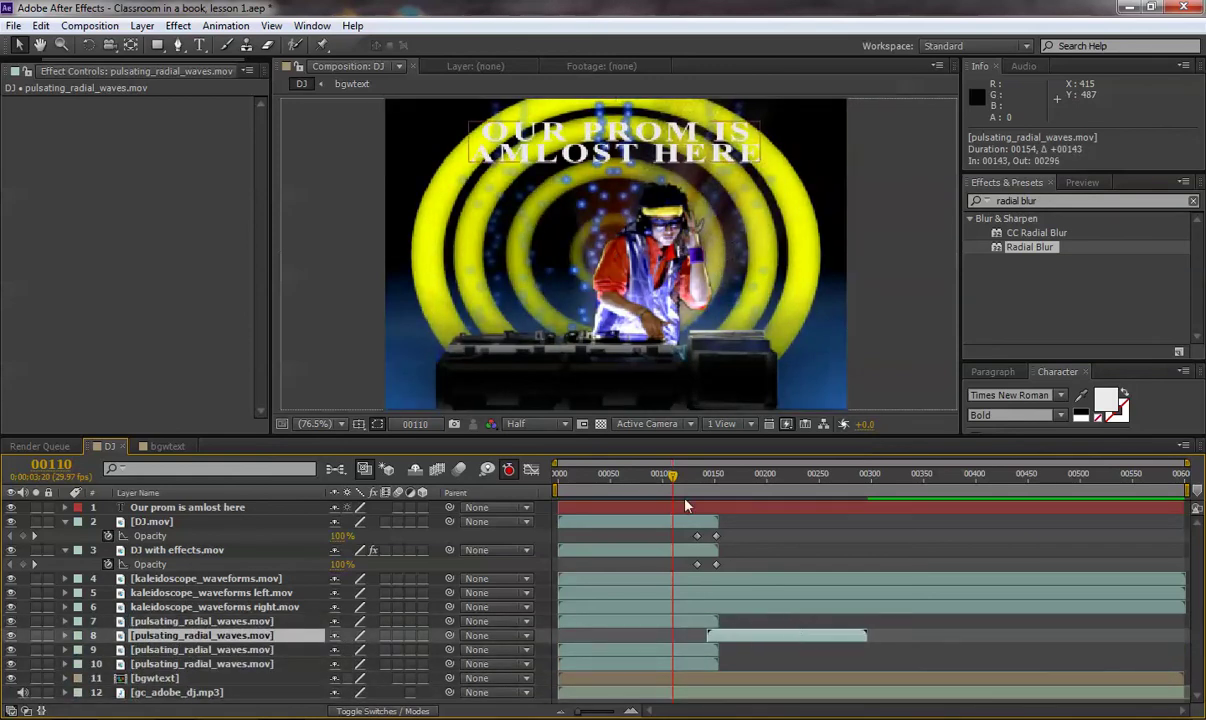
{"action": "mouse_move", "coordinate": [673, 474]}
{"action": "left_mouse_down"}
{"action": "mouse_move", "coordinate": [736, 482]}
{"action": "mouse_move", "coordinate": [752, 500]}
{"action": "mouse_move", "coordinate": [689, 478]}
{"action": "left_mouse_up"}
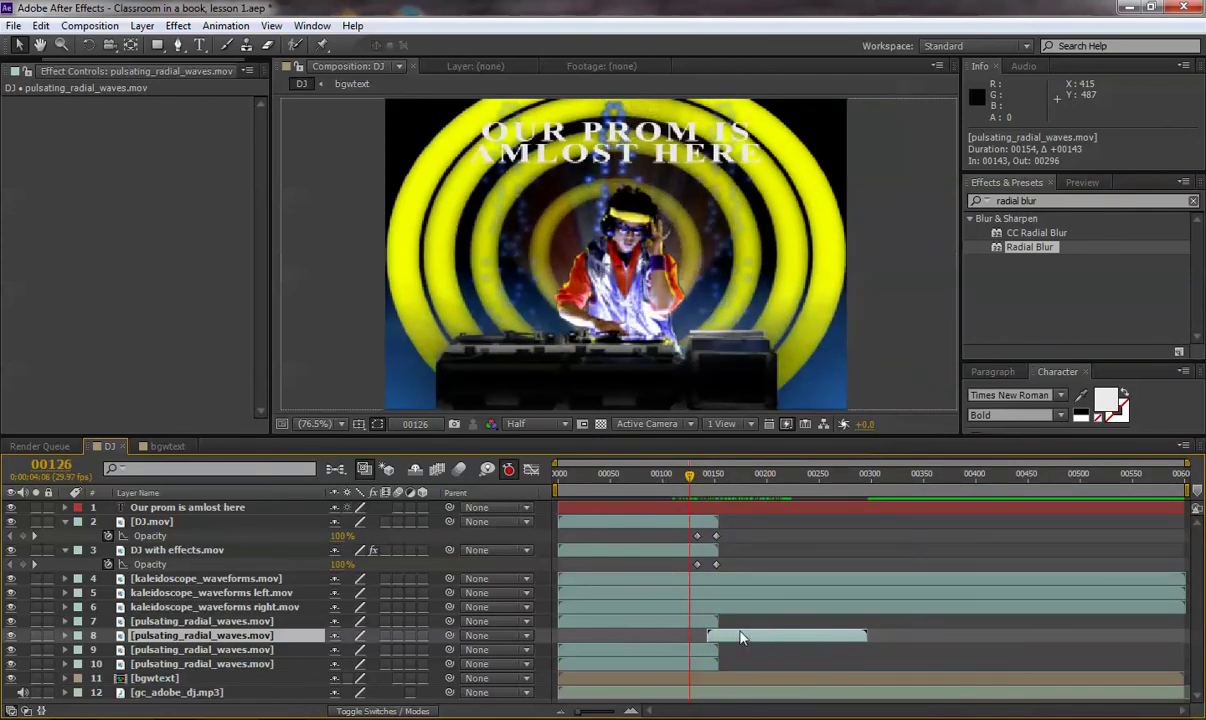
{"action": "mouse_move", "coordinate": [720, 636]}
{"action": "left_mouse_down"}
{"action": "mouse_move", "coordinate": [742, 660]}
{"action": "mouse_move", "coordinate": [996, 658]}
{"action": "left_mouse_up"}
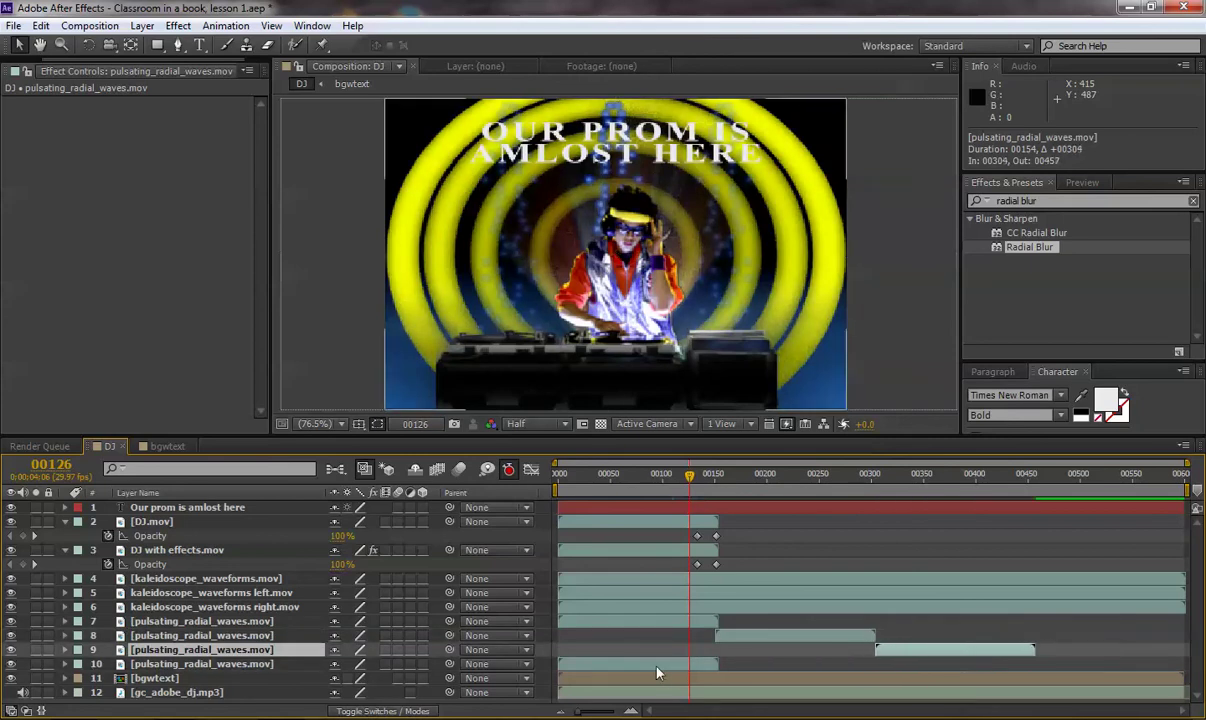
{"action": "left_click_drag", "start_coordinate": [657, 664], "coordinate": [1133, 679]}
Fine-tune the copies' start times so each begins where the previous one ends.
{"action": "left_click_drag", "start_coordinate": [689, 476], "coordinate": [702, 480]}
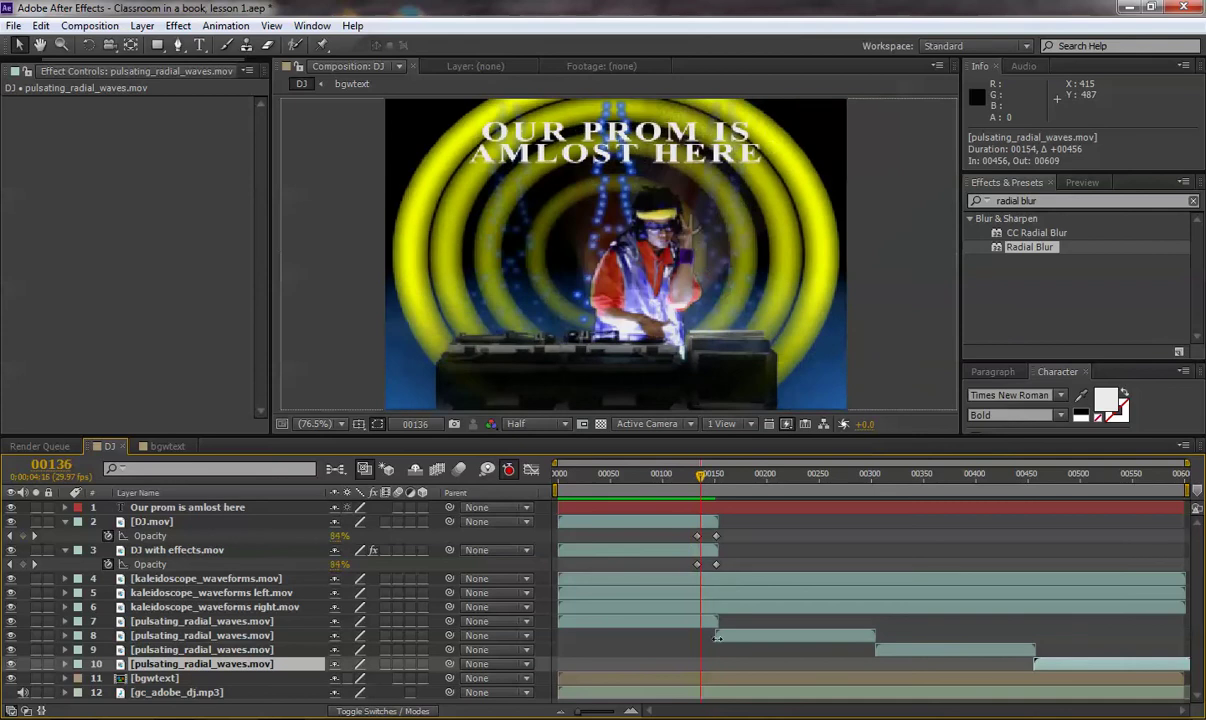
{"action": "left_click_drag", "start_coordinate": [723, 641], "coordinate": [726, 641]}
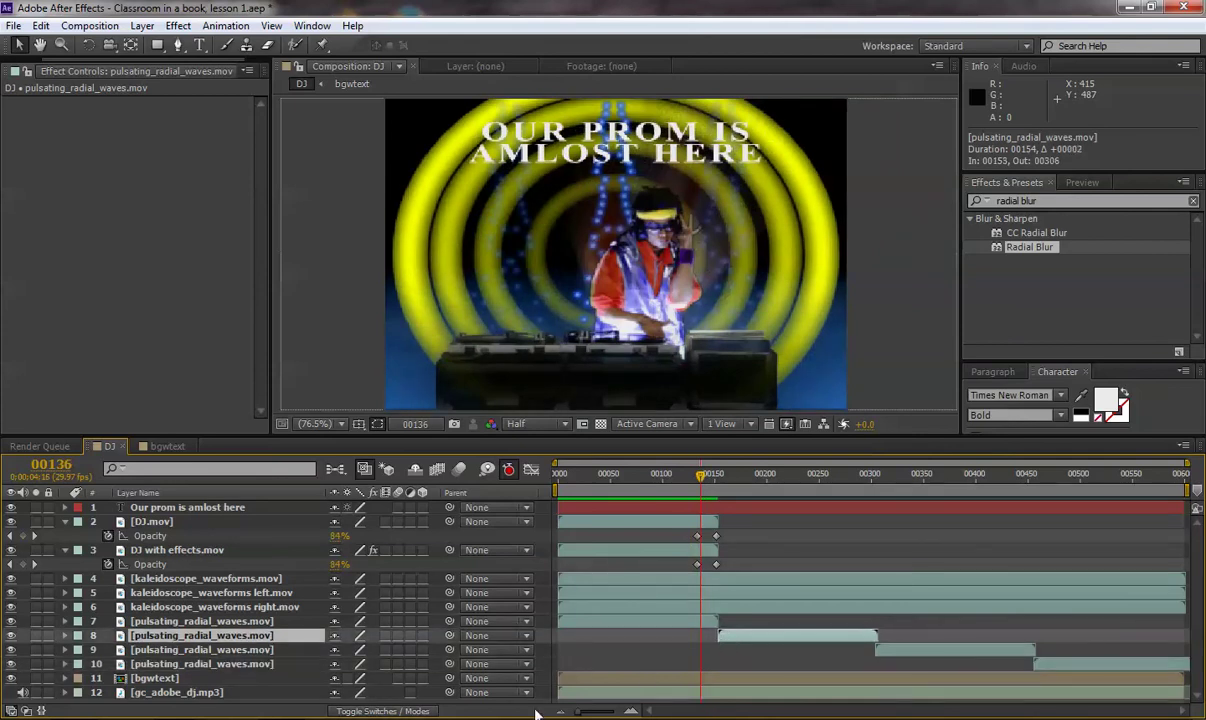
{"action": "left_click_drag", "start_coordinate": [578, 716], "coordinate": [625, 713]}
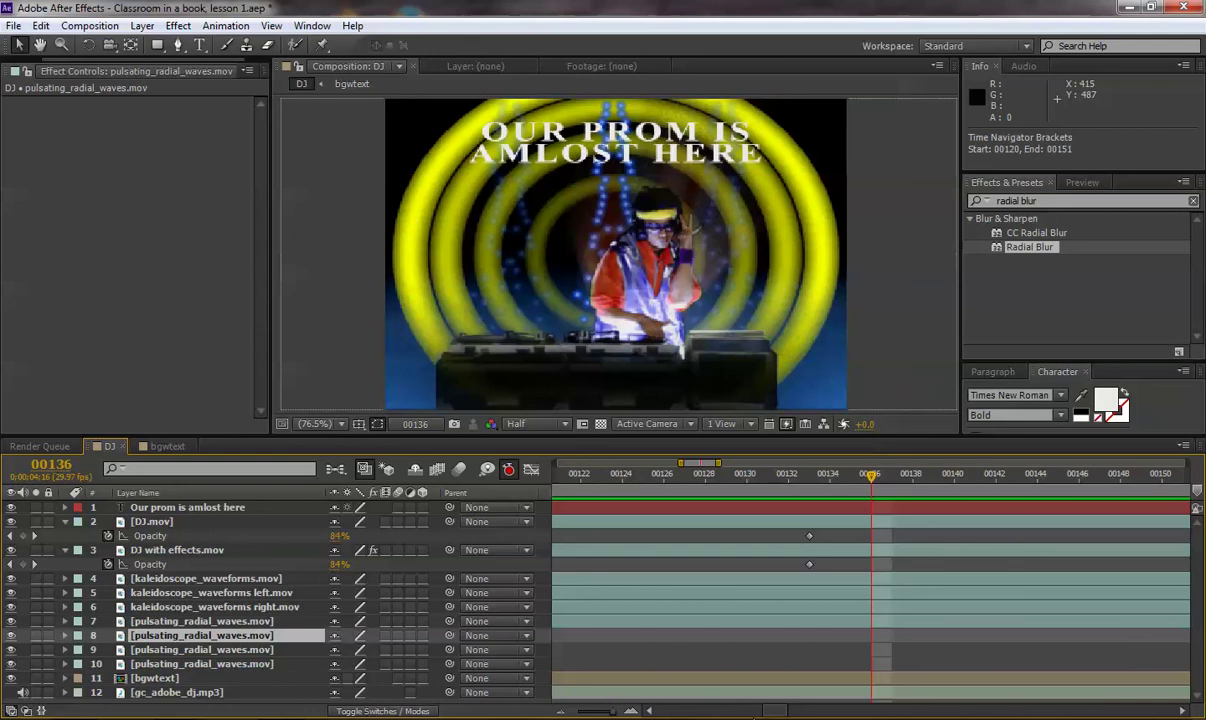
{"action": "left_click_drag", "start_coordinate": [772, 714], "coordinate": [790, 714]}
{"action": "left_click", "coordinate": [1025, 641]}
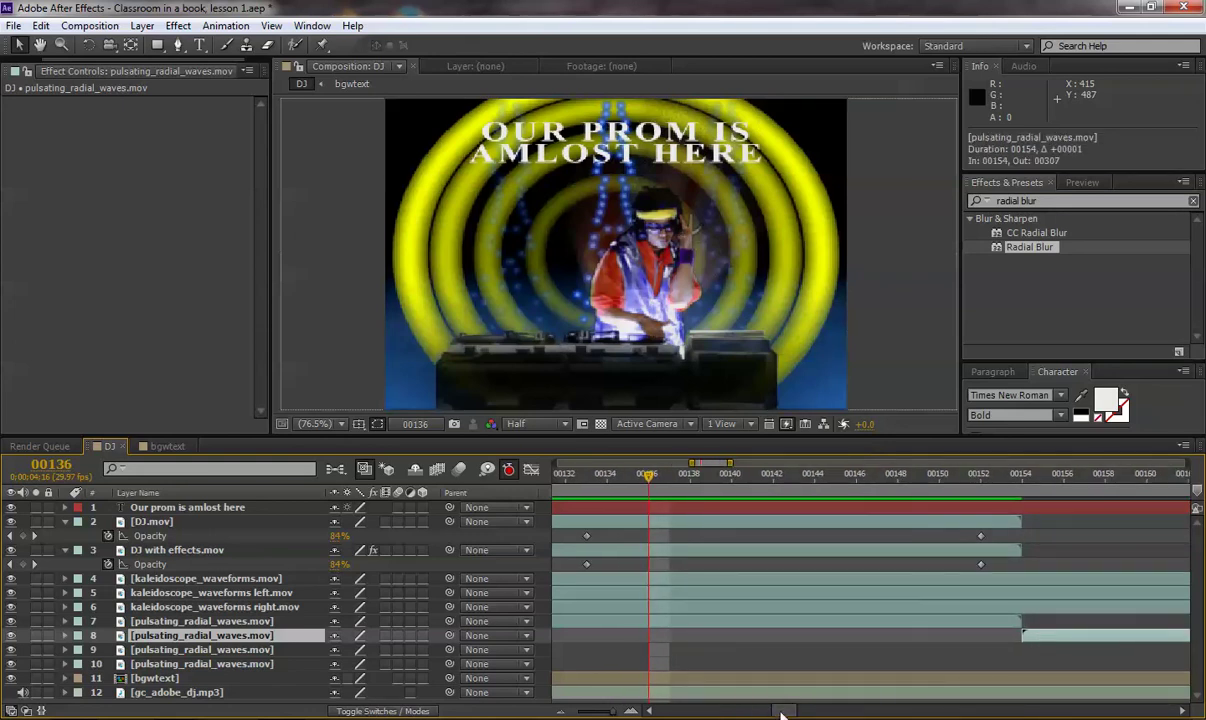
{"action": "left_click_drag", "start_coordinate": [792, 713], "coordinate": [915, 715]}
{"action": "left_click", "coordinate": [965, 657]}
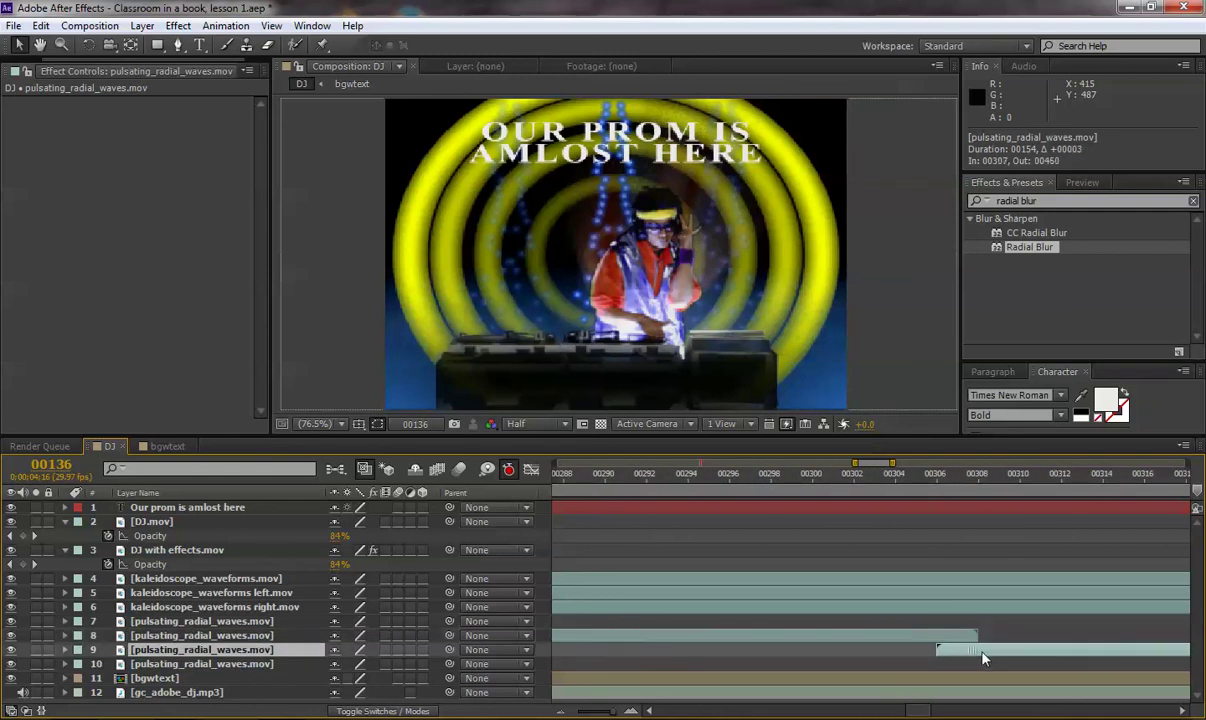
{"action": "left_click_drag", "start_coordinate": [1000, 660], "coordinate": [1006, 655]}
{"action": "left_click_drag", "start_coordinate": [919, 715], "coordinate": [1056, 714]}
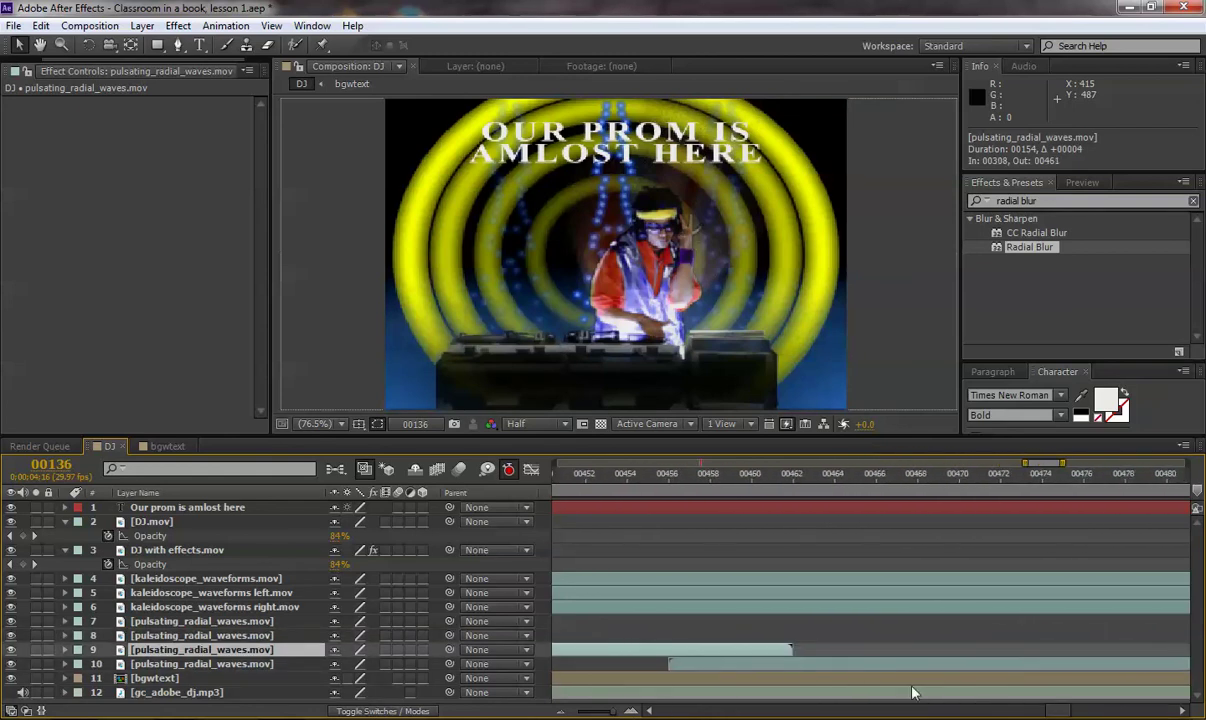
{"action": "left_click_drag", "start_coordinate": [709, 666], "coordinate": [836, 667]}
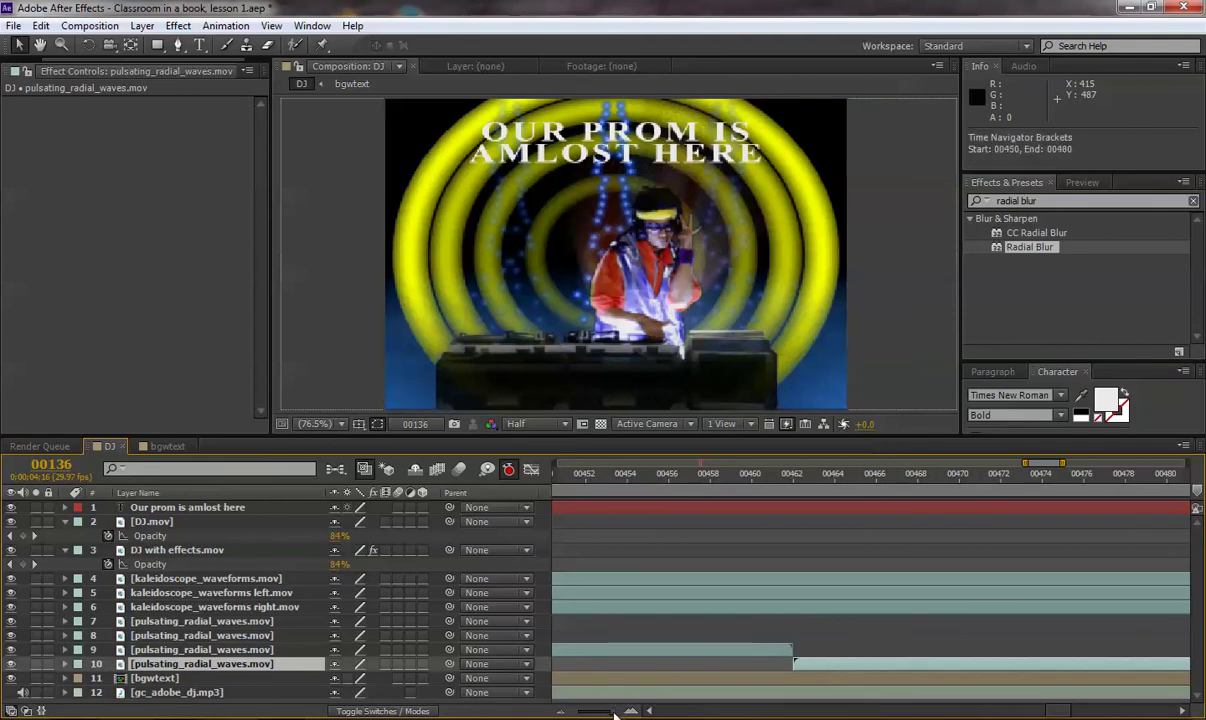
{"action": "left_click_drag", "start_coordinate": [617, 714], "coordinate": [562, 714]}
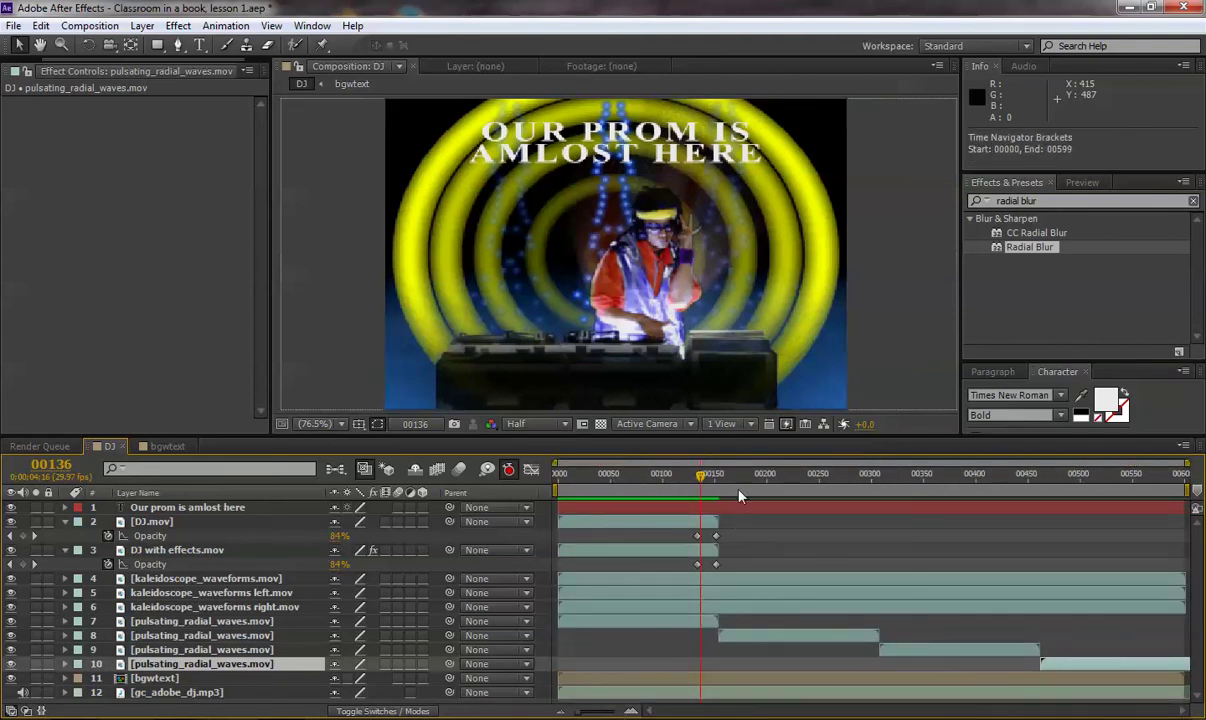
{"action": "left_click_drag", "start_coordinate": [700, 474], "coordinate": [739, 474]}
Time-reverse layer 8 and preview the reversed waves.
{"action": "left_click", "coordinate": [754, 638]}
{"action": "right_click", "coordinate": [754, 638]}
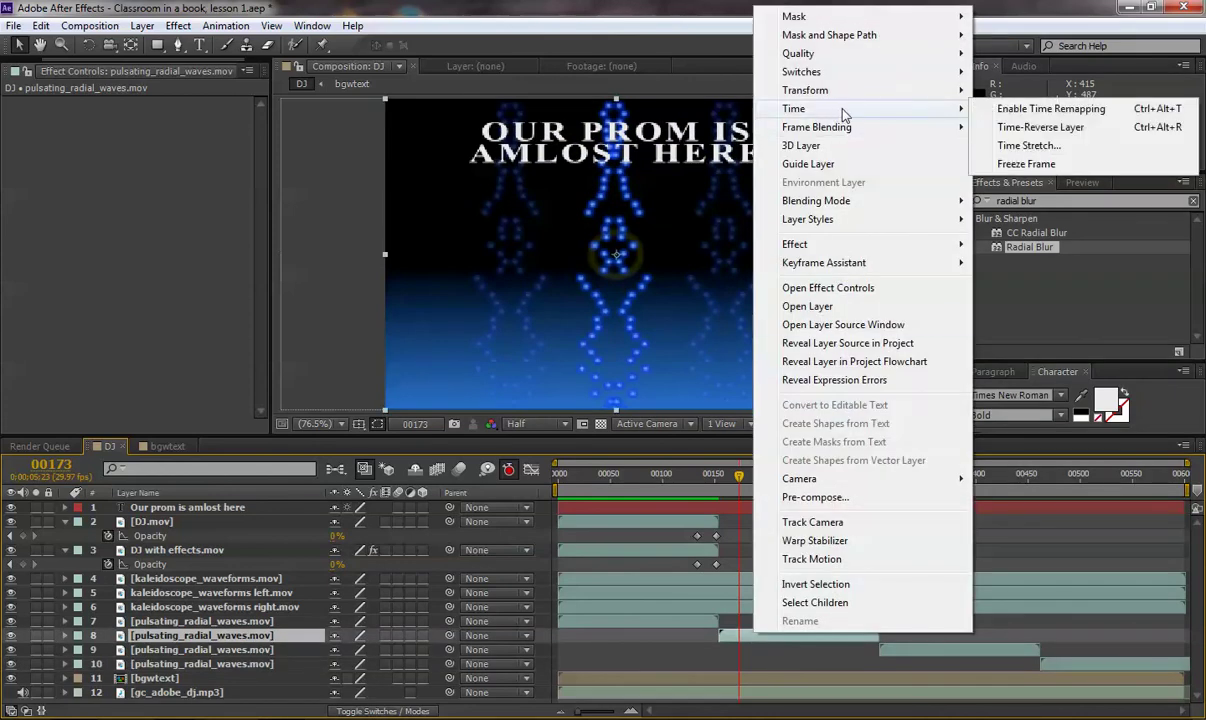
{"action": "mouse_move", "coordinate": [820, 108]}
{"action": "left_click", "coordinate": [1020, 127]}
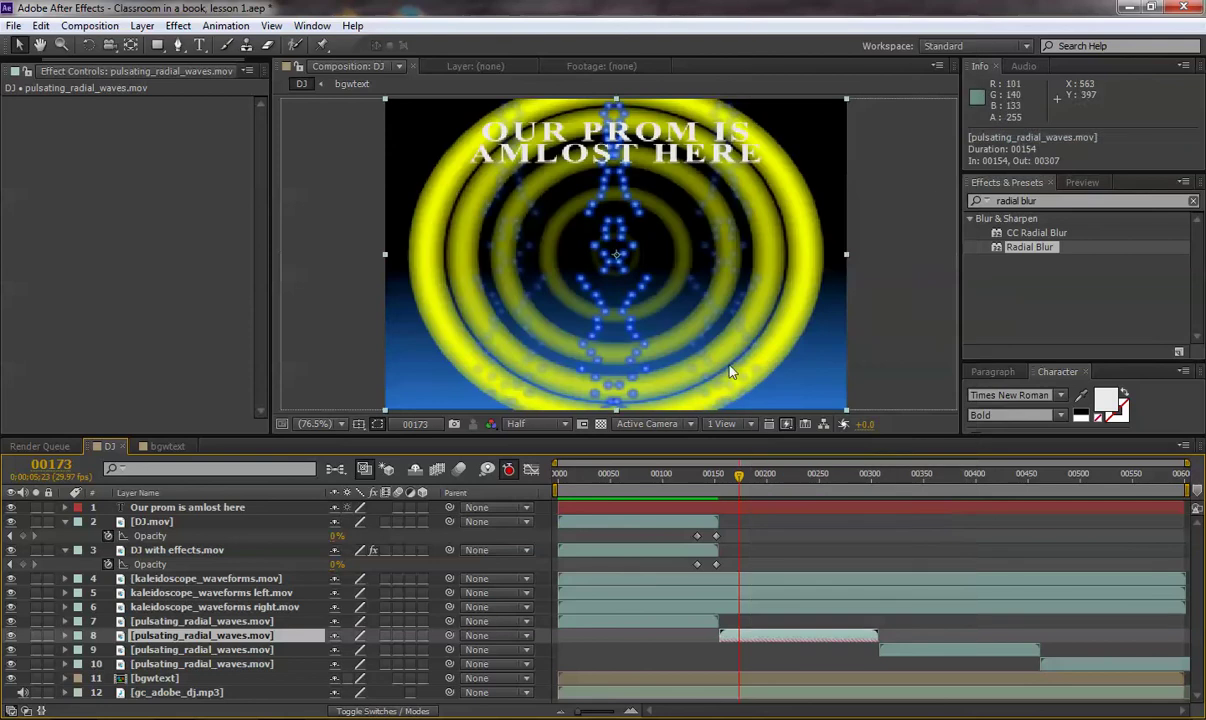
{"action": "left_click", "coordinate": [684, 476]}
{"action": "mouse_move", "coordinate": [684, 478]}
{"action": "left_mouse_down"}
{"action": "mouse_move", "coordinate": [810, 490]}
{"action": "mouse_move", "coordinate": [1043, 482]}
{"action": "left_mouse_up"}
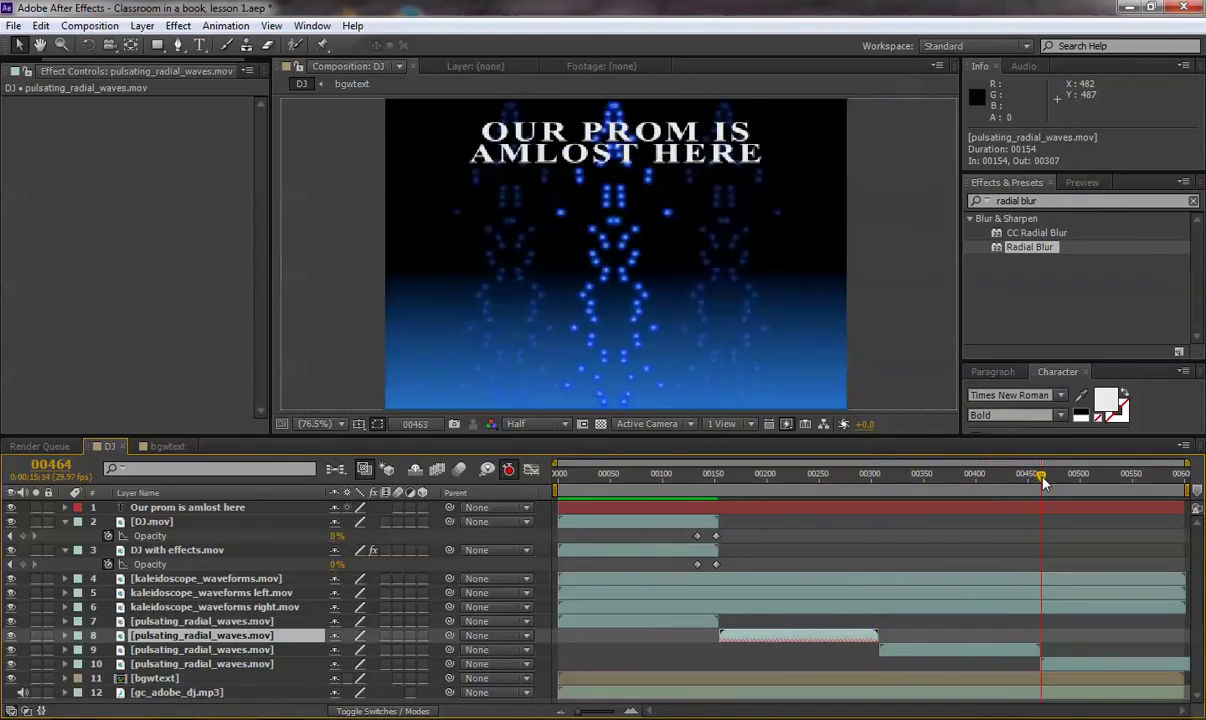
Time-reverse layer 10 and preview the handover from DJ to waves.
{"action": "right_click", "coordinate": [1060, 664]}
{"action": "mouse_move", "coordinate": [1027, 140]}
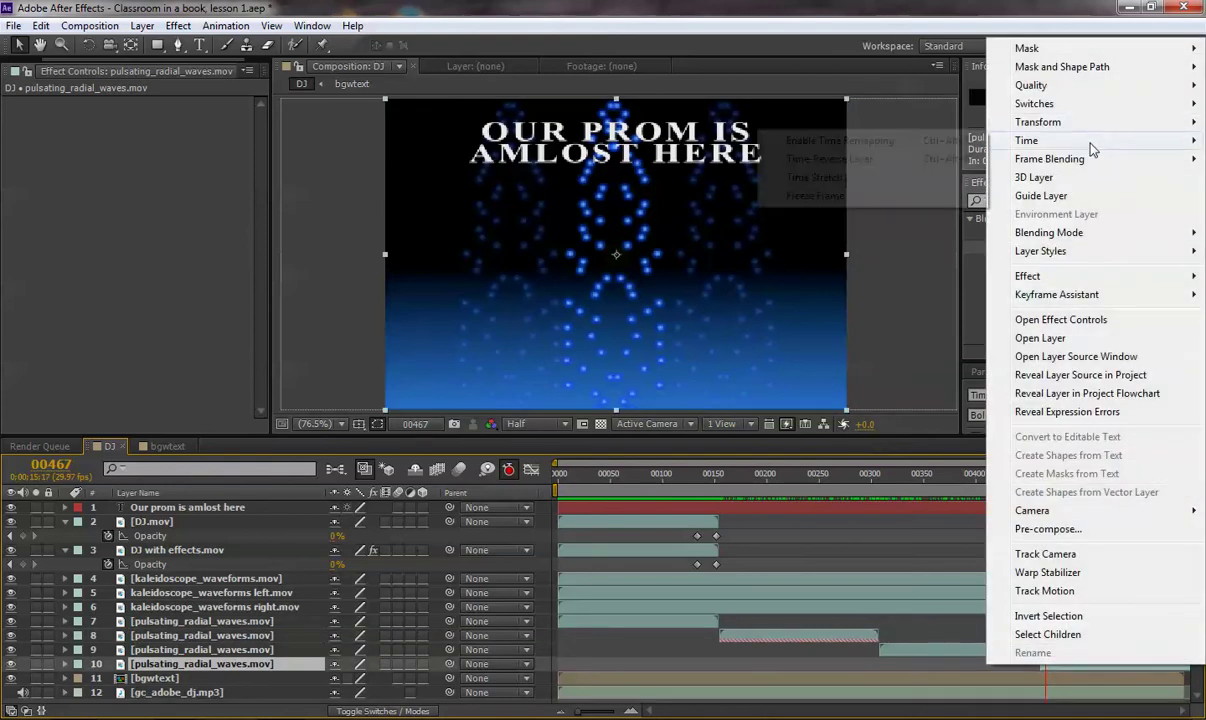
{"action": "left_click", "coordinate": [861, 158]}
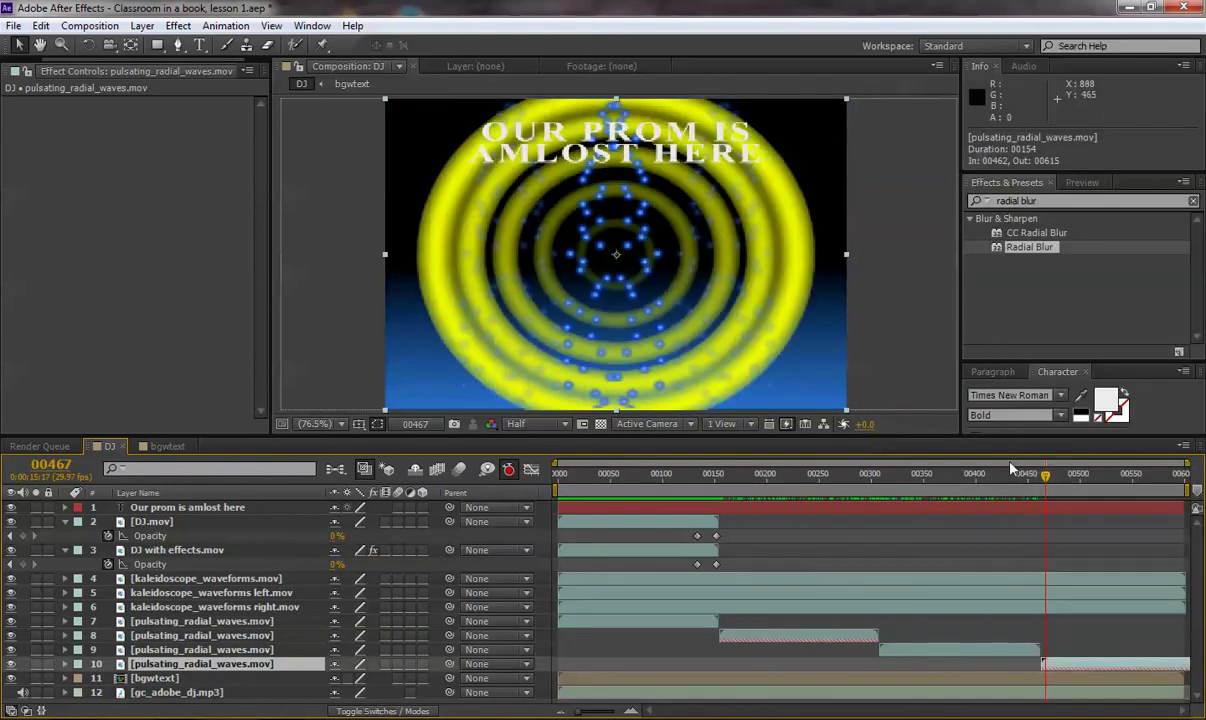
{"action": "mouse_move", "coordinate": [1054, 497]}
{"action": "left_mouse_down"}
{"action": "mouse_move", "coordinate": [1149, 494]}
{"action": "mouse_move", "coordinate": [698, 503]}
{"action": "left_mouse_up"}
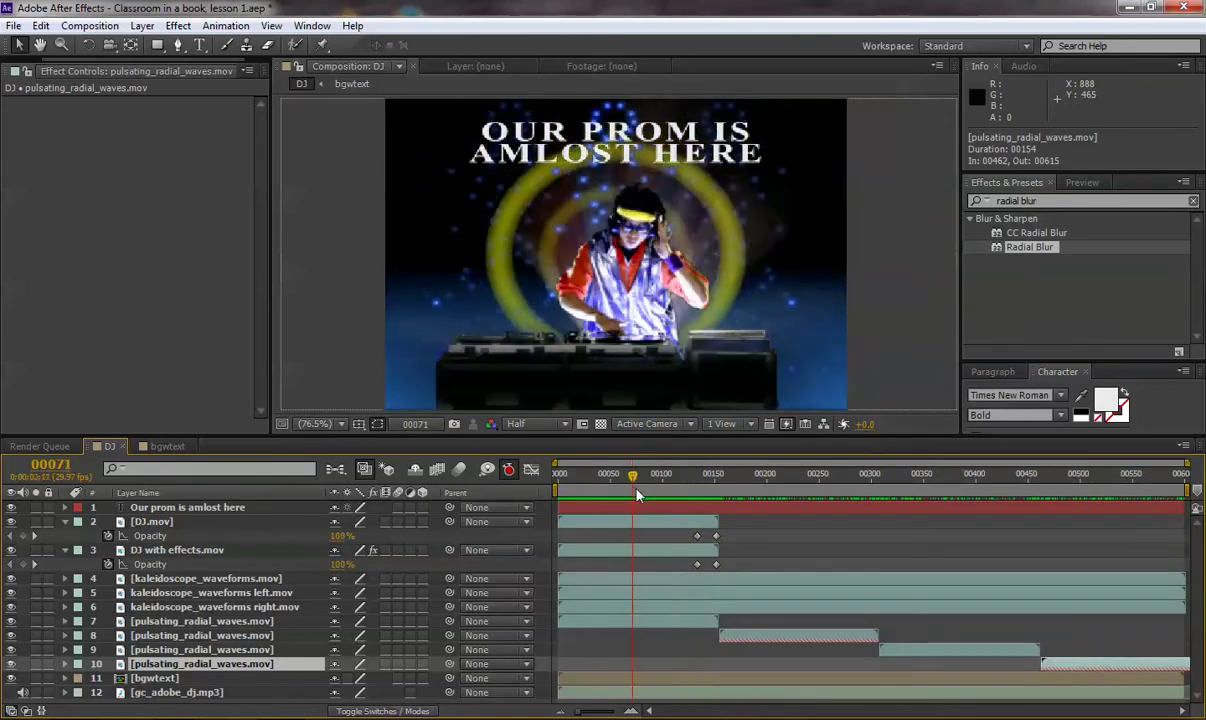
{"action": "left_click_drag", "start_coordinate": [698, 503], "coordinate": [729, 493]}
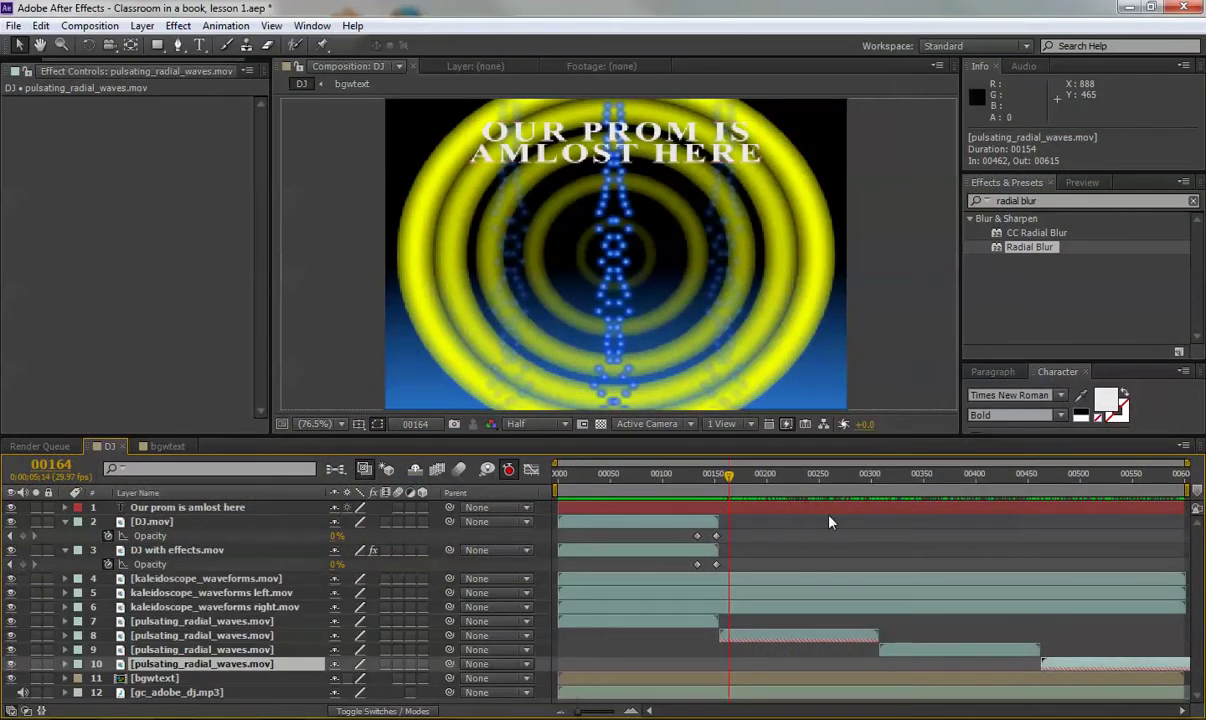
{"action": "left_click", "coordinate": [809, 551]}
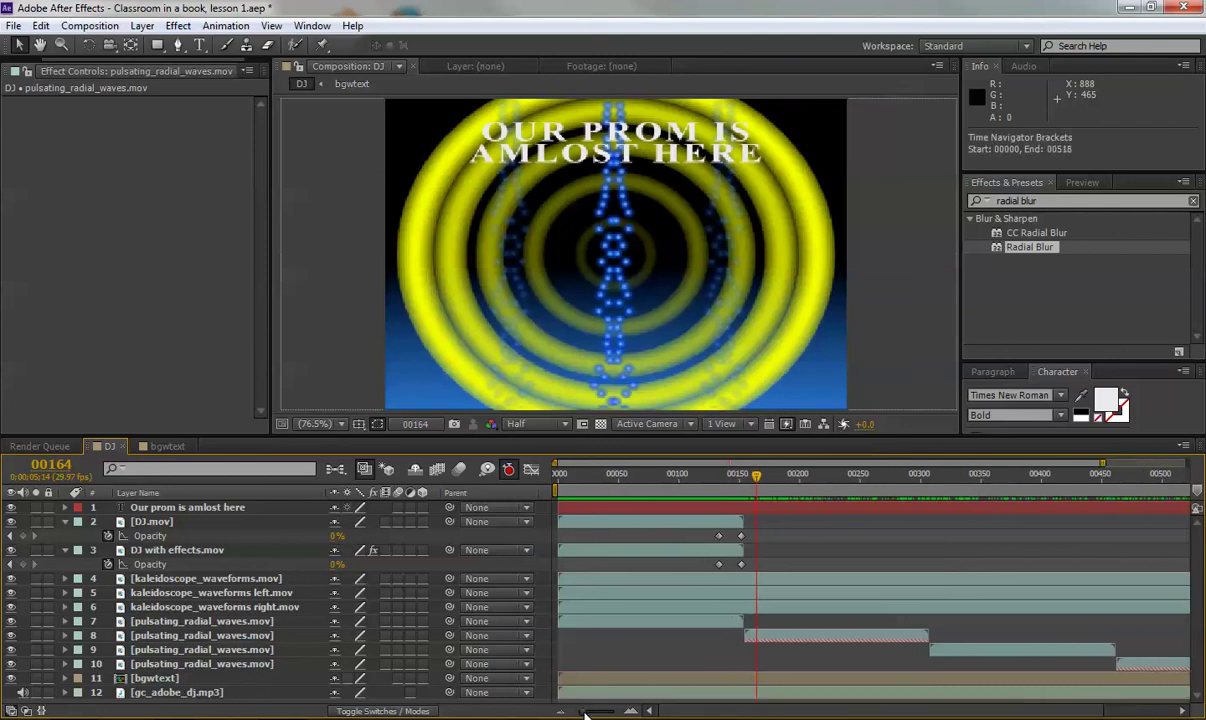
{"action": "left_click", "coordinate": [789, 509]}
{"action": "left_click_drag", "start_coordinate": [729, 481], "coordinate": [737, 482]}
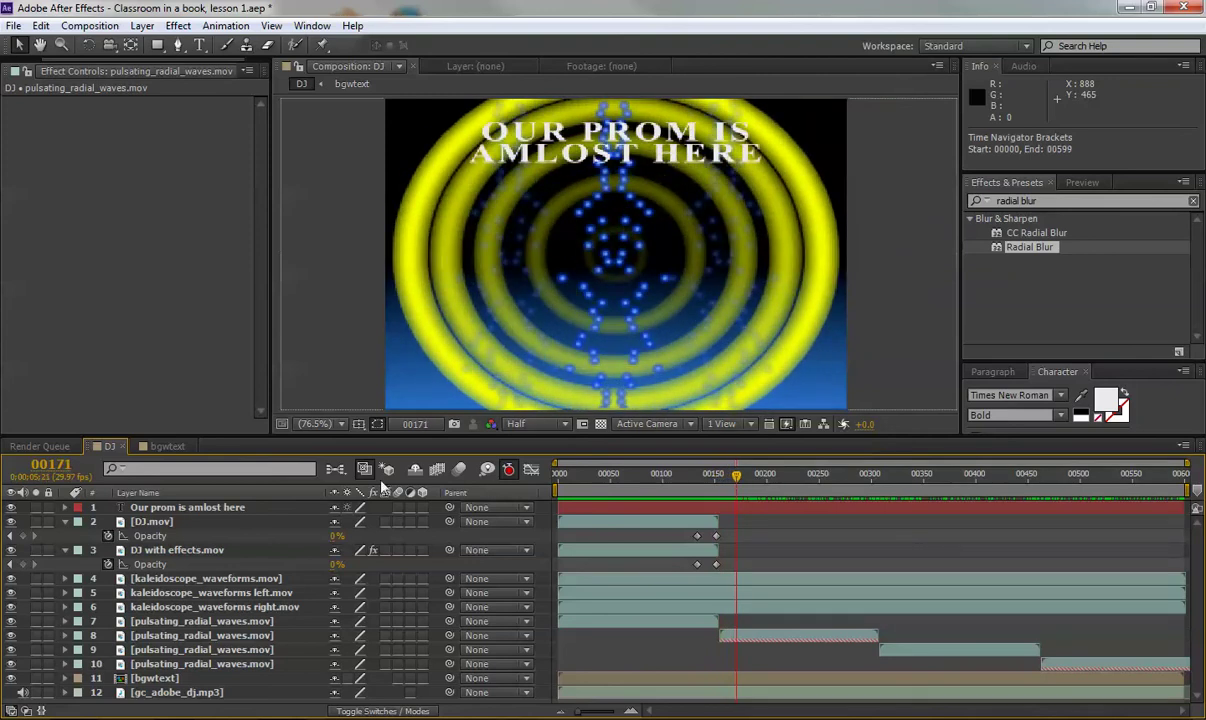
Start the ticket text layer and type its first two lines, fixing typos.
{"action": "left_click", "coordinate": [197, 45]}
{"action": "left_click", "coordinate": [779, 340]}
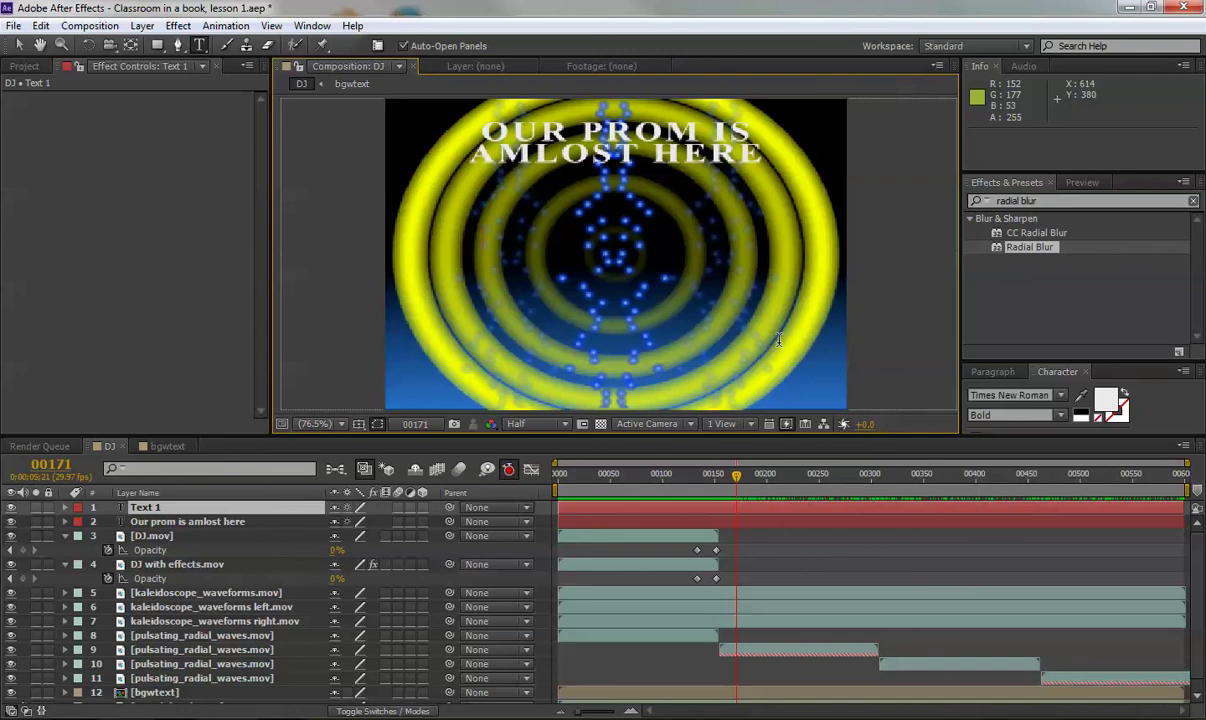
{"action": "type", "text": "PURCHASE YOU"}
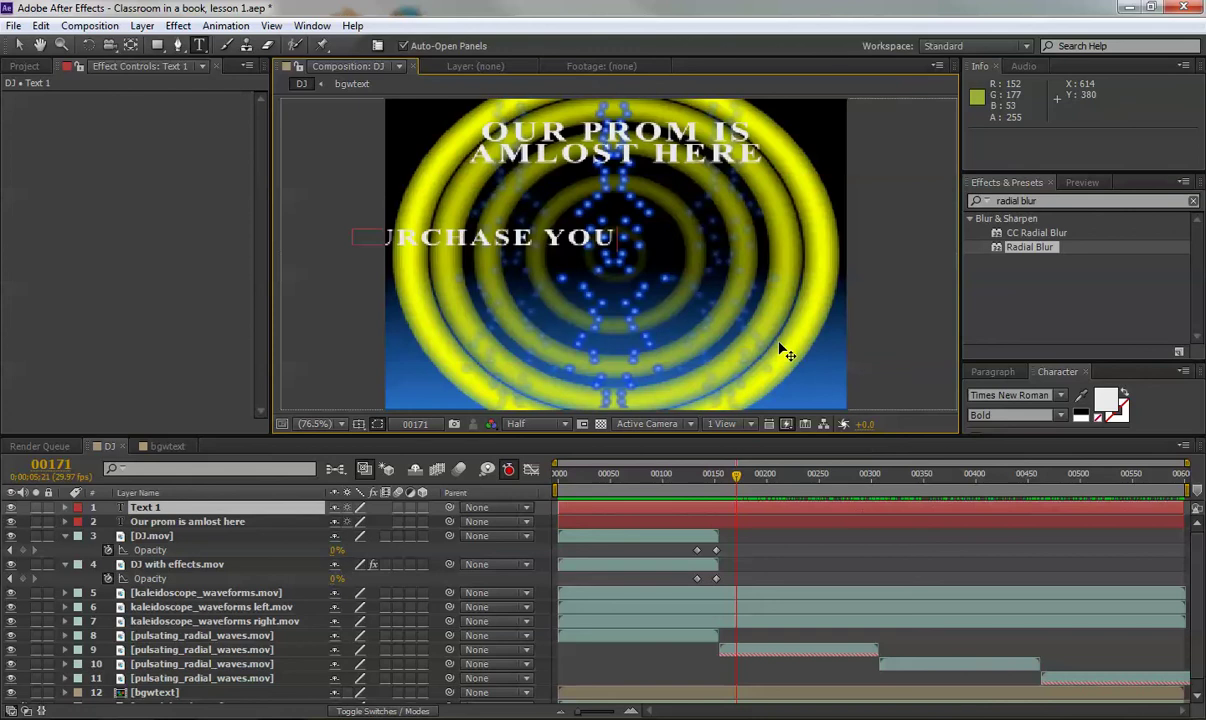
{"action": "type", "text": "R TICKES"}
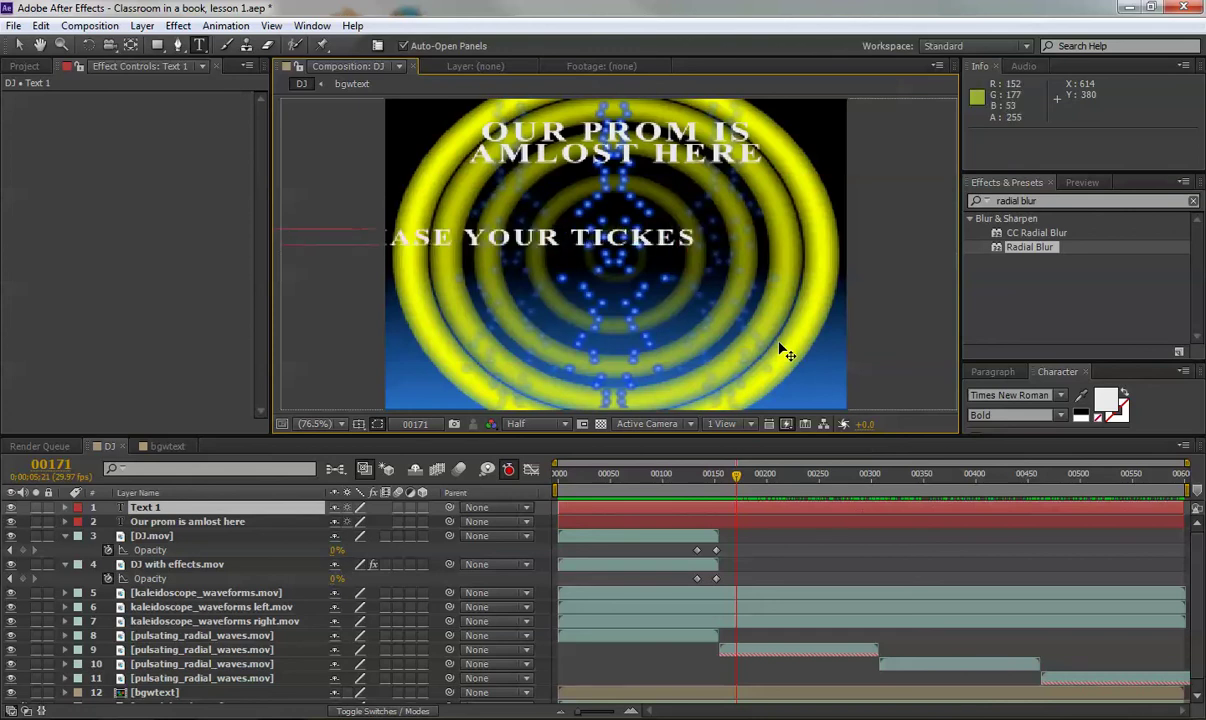
{"action": "type", "text": "TS"}
{"action": "key", "text": "Return"}
{"action": "type", "text": "FROM THE TREASUER"}
{"action": "key", "text": "BackSpace"}
{"action": "key", "text": "BackSpace"}
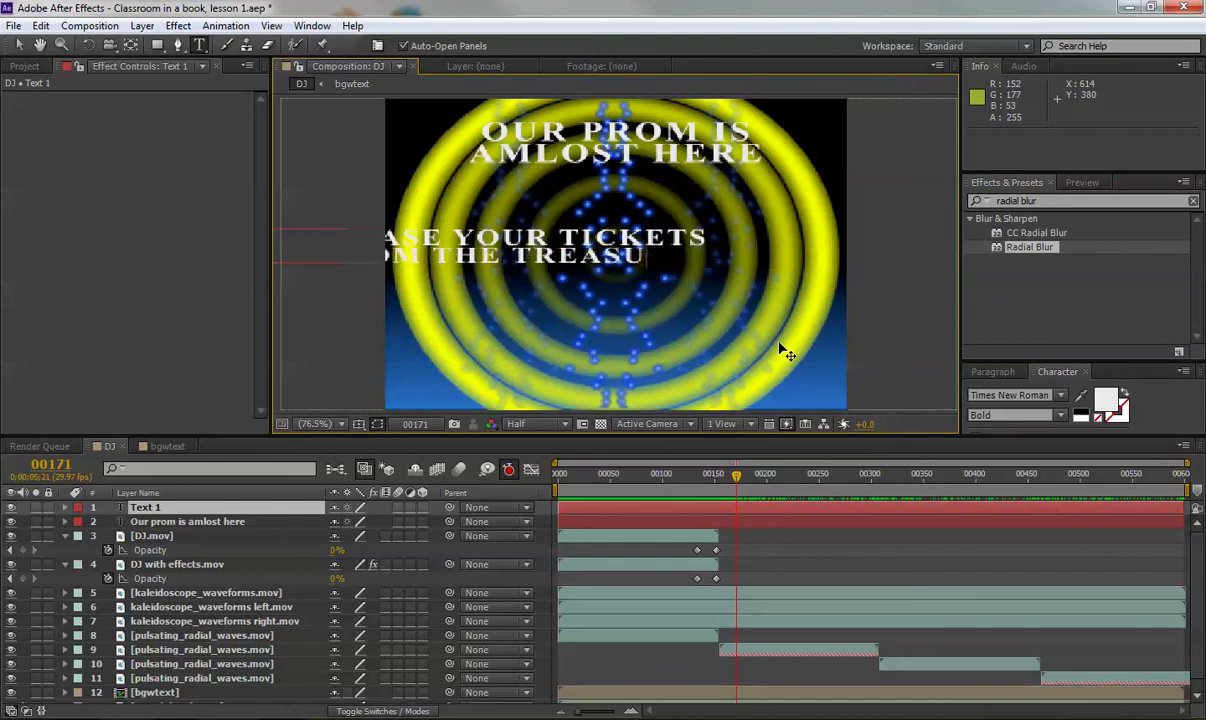
{"action": "type", "text": "RE"}
{"action": "key", "text": "BackSpace"}
{"action": "key", "text": "BackSpace"}
{"action": "type", "text": "RER'S OFFIC"}
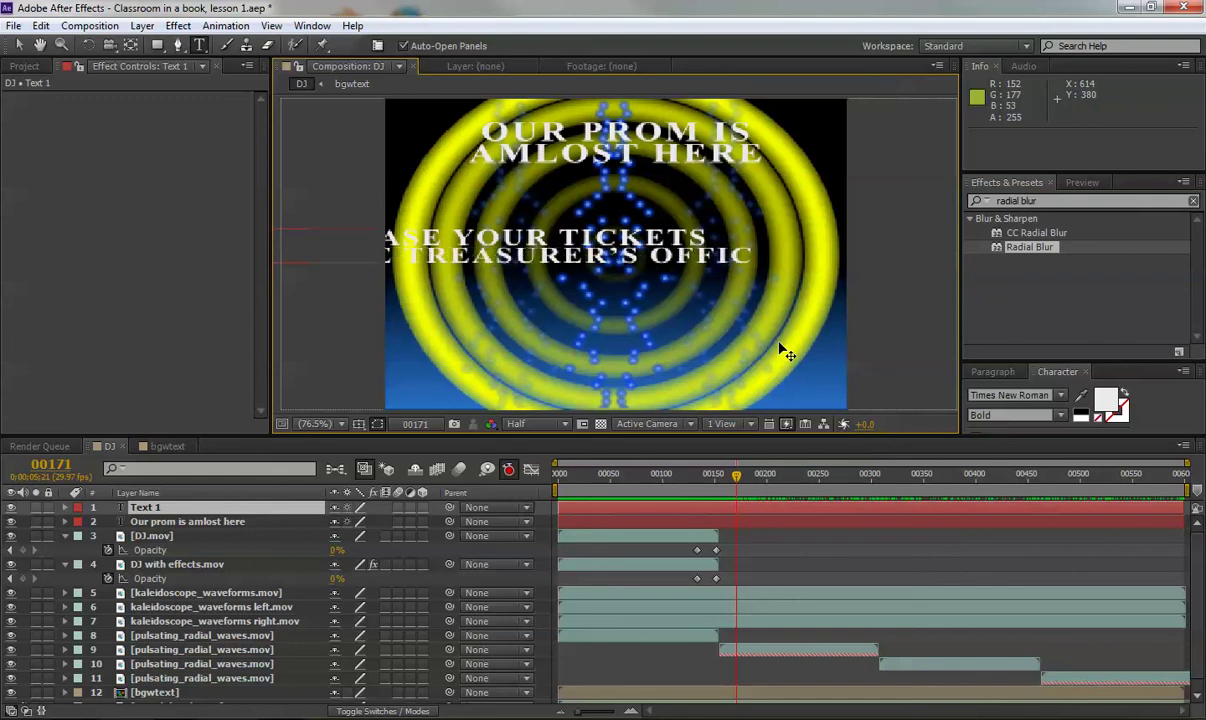
{"action": "type", "text": "E"}
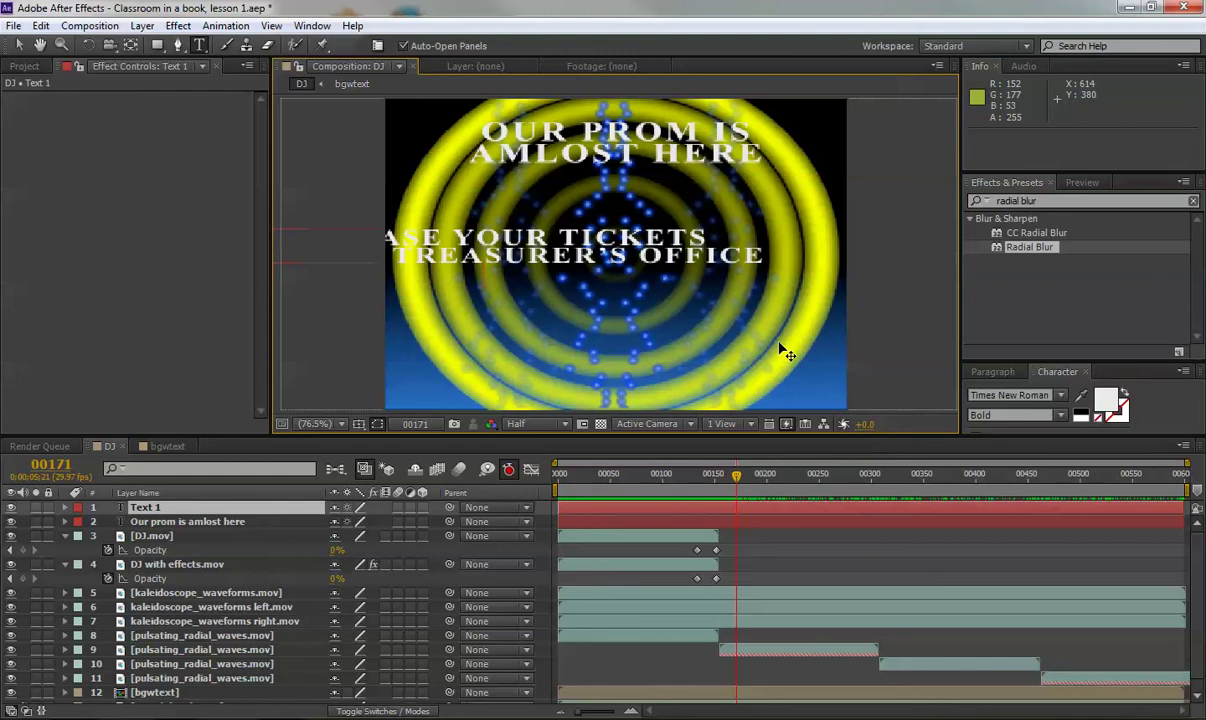
Add the third line and rejoin 'OFFICE TODAY!' onto one line.
{"action": "key", "text": "Return"}
{"action": "type", "text": "TODAY"}
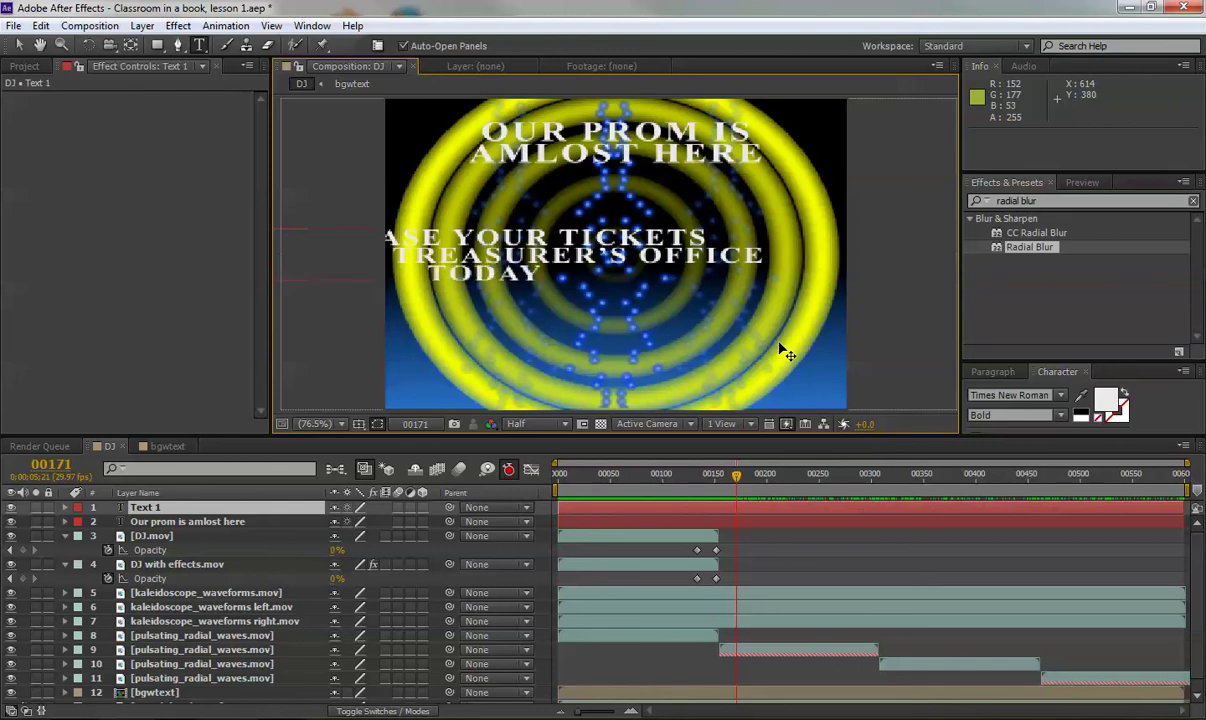
{"action": "type", "text": "!"}
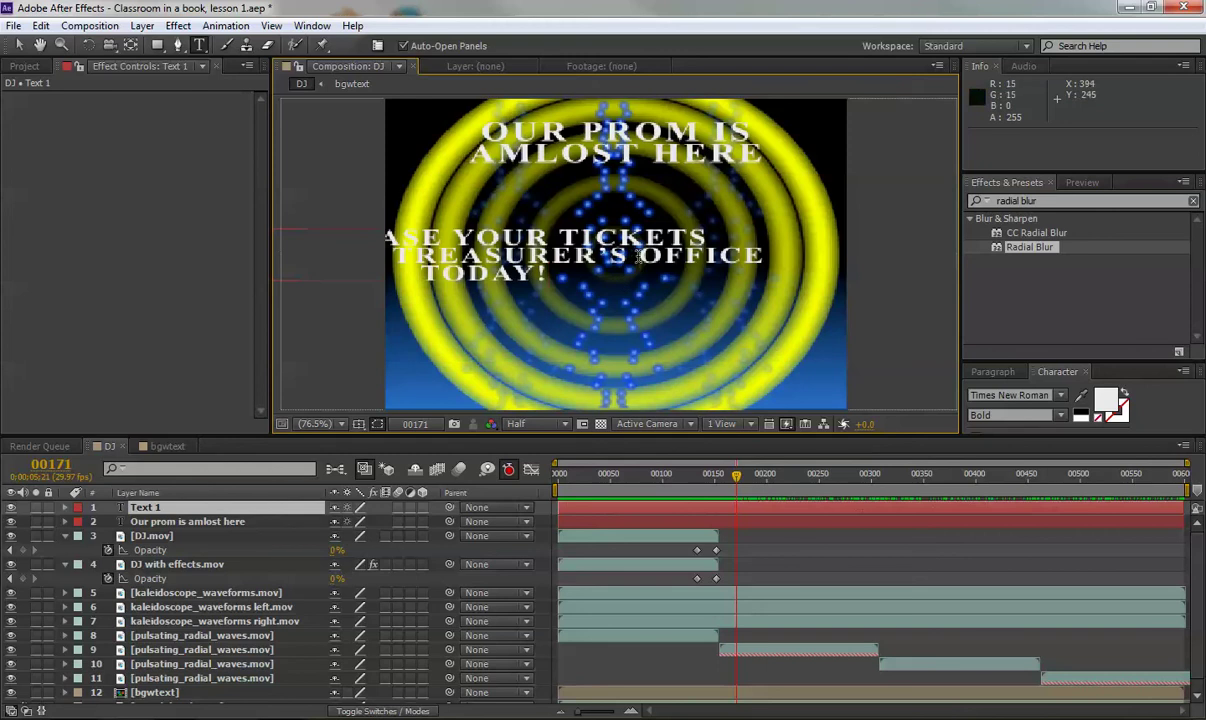
{"action": "left_click", "coordinate": [638, 257]}
{"action": "key", "text": "Return"}
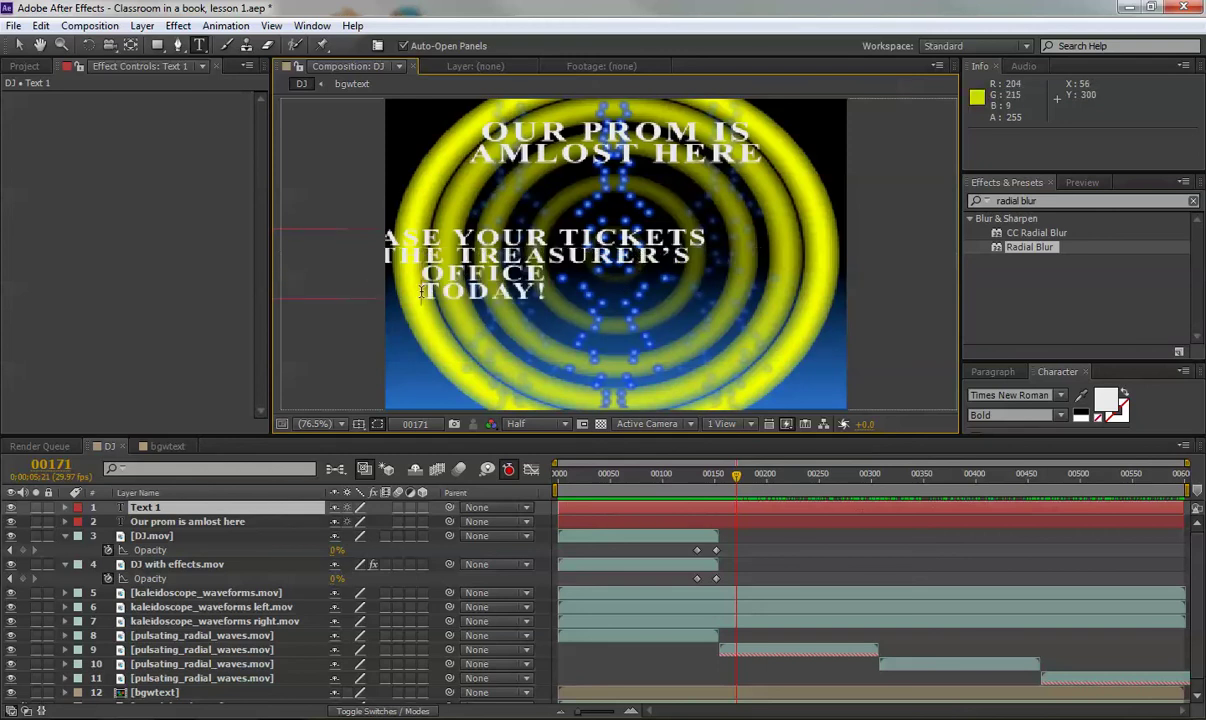
{"action": "key", "text": "BackSpace"}
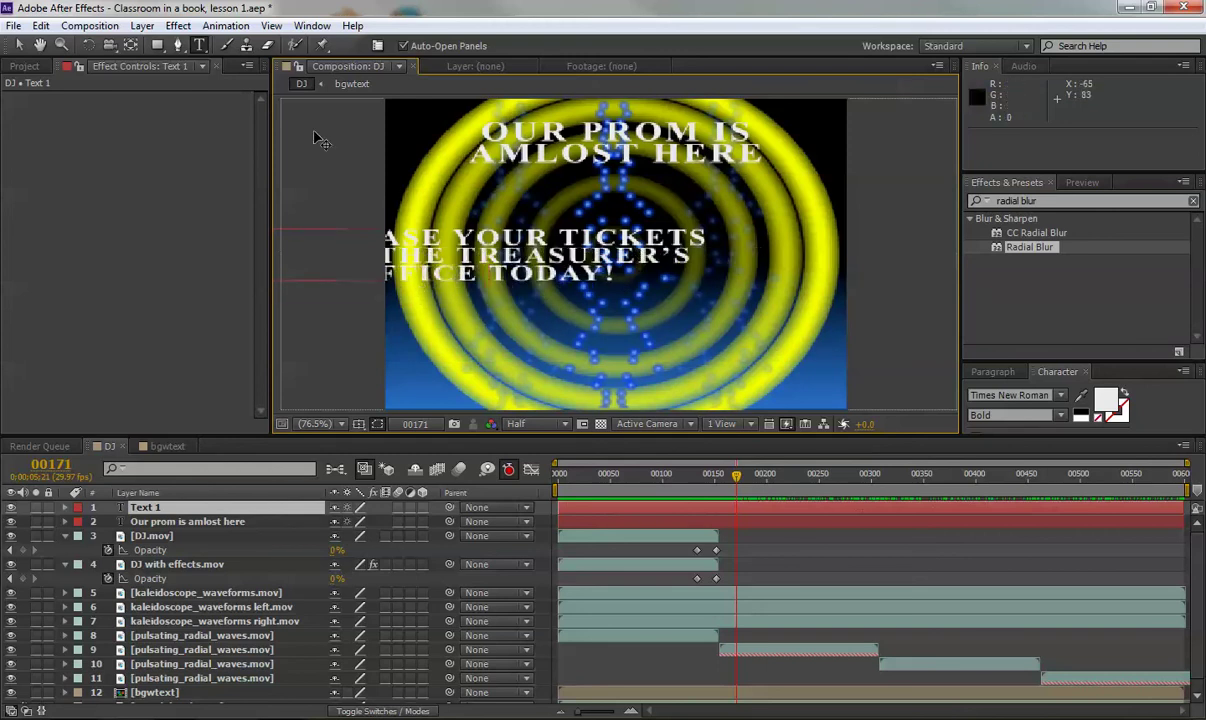
Move the ticket text over the rings, scale it narrower and taller, and enlarge the Character panel.
{"action": "left_click", "coordinate": [19, 45]}
{"action": "mouse_move", "coordinate": [442, 233]}
{"action": "left_mouse_down"}
{"action": "mouse_move", "coordinate": [589, 263]}
{"action": "mouse_move", "coordinate": [576, 265]}
{"action": "left_mouse_up"}
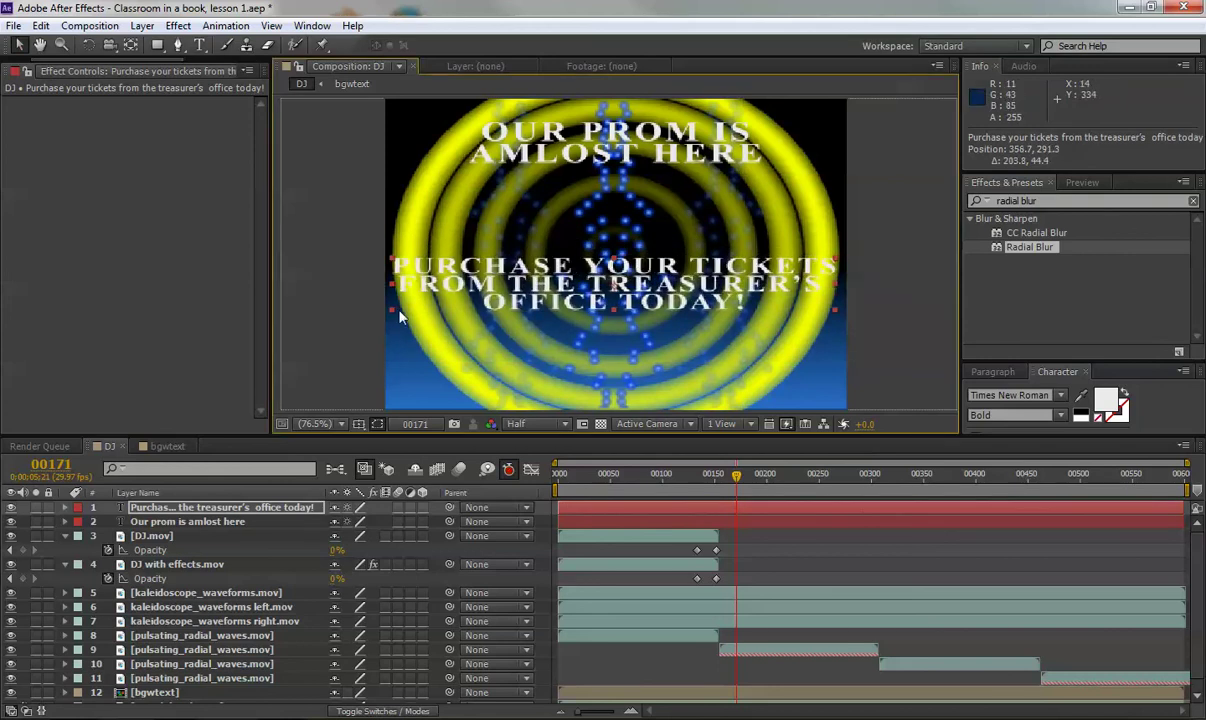
{"action": "left_click_drag", "start_coordinate": [836, 262], "coordinate": [816, 245]}
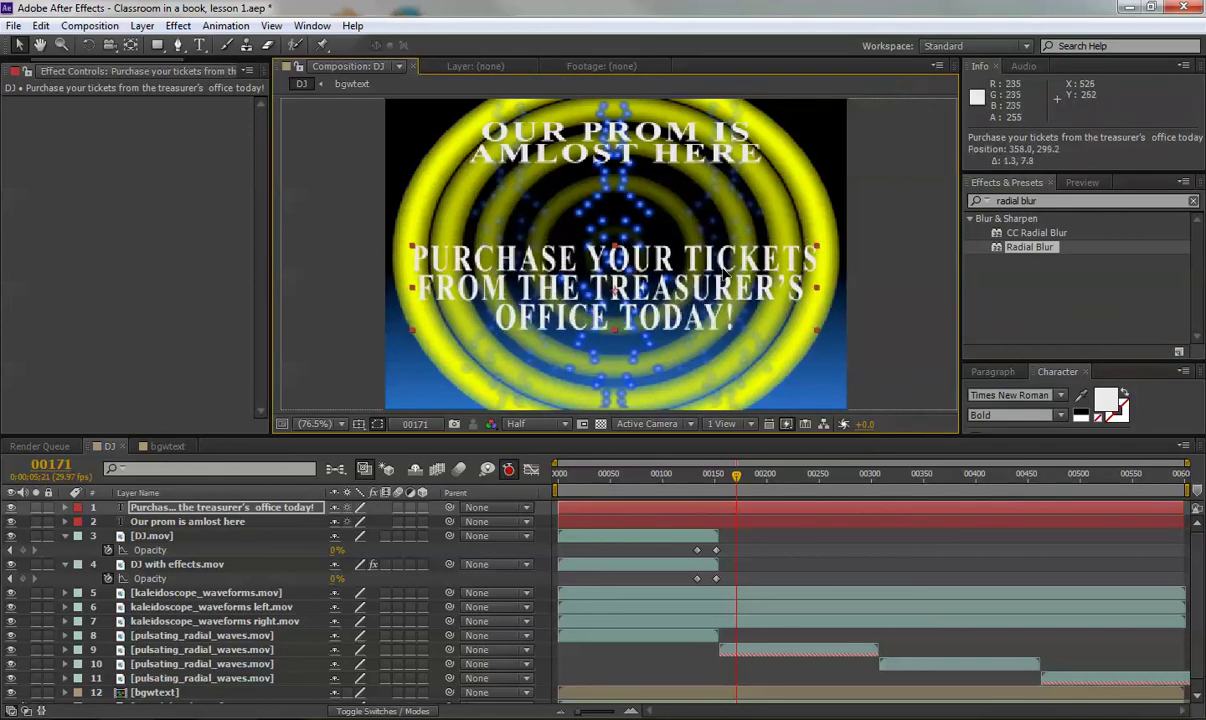
{"action": "left_click_drag", "start_coordinate": [725, 270], "coordinate": [634, 291]}
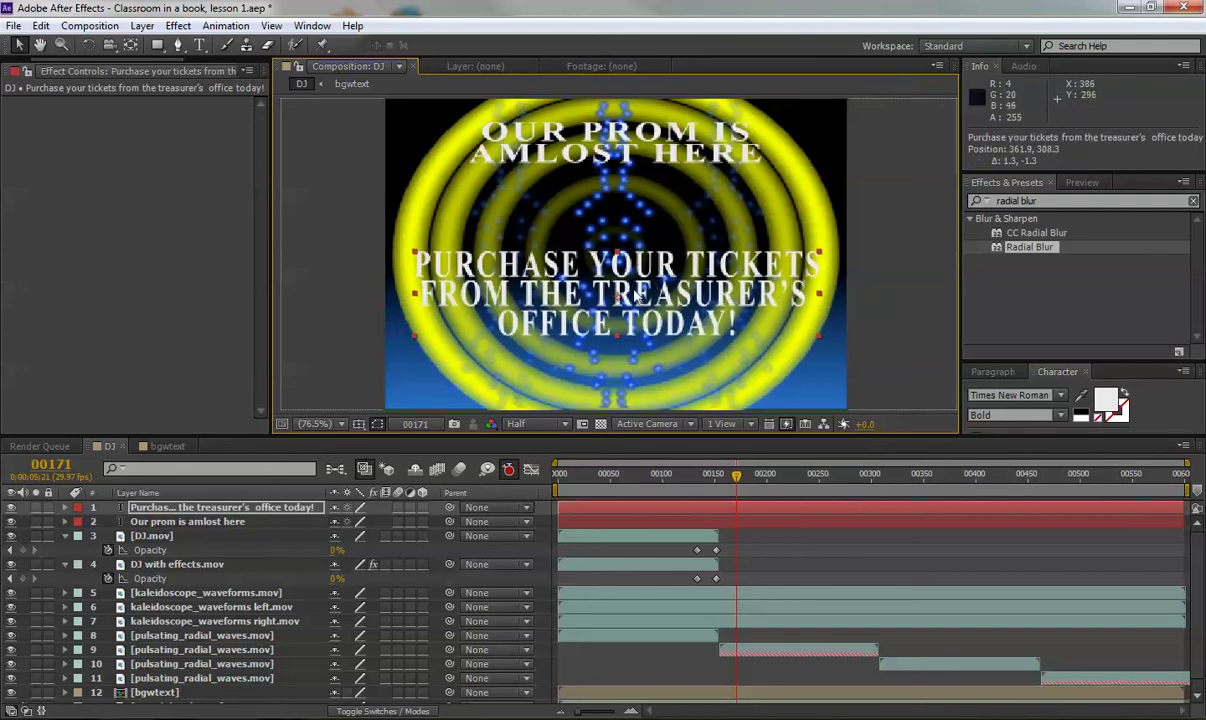
{"action": "left_click_drag", "start_coordinate": [630, 297], "coordinate": [631, 297]}
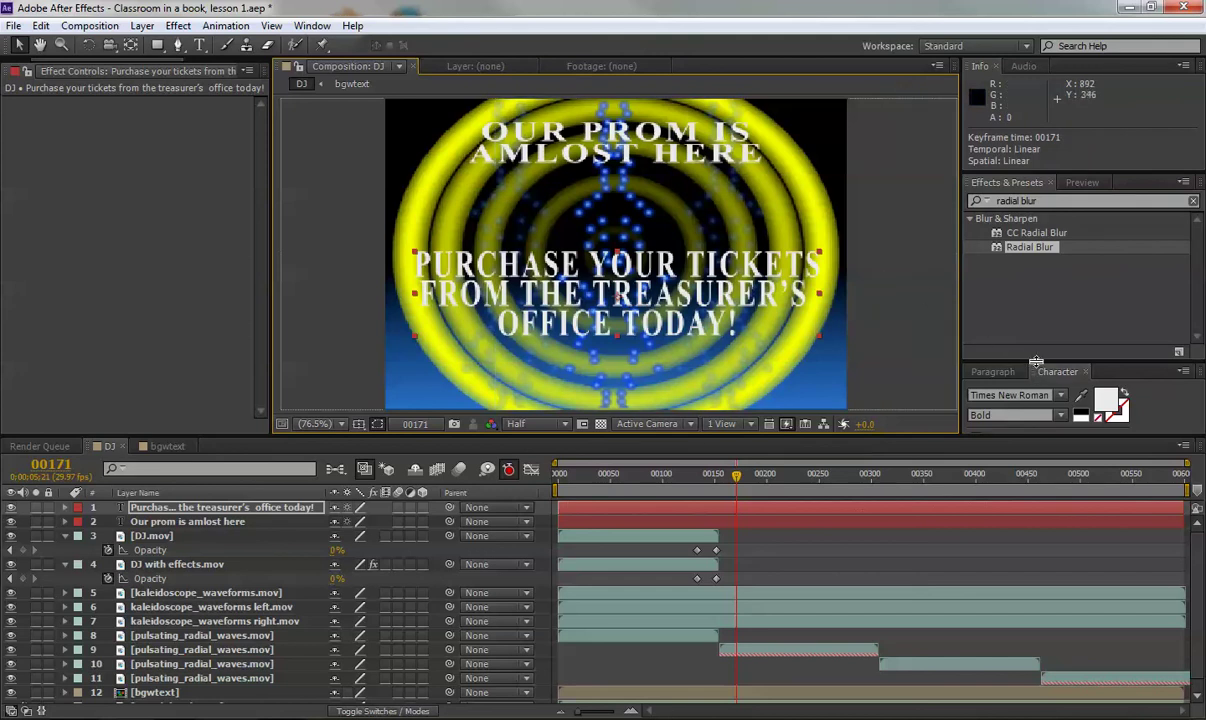
{"action": "left_click_drag", "start_coordinate": [1036, 361], "coordinate": [1036, 257]}
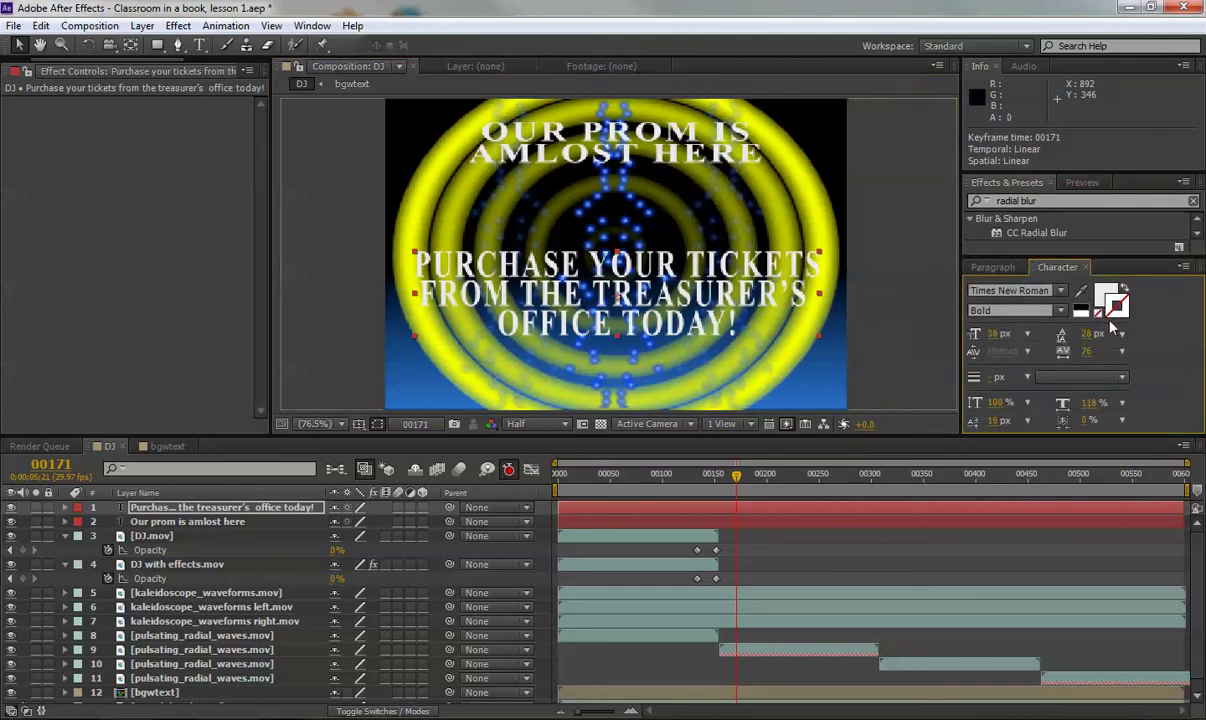
Give the white ticket text a 1 px black stroke over its fill.
{"action": "left_click", "coordinate": [1114, 313]}
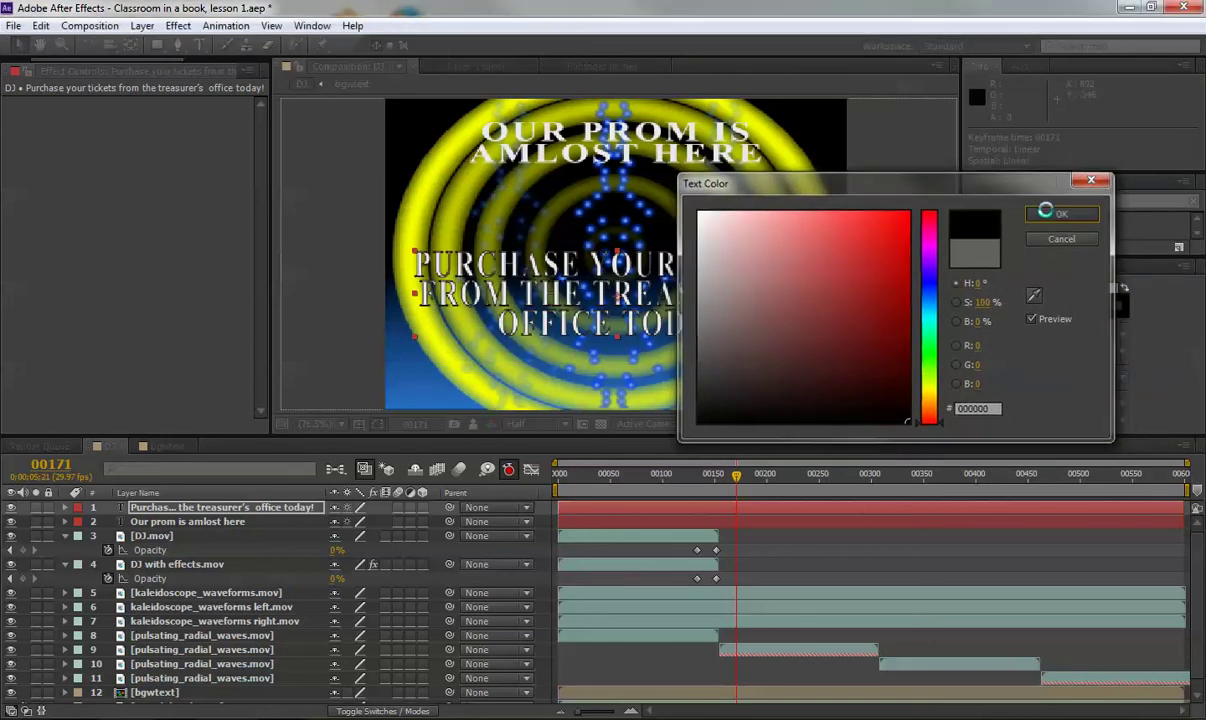
{"action": "left_click", "coordinate": [1062, 213]}
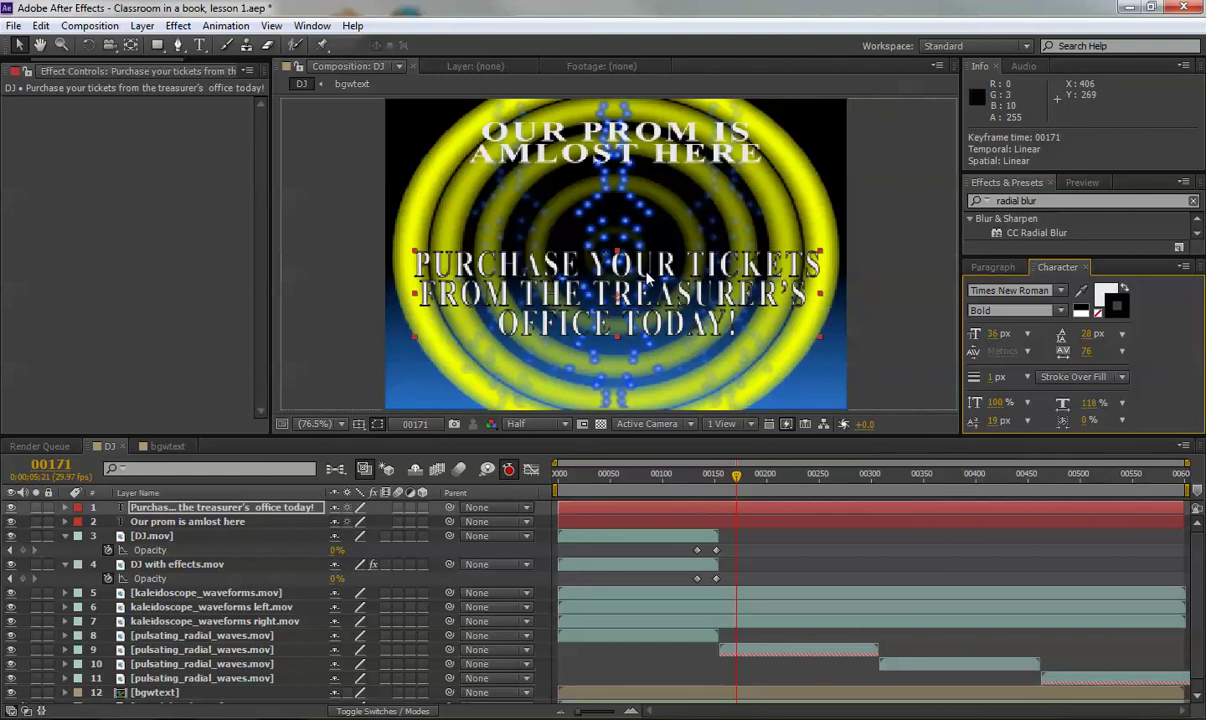
{"action": "mouse_move", "coordinate": [737, 476]}
{"action": "left_mouse_down"}
{"action": "mouse_move", "coordinate": [799, 478]}
{"action": "mouse_move", "coordinate": [769, 481]}
{"action": "left_mouse_up"}
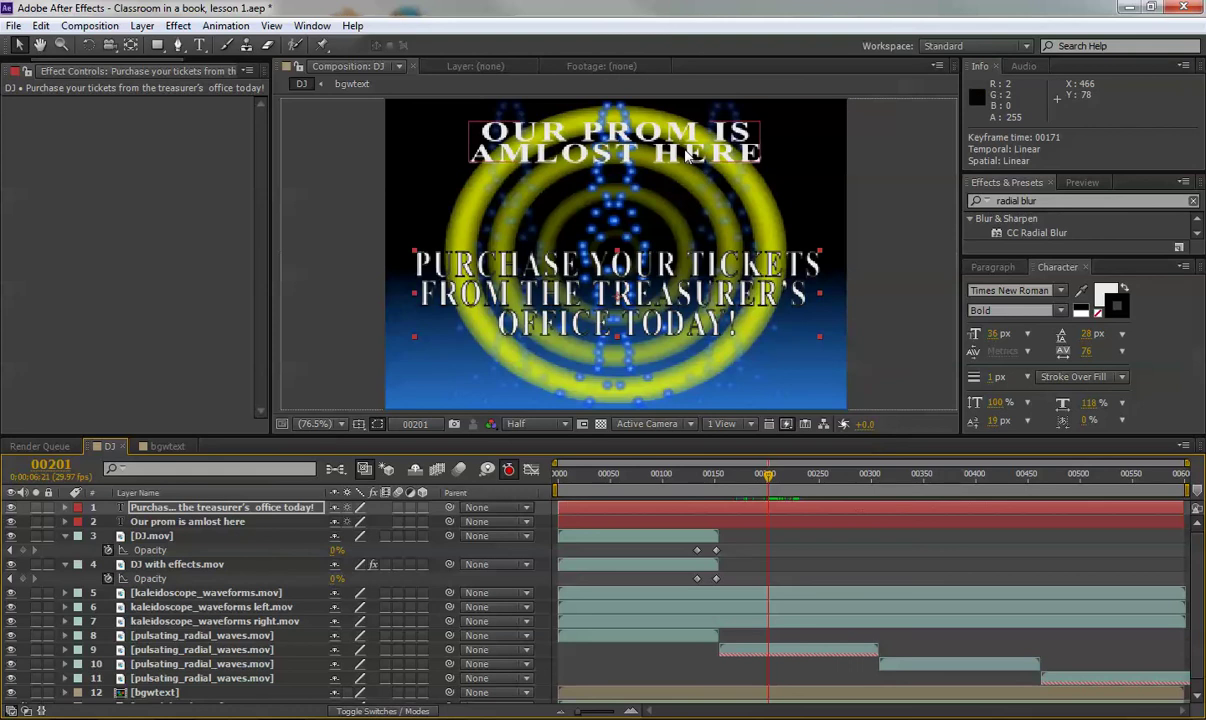
Change the prom title's stroke colour to purple #6501CC.
{"action": "left_click", "coordinate": [228, 523]}
{"action": "left_click", "coordinate": [1110, 312]}
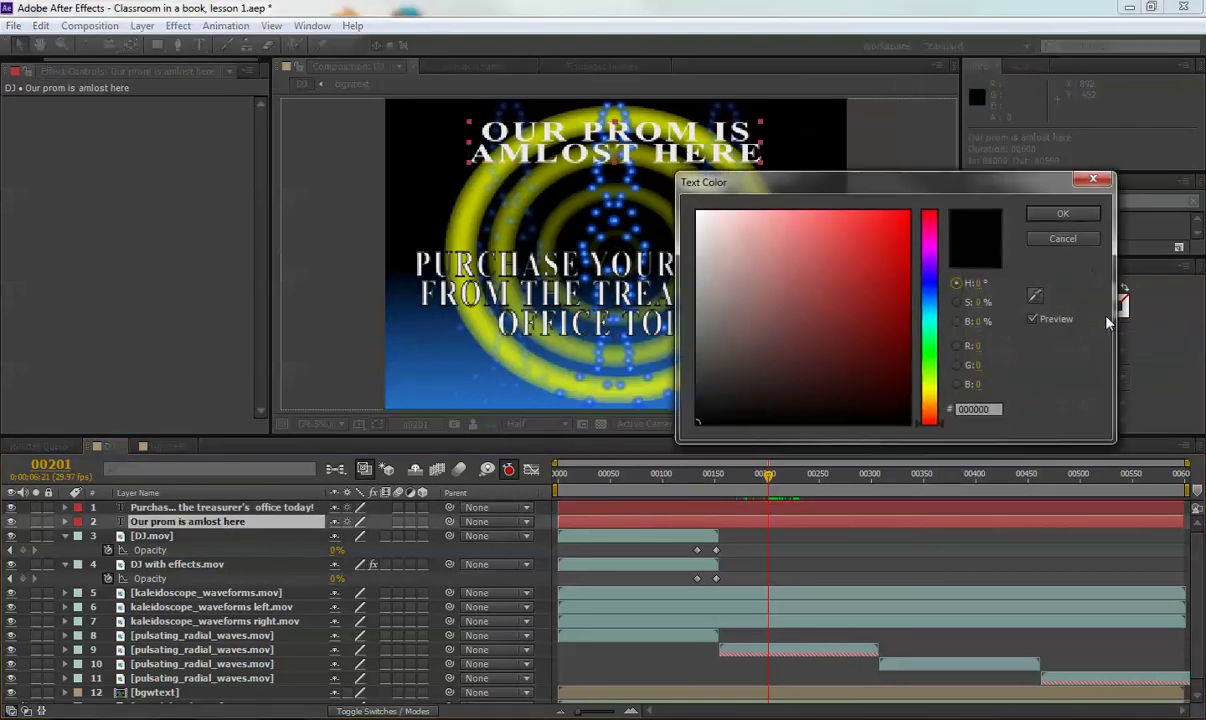
{"action": "left_click", "coordinate": [930, 265]}
{"action": "left_click", "coordinate": [894, 293]}
{"action": "left_click_drag", "start_coordinate": [896, 291], "coordinate": [907, 252]}
{"action": "left_click", "coordinate": [1052, 213]}
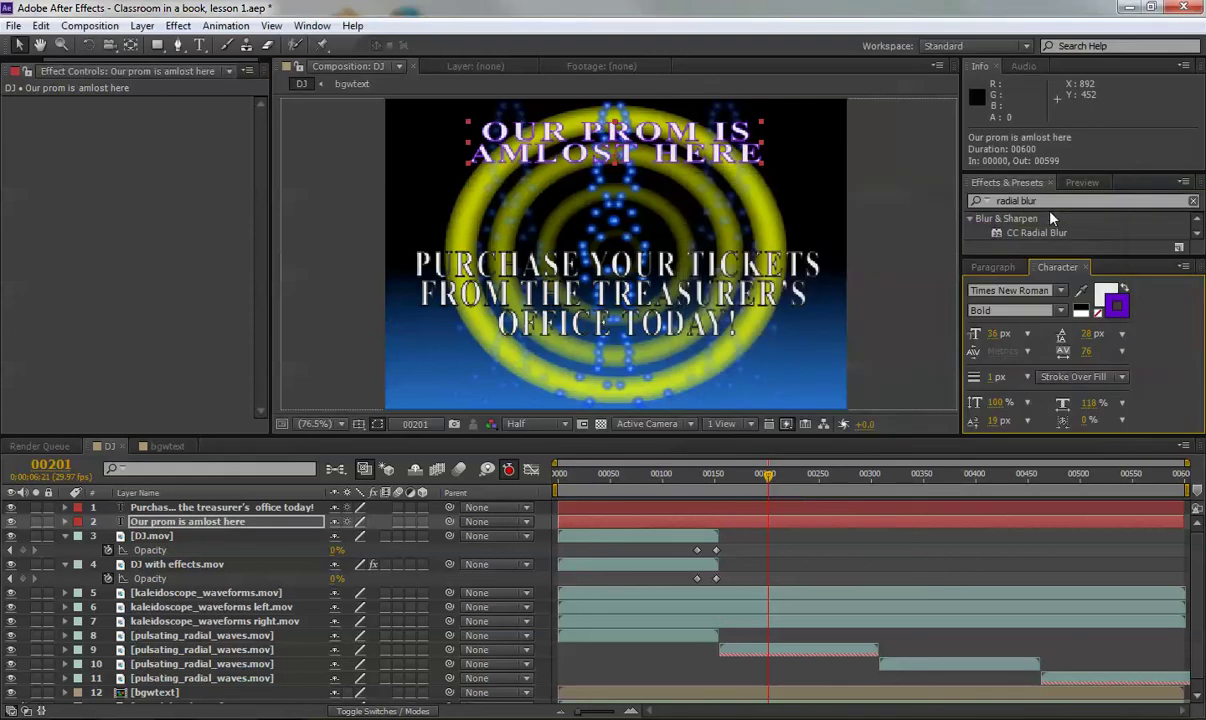
{"action": "left_click", "coordinate": [684, 477]}
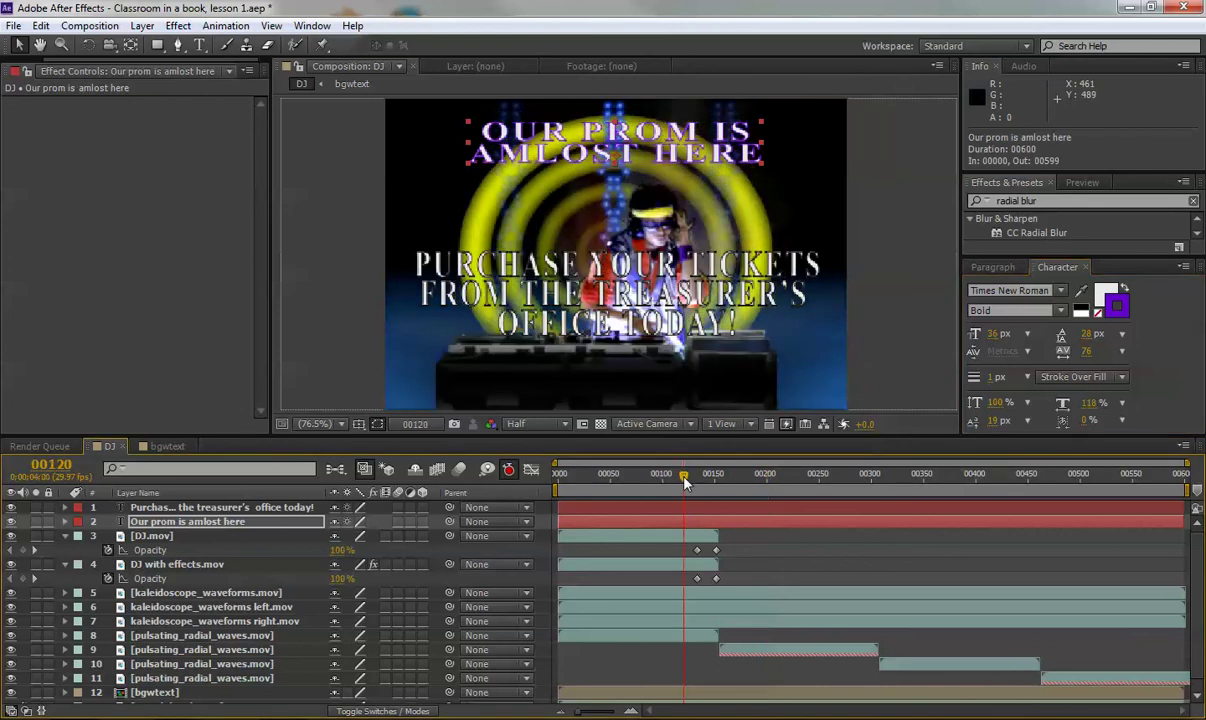
Set preview resolution to Full and trim the ticket text to start near frame 148.
{"action": "left_click", "coordinate": [530, 424]}
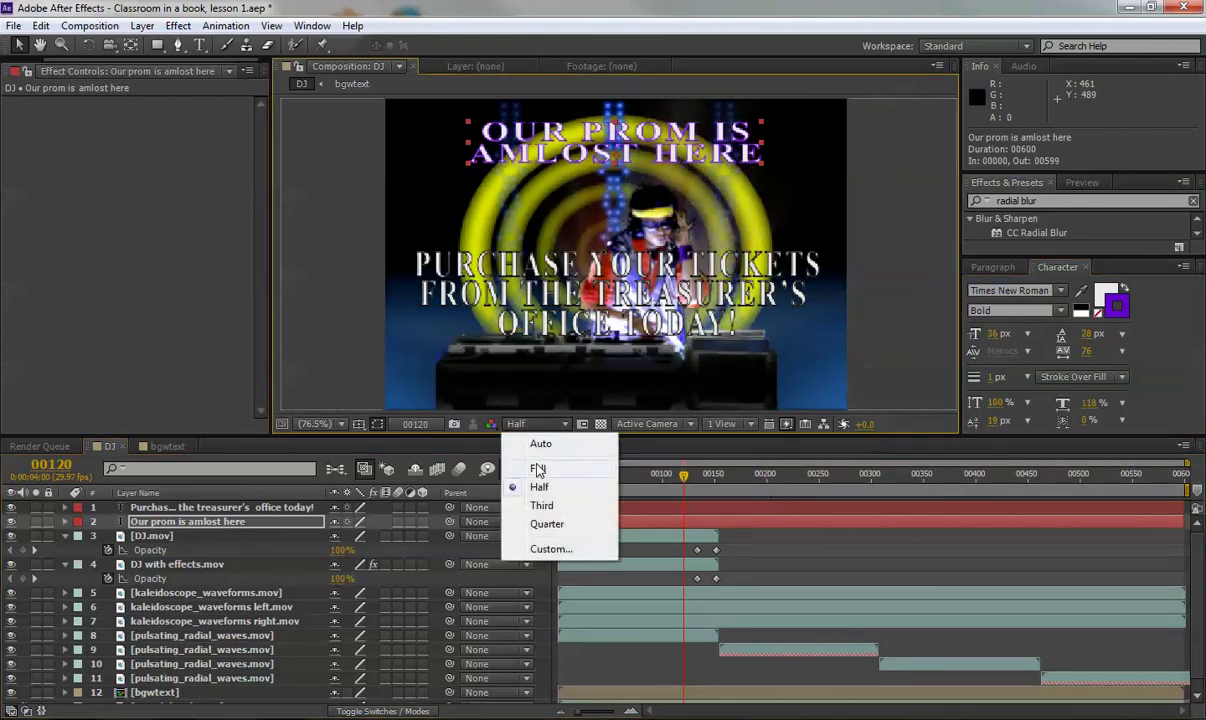
{"action": "left_click", "coordinate": [540, 466]}
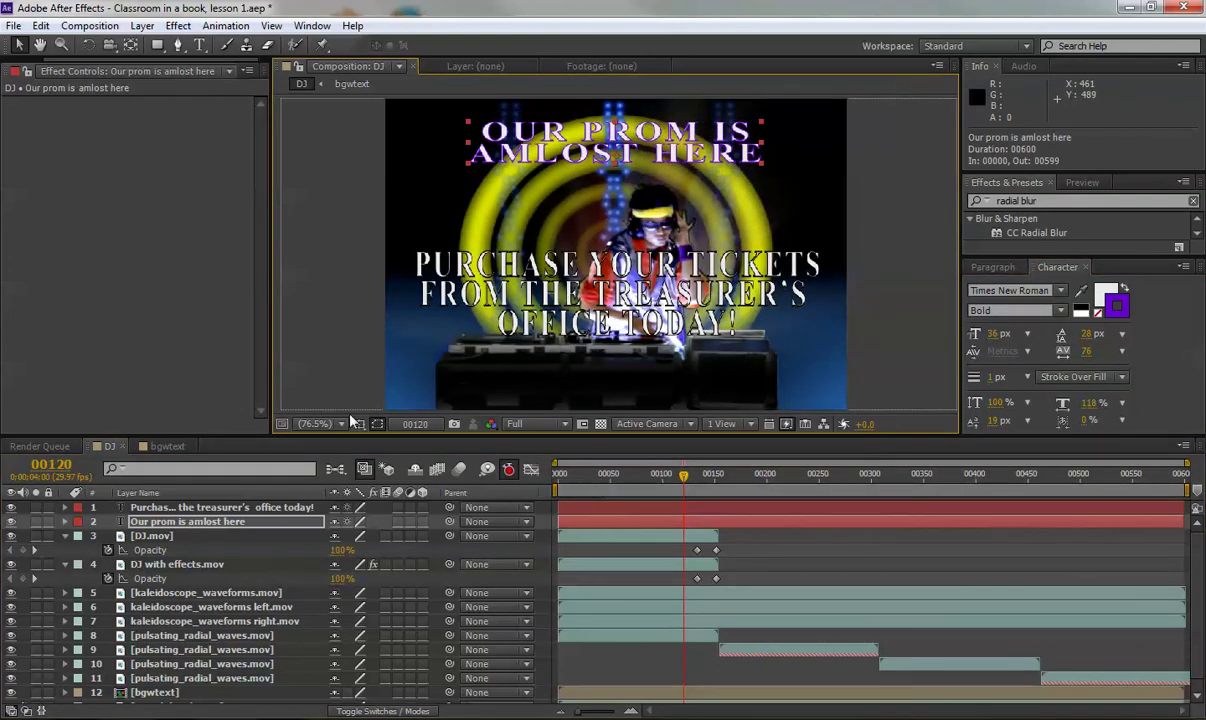
{"action": "left_click", "coordinate": [250, 536]}
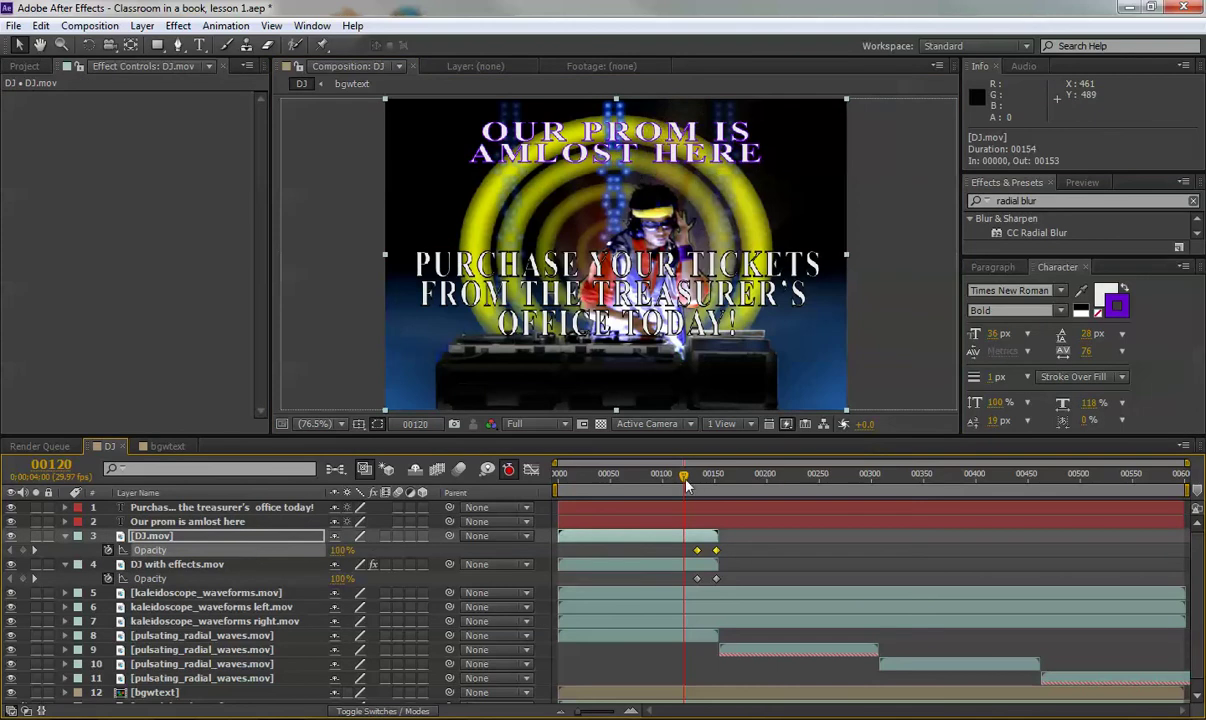
{"action": "left_click_drag", "start_coordinate": [685, 480], "coordinate": [705, 482]}
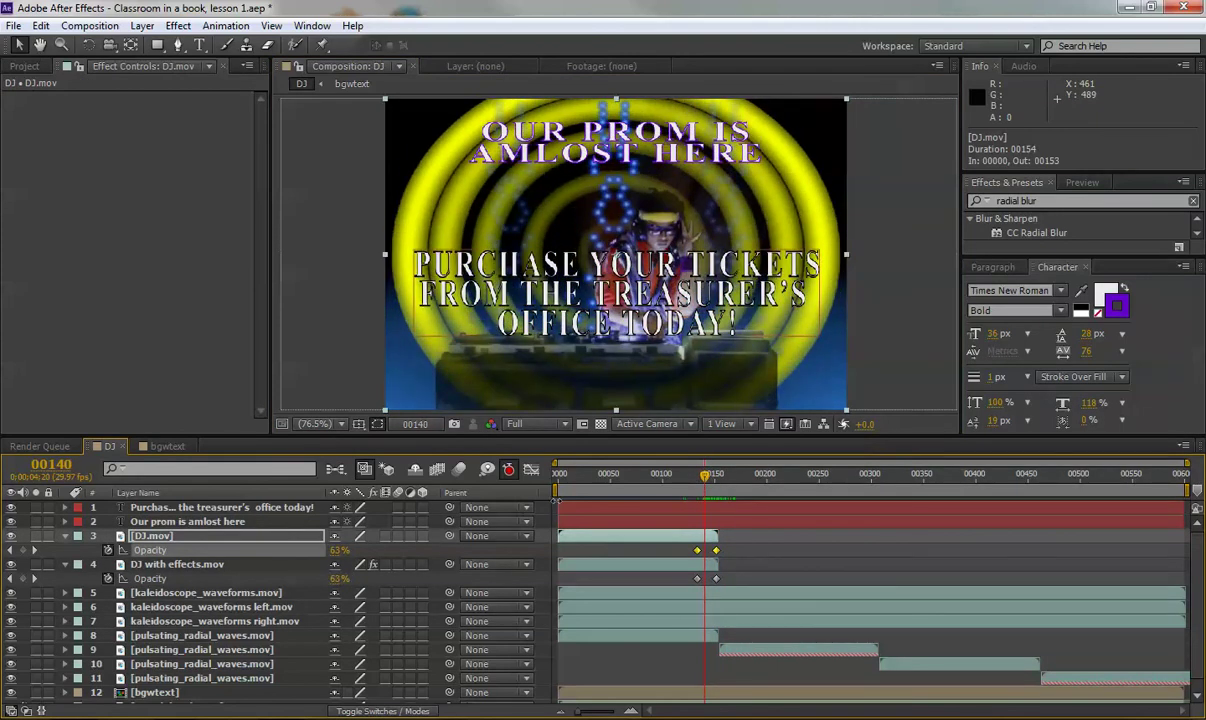
{"action": "left_click_drag", "start_coordinate": [560, 507], "coordinate": [713, 507]}
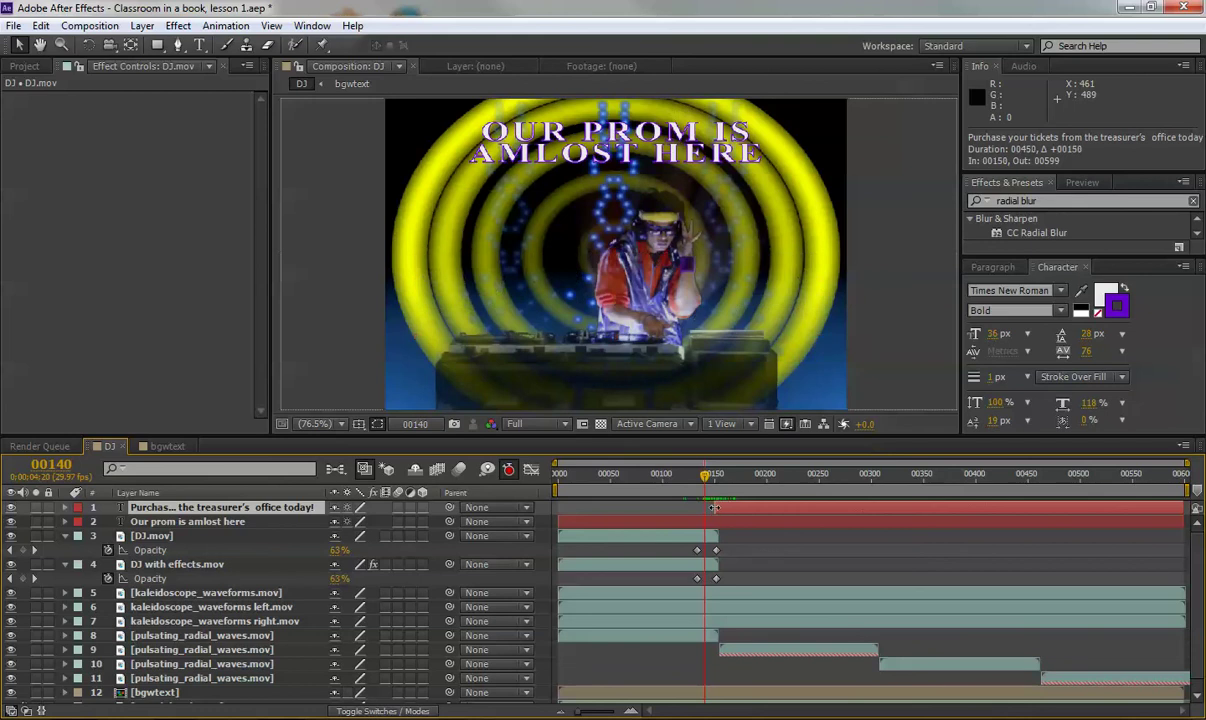
{"action": "left_click_drag", "start_coordinate": [716, 508], "coordinate": [718, 481]}
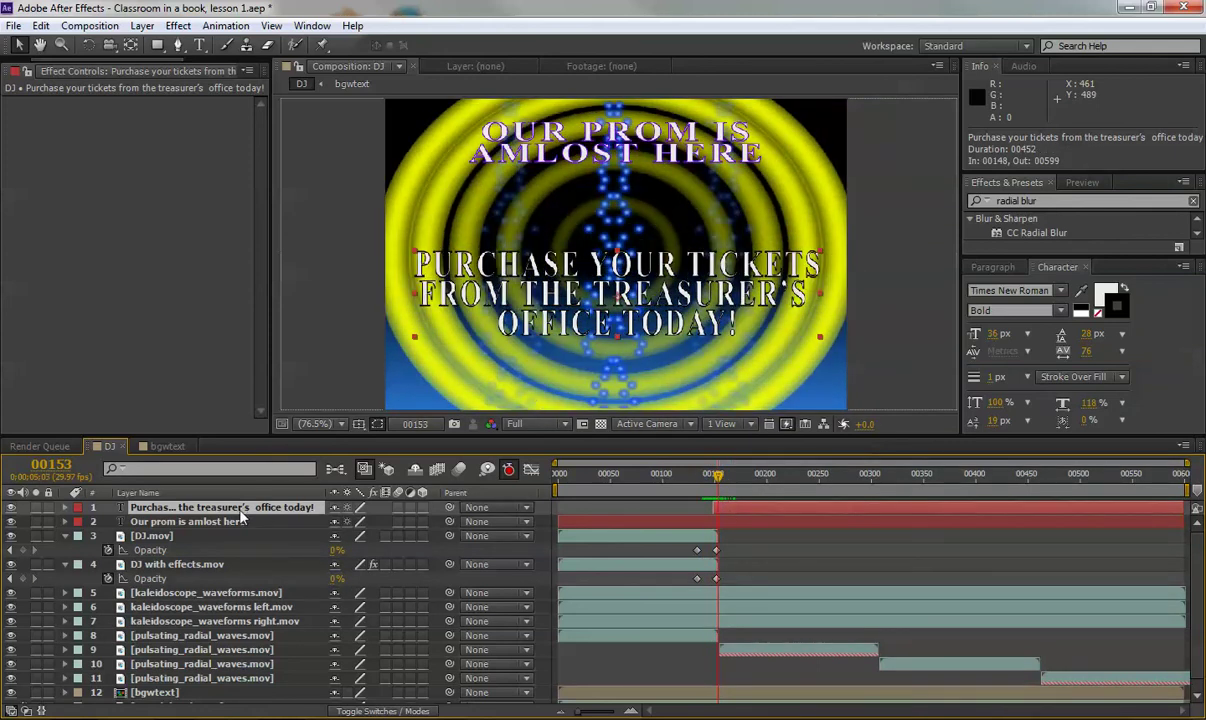
Keyframe the ticket text's opacity from 0% at frame 150 to 100% at frame 170.
{"action": "key", "text": "alt+shift+t"}
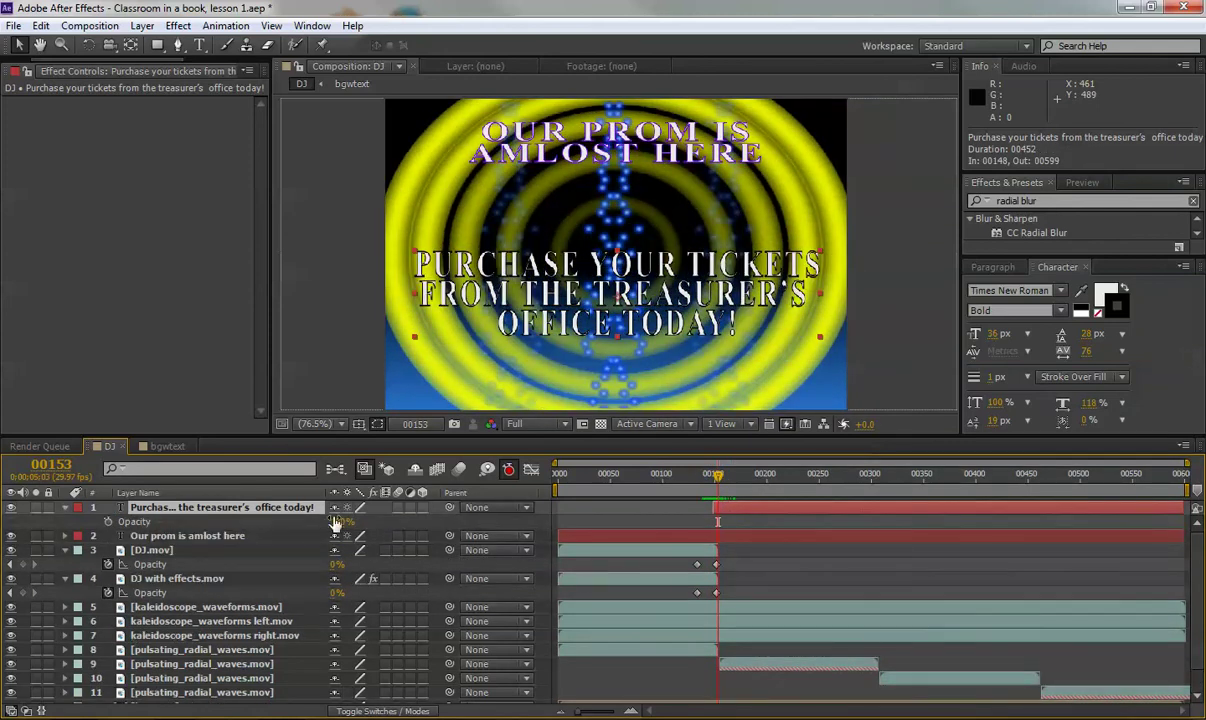
{"action": "key", "text": "space"}
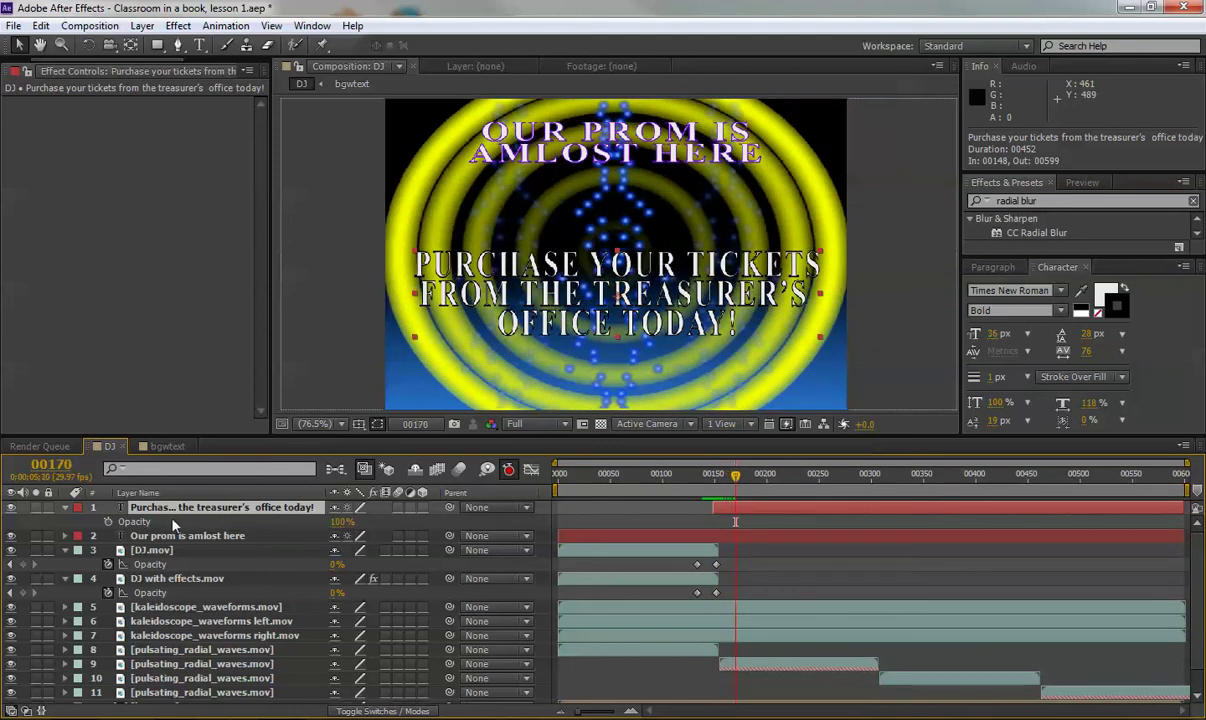
{"action": "left_click", "coordinate": [107, 522]}
{"action": "left_click_drag", "start_coordinate": [735, 476], "coordinate": [720, 484]}
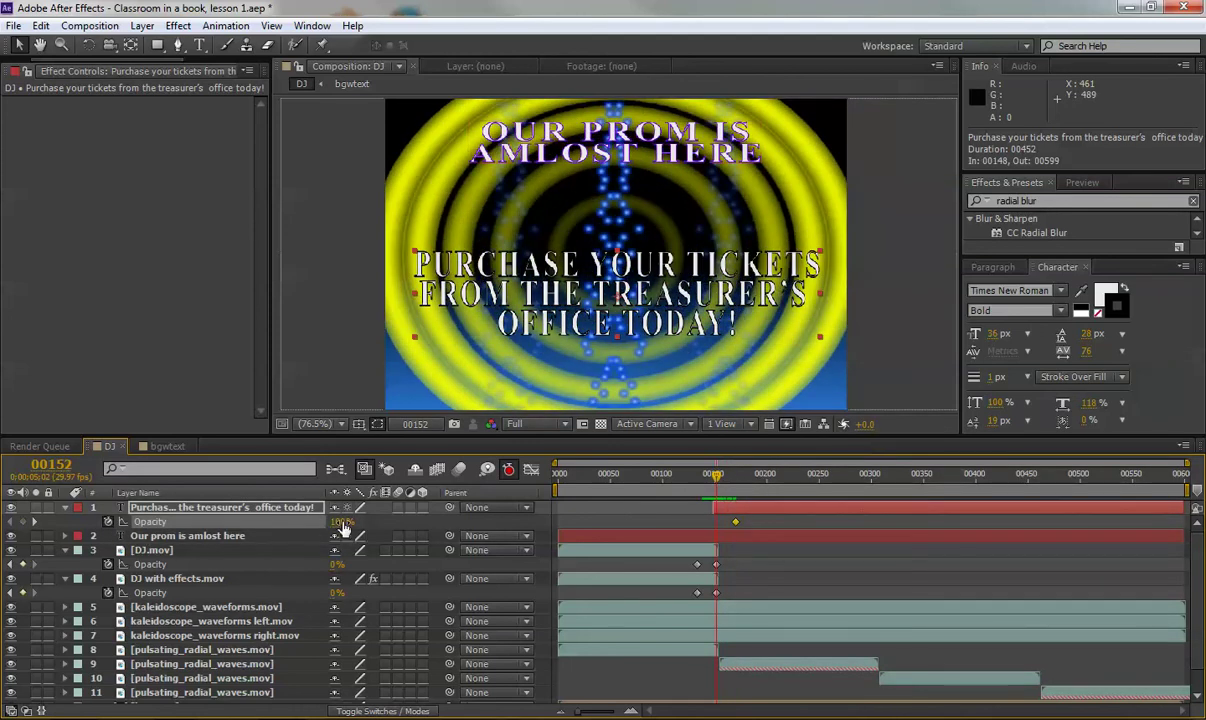
{"action": "left_click_drag", "start_coordinate": [340, 522], "coordinate": [238, 530]}
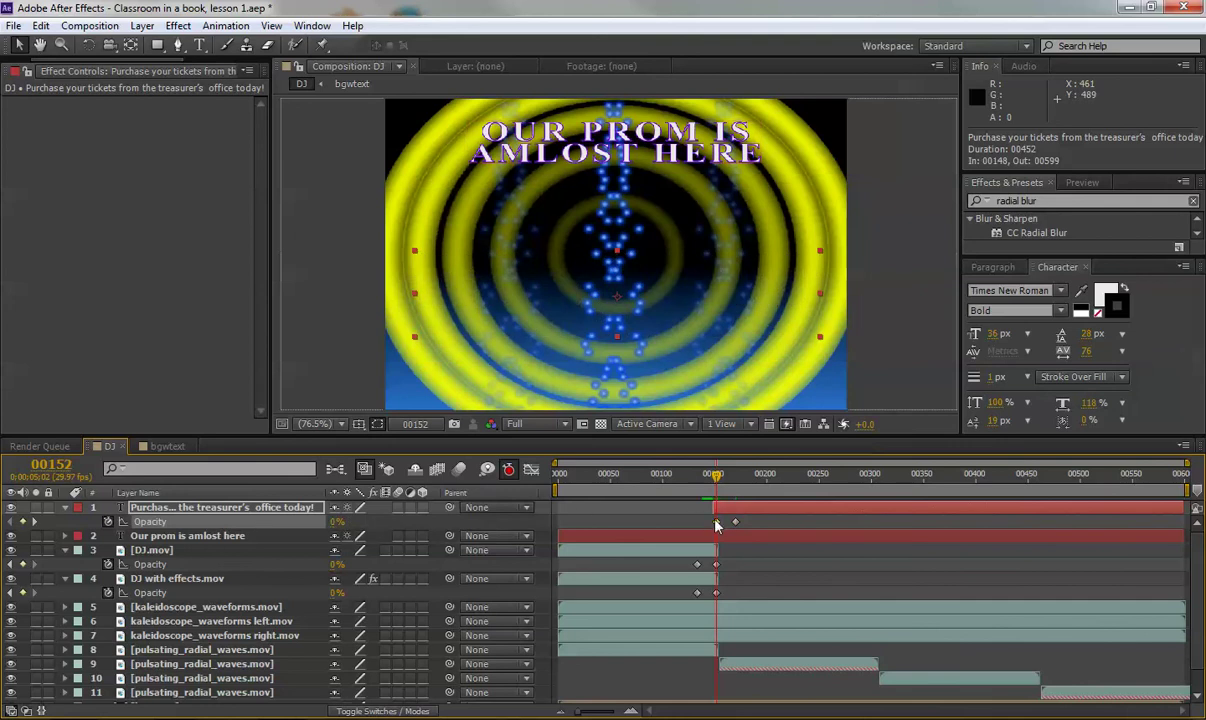
{"action": "left_click_drag", "start_coordinate": [716, 522], "coordinate": [714, 522]}
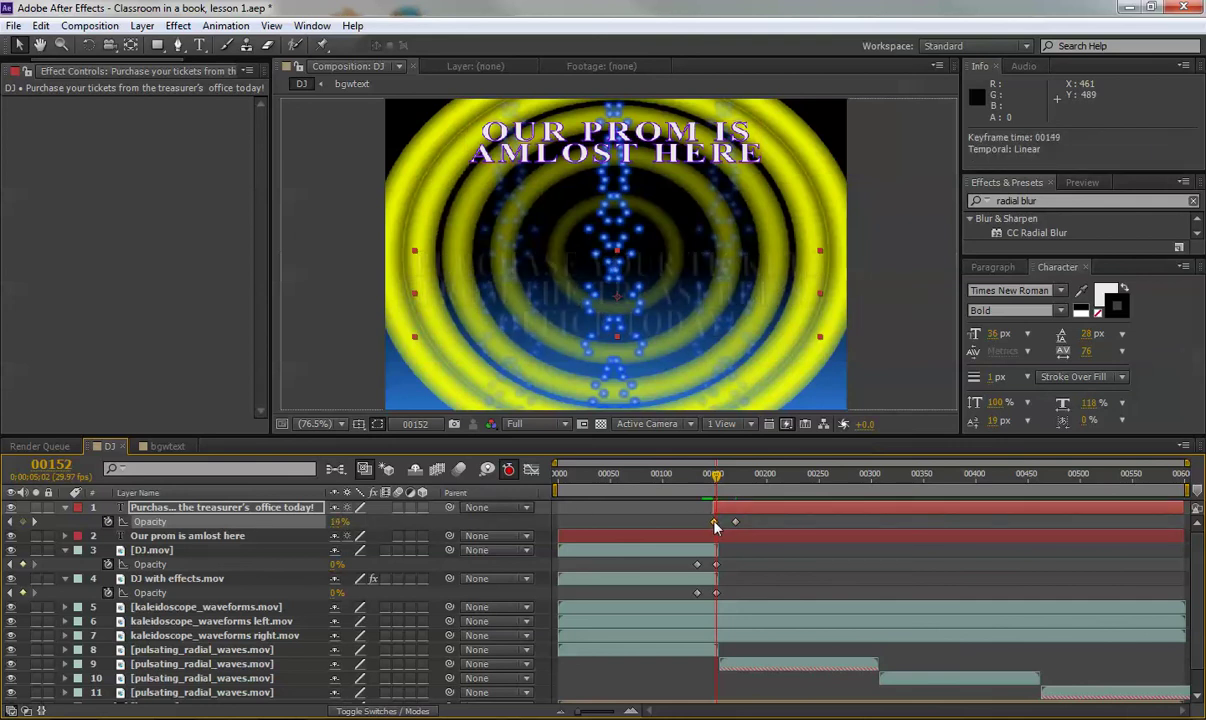
{"action": "left_click_drag", "start_coordinate": [716, 475], "coordinate": [668, 481]}
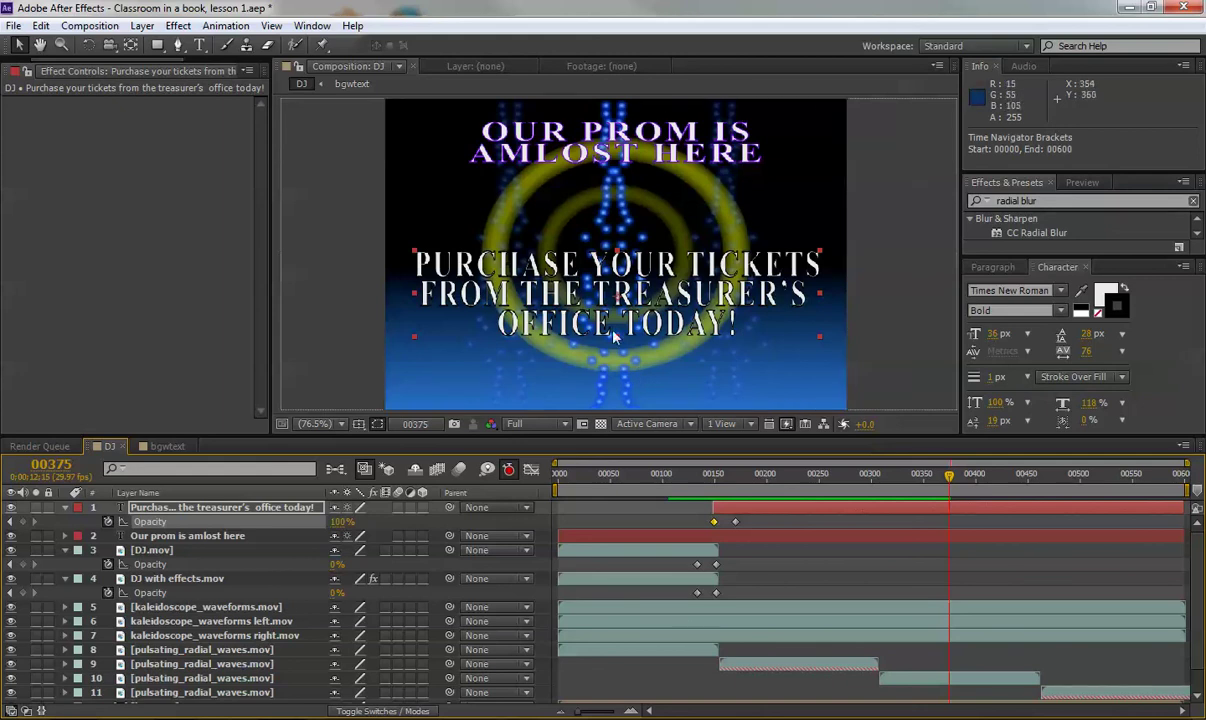
Preview the composition from the start.
{"action": "key", "text": "Home"}
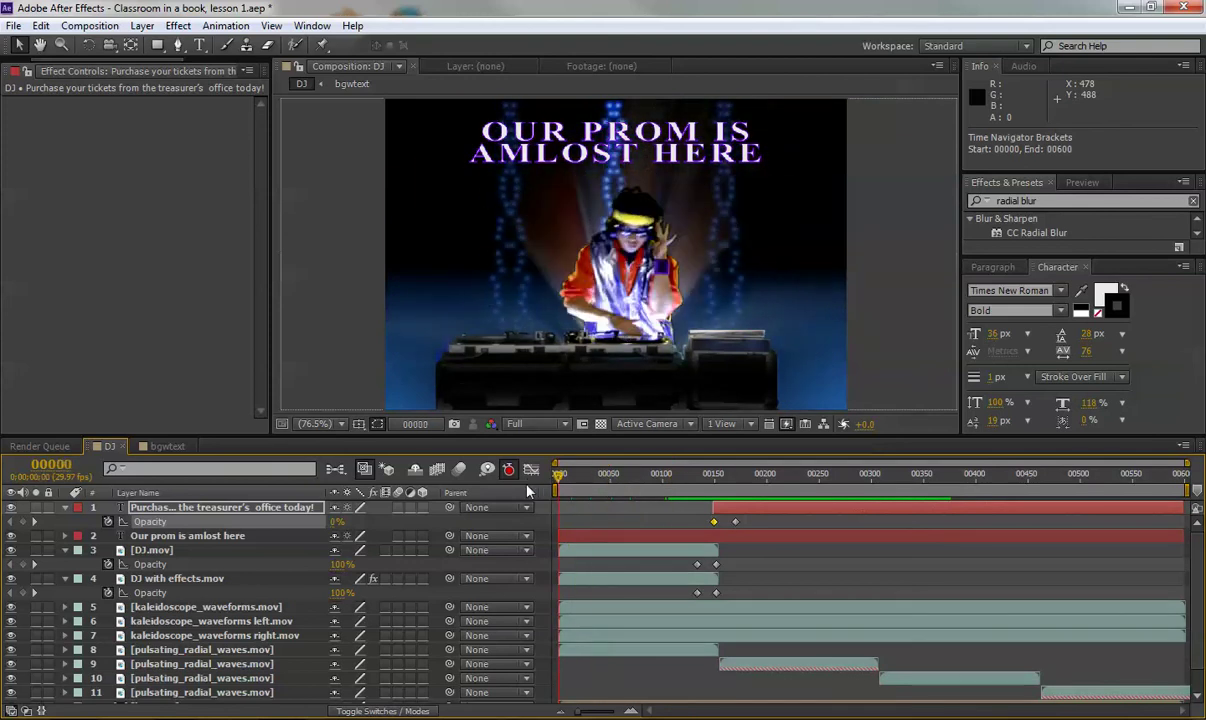
{"action": "key", "text": "space"}
{"action": "key", "text": "space"}
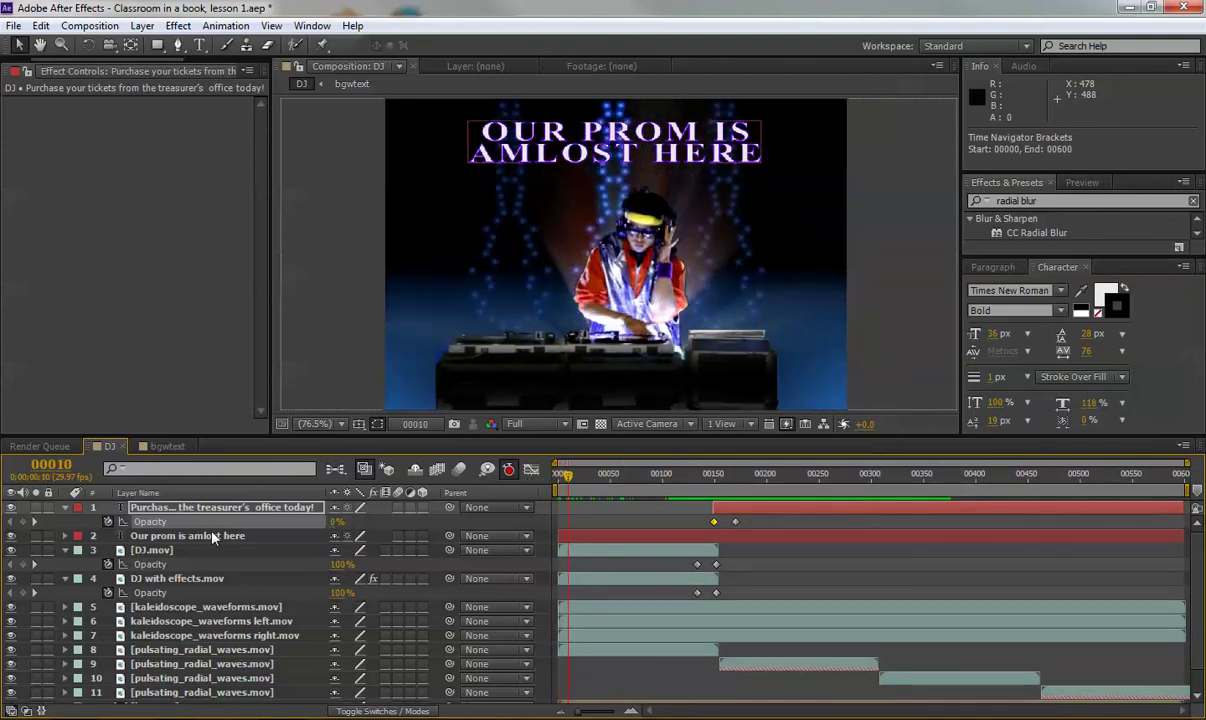
Correct 'AMLOST' to 'ALMOST' in the prom title text.
{"action": "double_click", "coordinate": [213, 538]}
{"action": "left_click", "coordinate": [551, 153]}
{"action": "key", "text": "BackSpace"}
{"action": "key", "text": "BackSpace"}
{"action": "type", "text": "LM"}
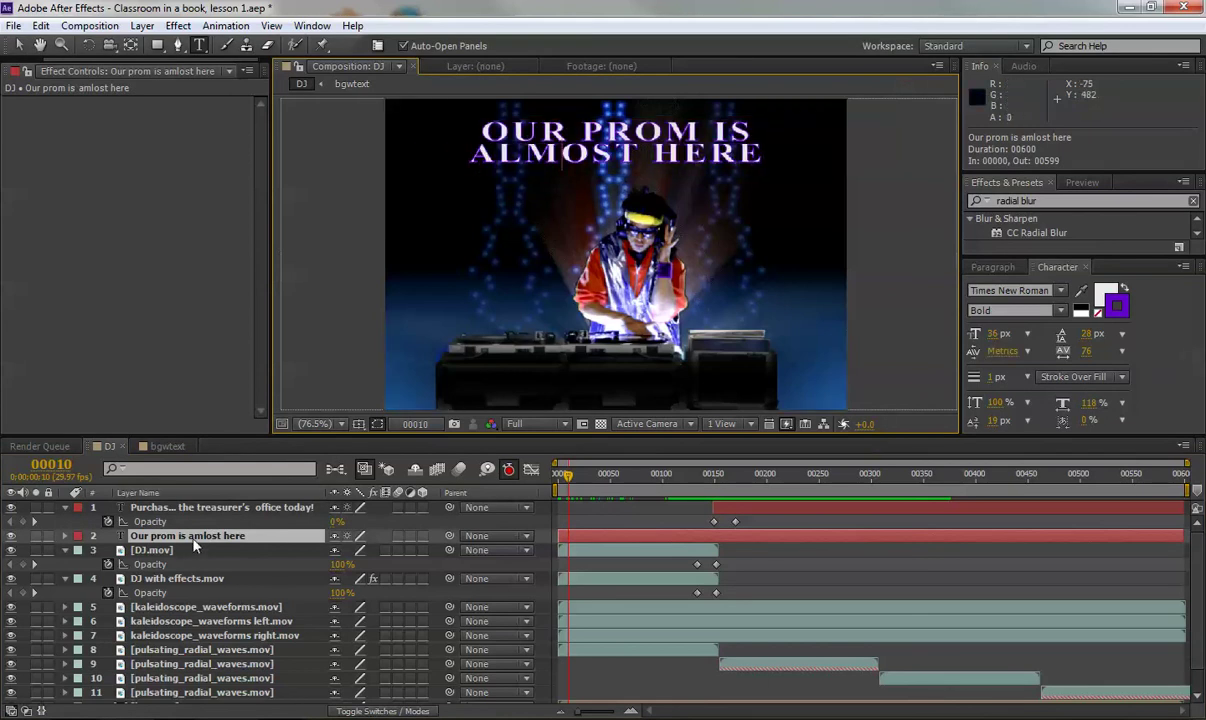
{"action": "key", "text": "KP_Enter"}
{"action": "left_click_drag", "start_coordinate": [569, 482], "coordinate": [576, 488]}
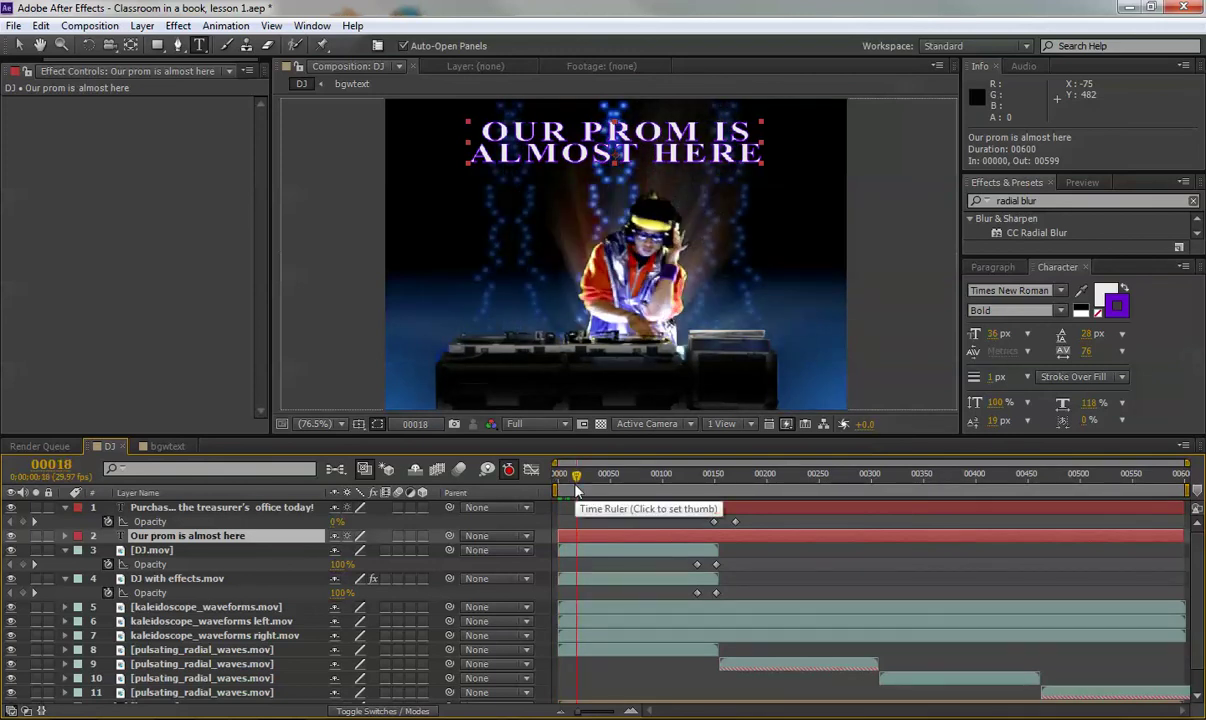
Clear the Effects & Presets search and expand Animation Presets in a taller panel.
{"action": "key", "text": "Home"}
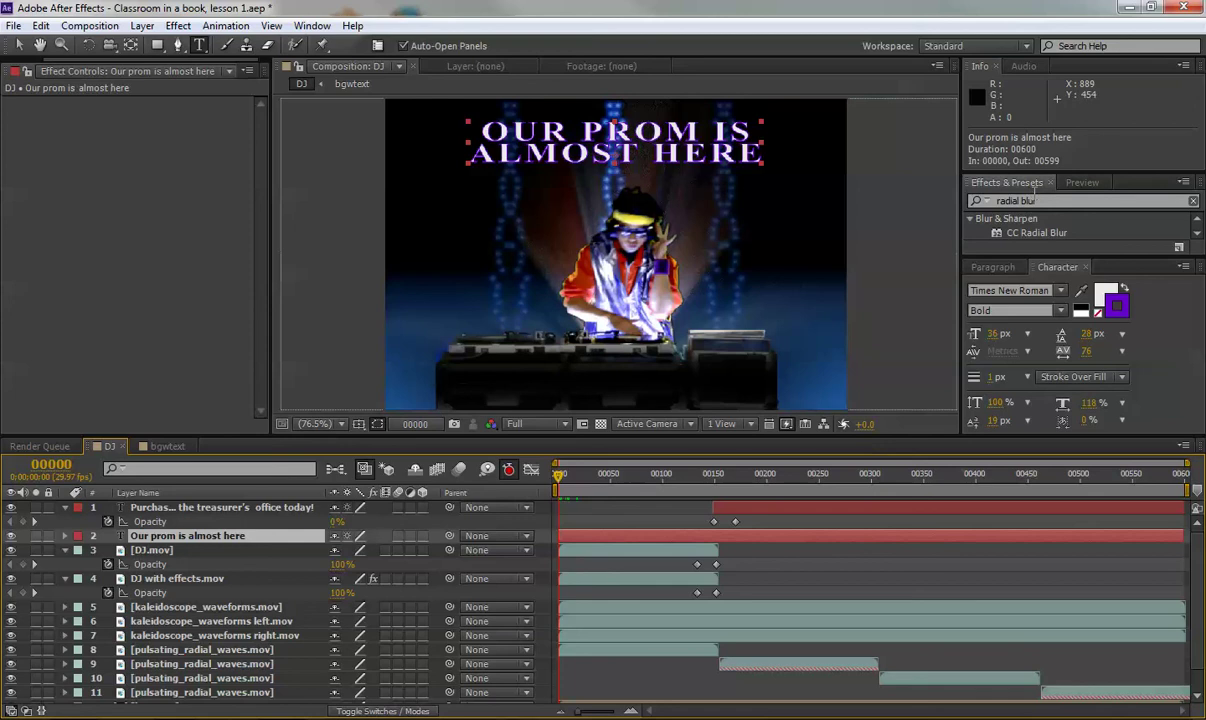
{"action": "type", "text": "r"}
{"action": "left_click", "coordinate": [1194, 202]}
{"action": "left_click", "coordinate": [969, 219]}
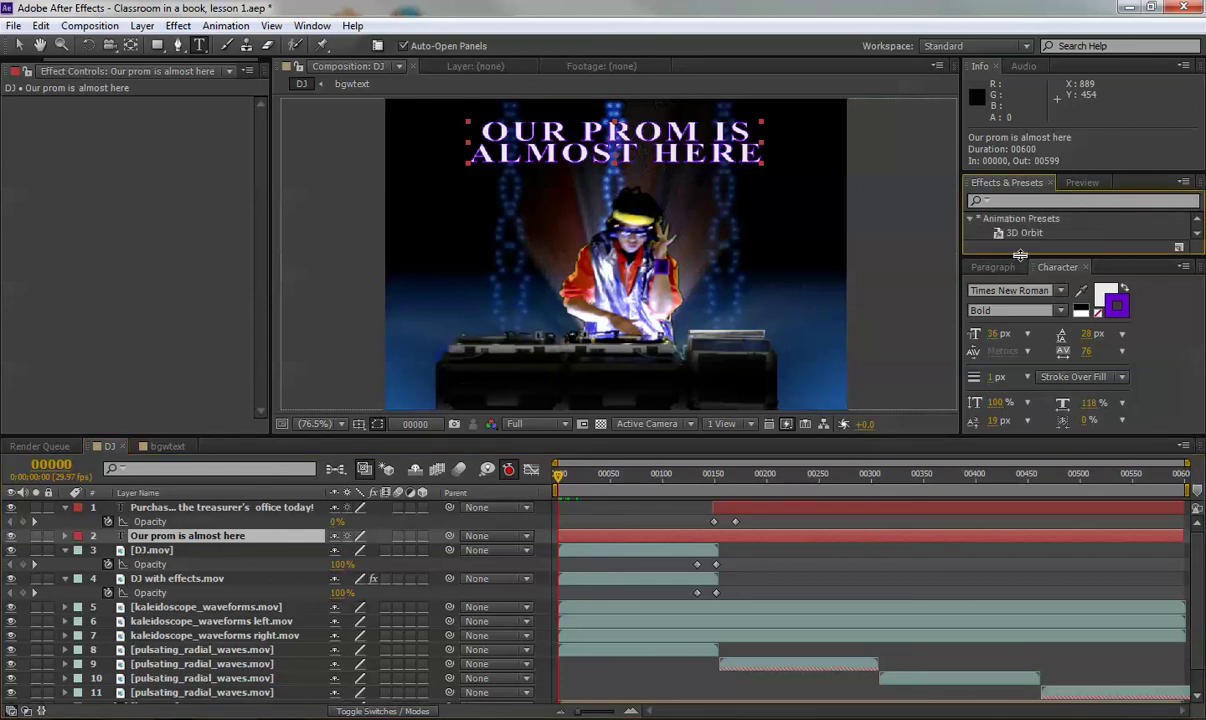
{"action": "left_click_drag", "start_coordinate": [1020, 255], "coordinate": [1020, 412]}
{"action": "left_click", "coordinate": [1199, 303]}
{"action": "left_click_drag", "start_coordinate": [1199, 303], "coordinate": [1200, 255]}
Browse the animation presets in Adobe Bridge.
{"action": "left_click", "coordinate": [1183, 183]}
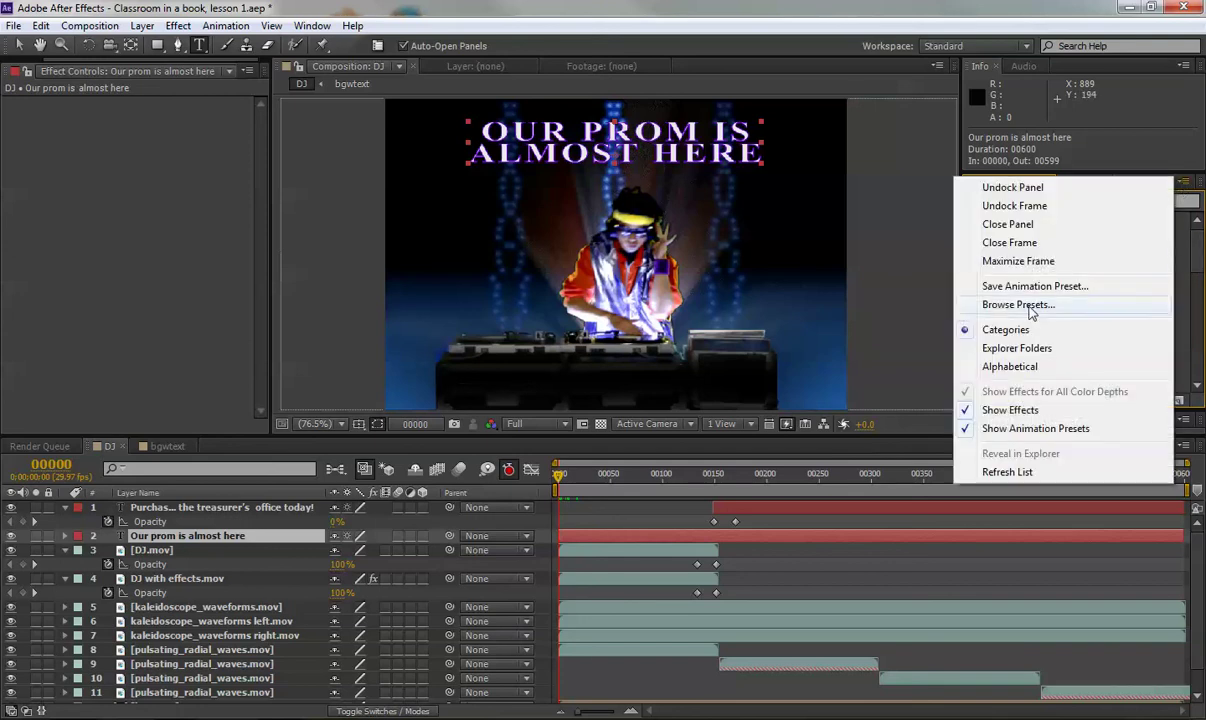
{"action": "left_click", "coordinate": [215, 27]}
{"action": "left_click", "coordinate": [225, 100]}
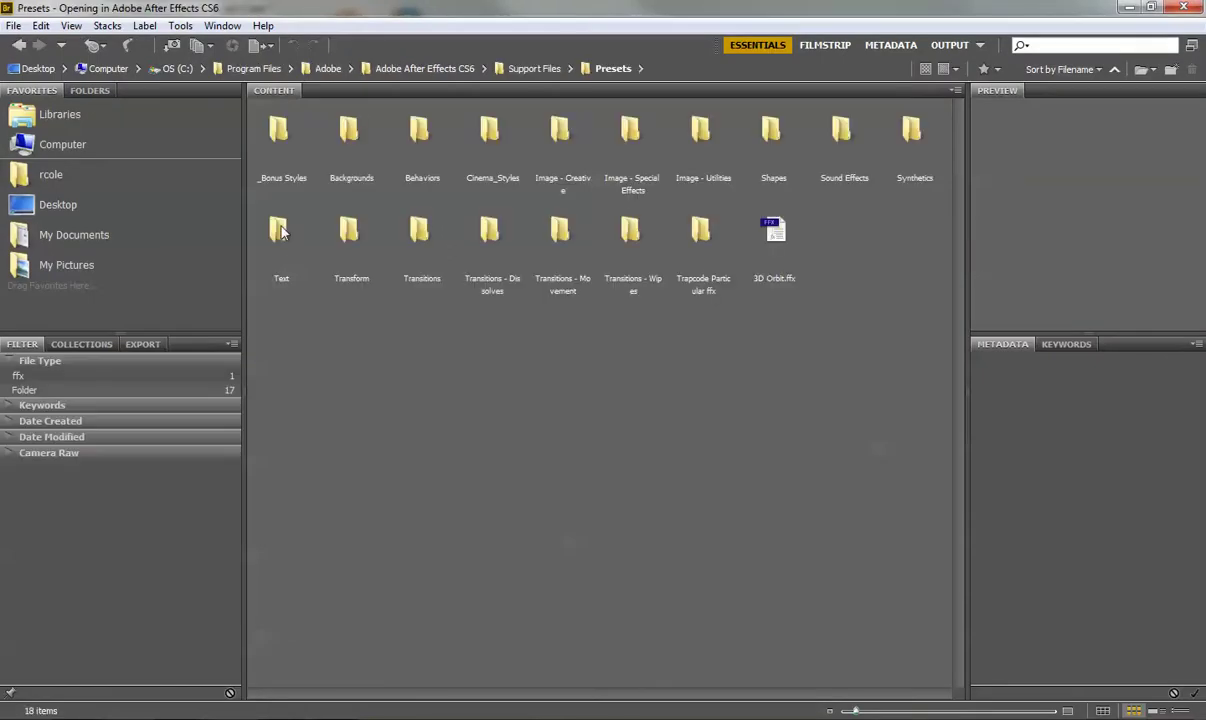
Open Presets > Text > Animate In and preview Center Spiral and Raining Characters In.
{"action": "double_click", "coordinate": [282, 232]}
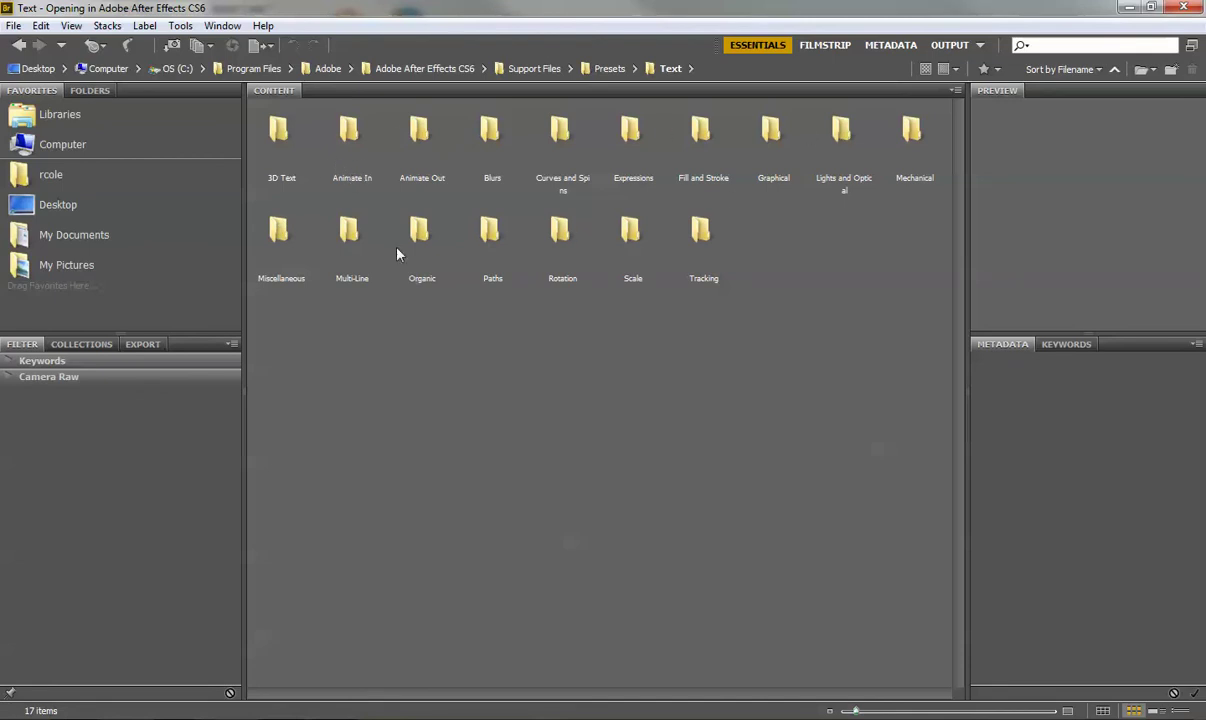
{"action": "double_click", "coordinate": [349, 180]}
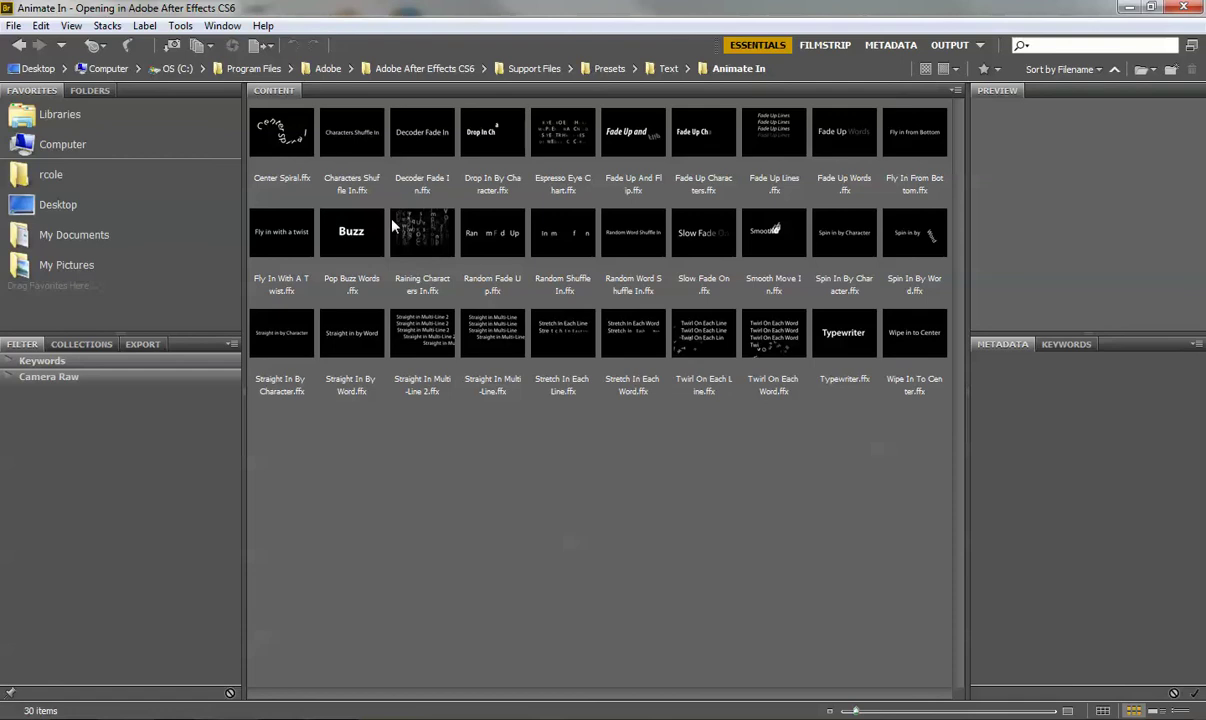
{"action": "key", "text": "Right"}
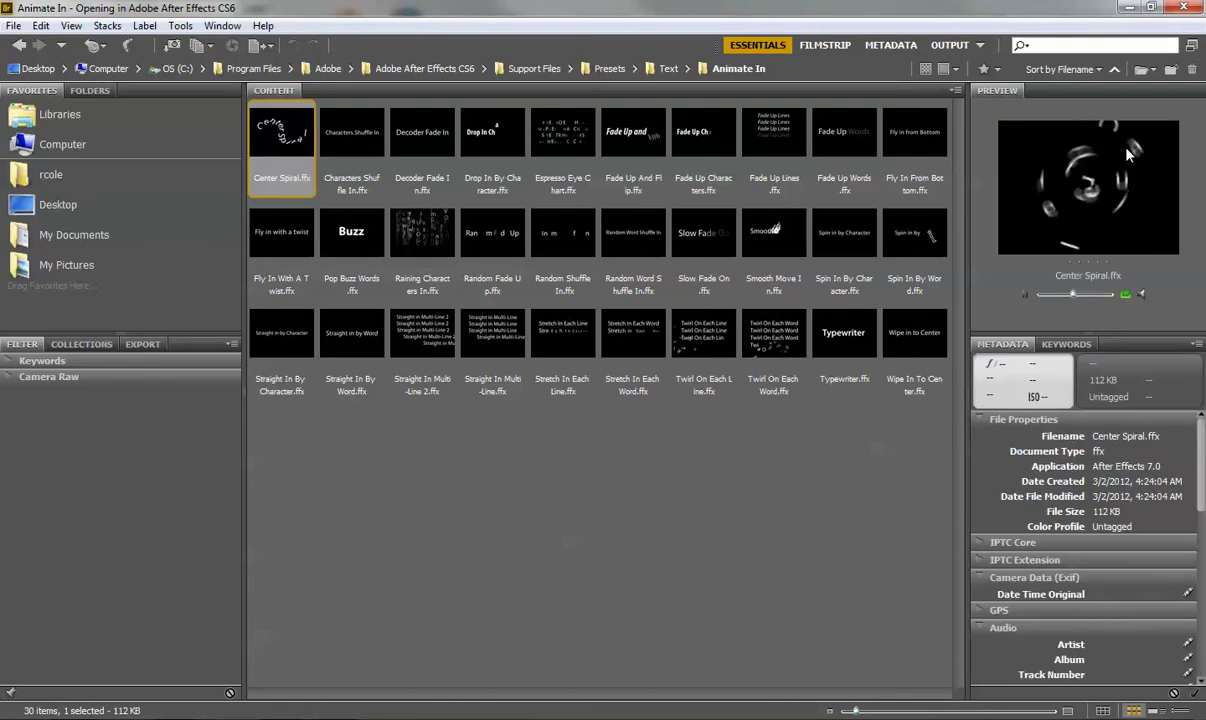
{"action": "left_click", "coordinate": [422, 245]}
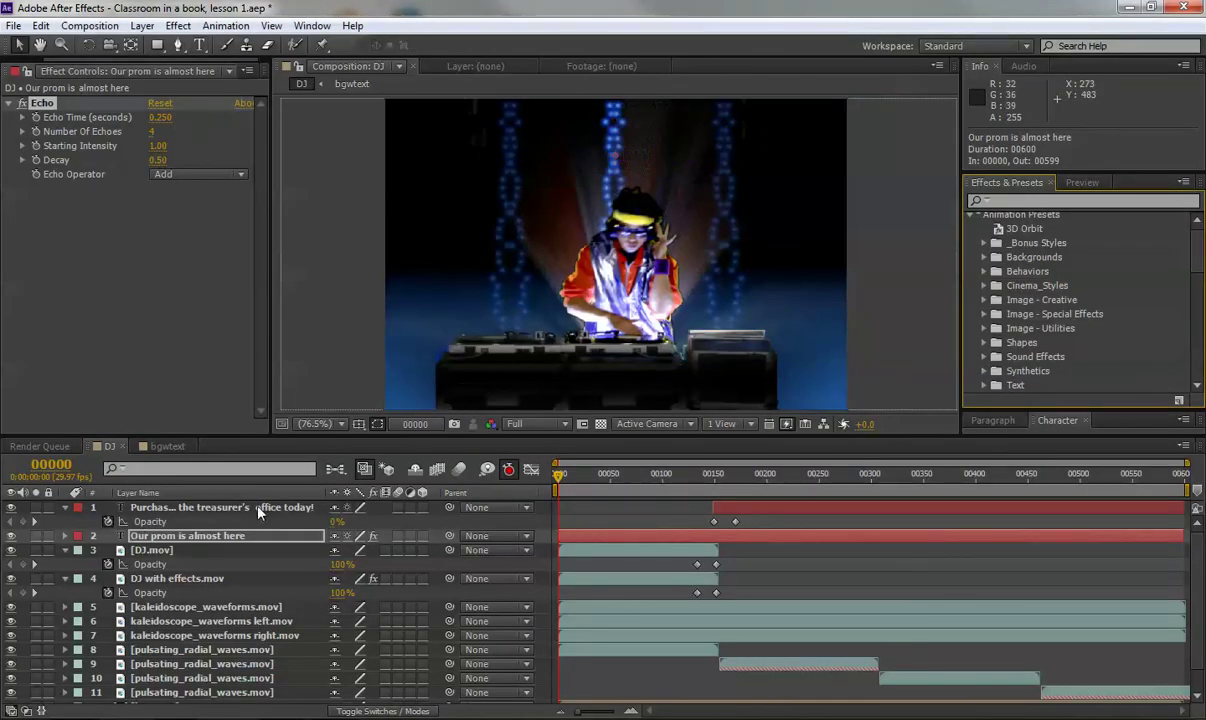
Reveal the prom title's preset keyframes and scrub through to watch it animate in.
{"action": "left_click", "coordinate": [197, 537]}
{"action": "key", "text": "u"}
{"action": "mouse_move", "coordinate": [558, 485]}
{"action": "left_mouse_down"}
{"action": "mouse_move", "coordinate": [1036, 484]}
{"action": "mouse_move", "coordinate": [1174, 506]}
{"action": "mouse_move", "coordinate": [1150, 511]}
{"action": "left_mouse_up"}
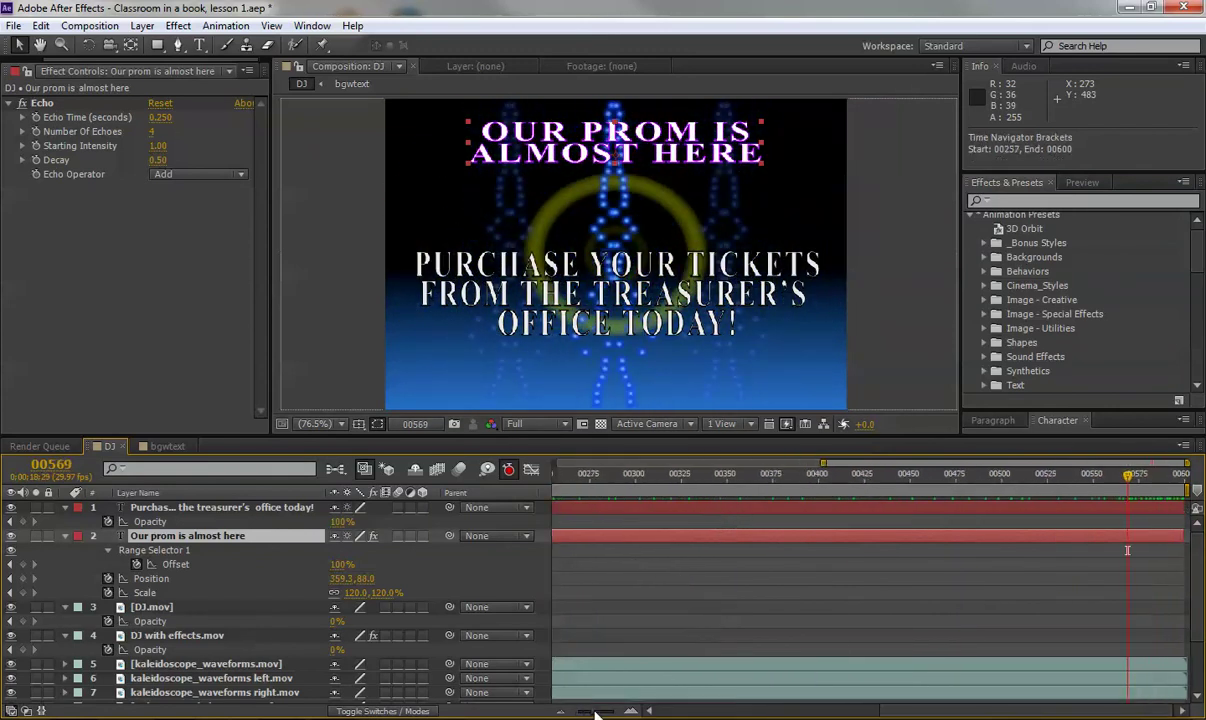
{"action": "left_click", "coordinate": [947, 634]}
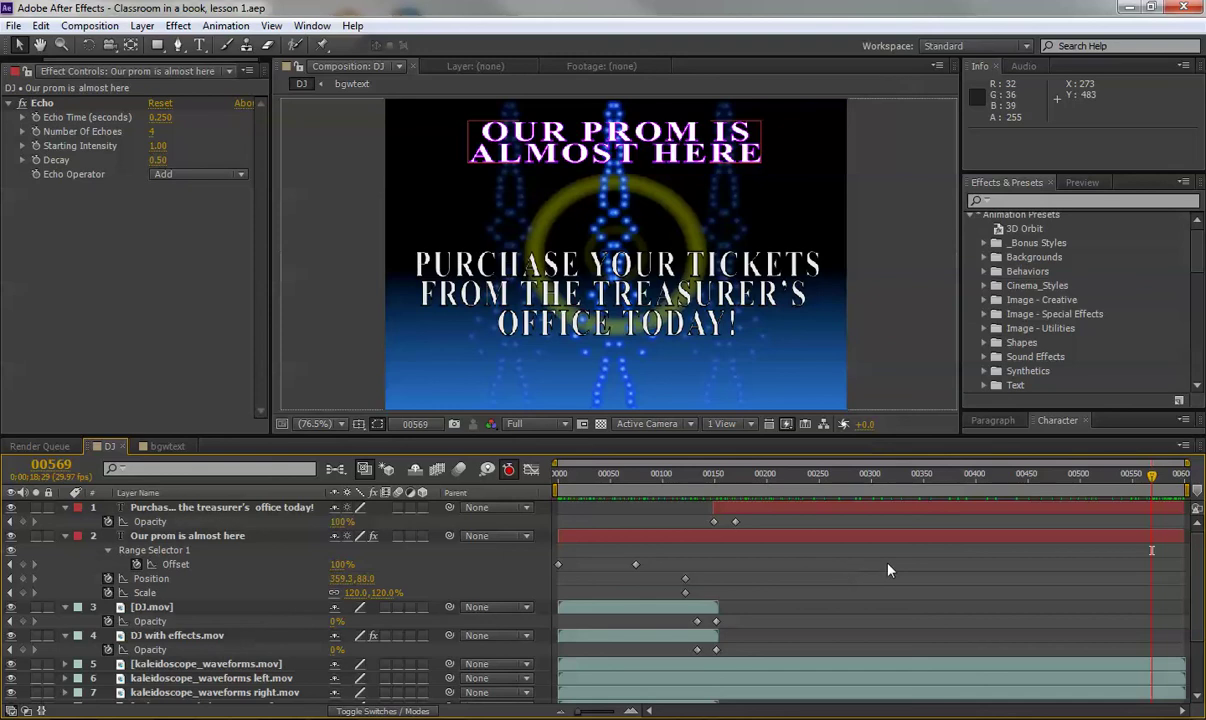
{"action": "left_click", "coordinate": [923, 603]}
{"action": "left_click", "coordinate": [866, 572]}
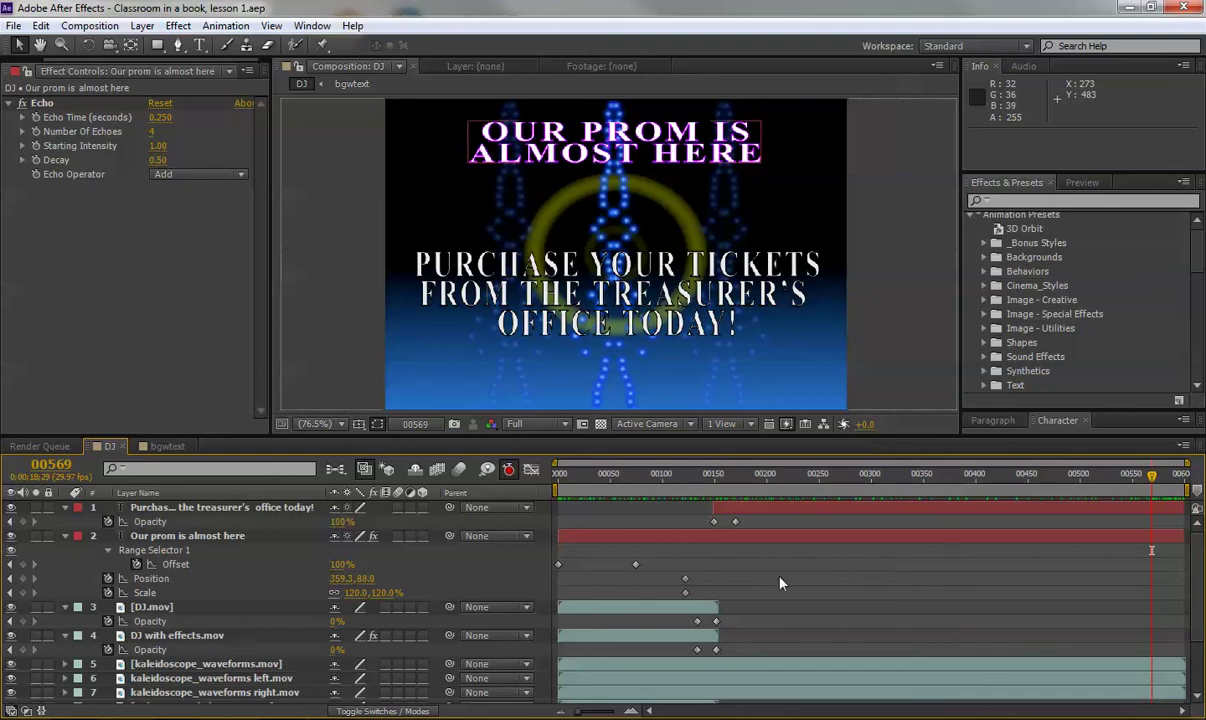